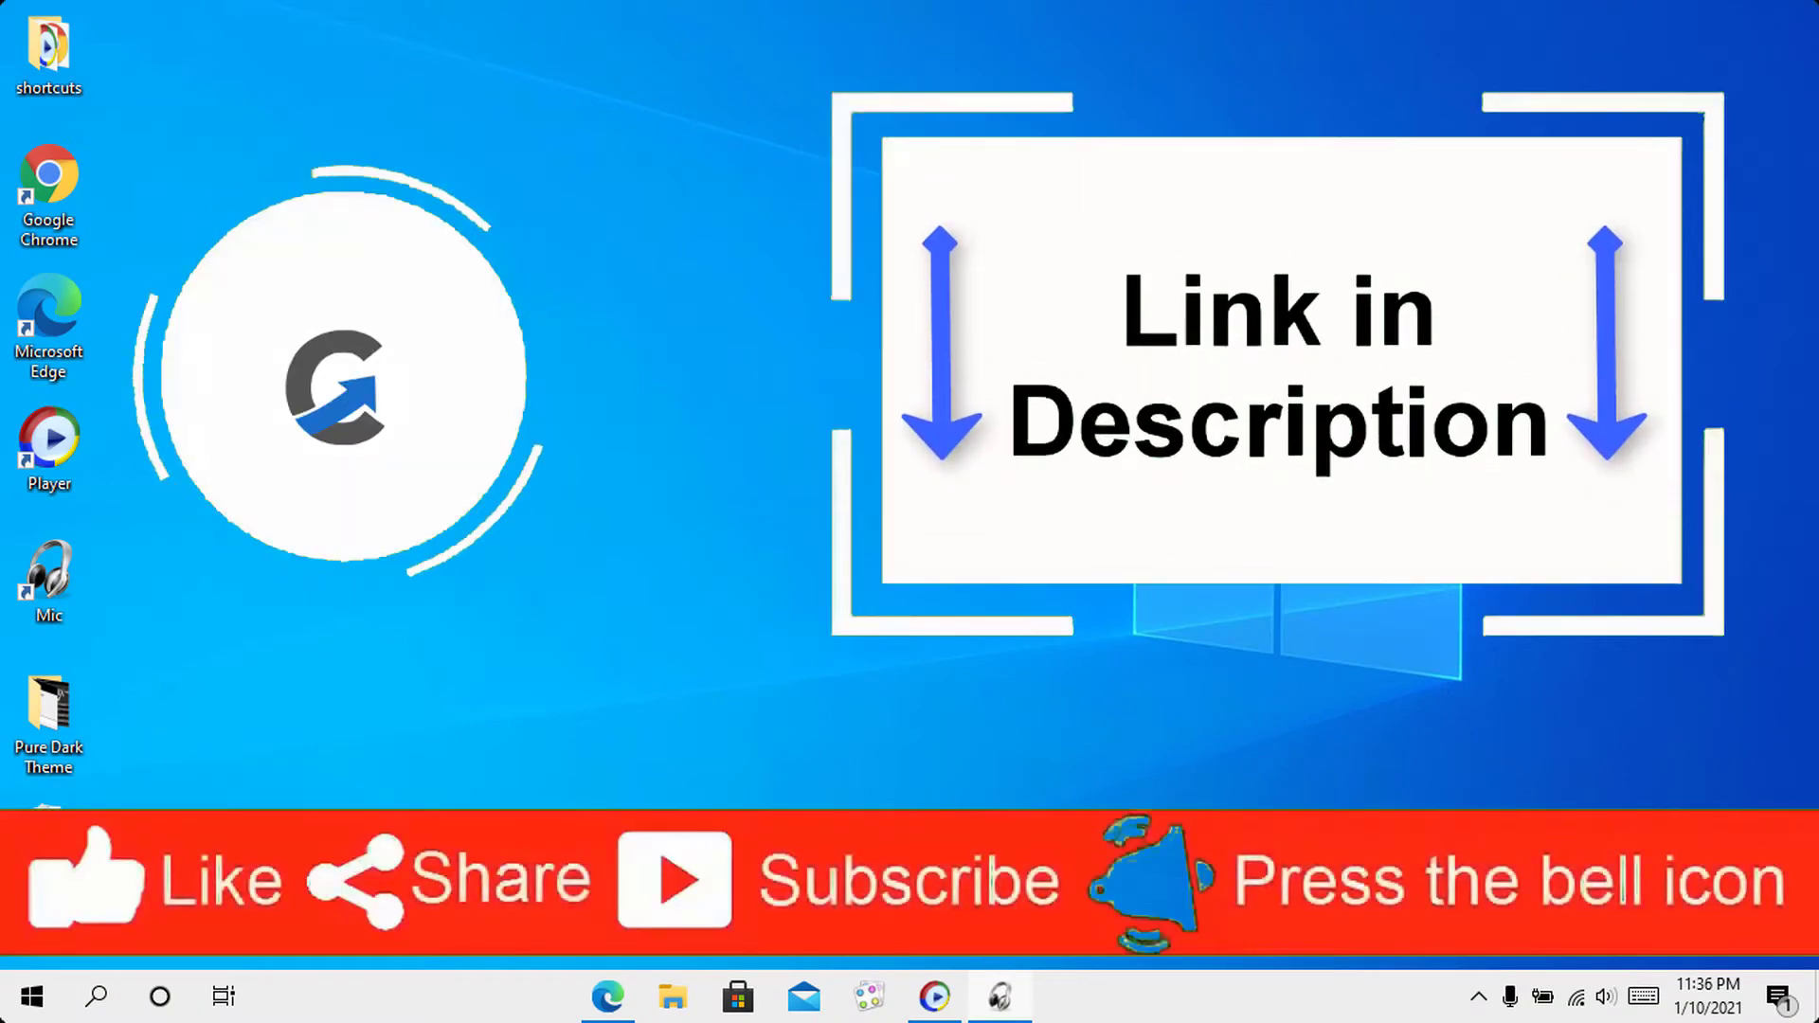
Bring up the ceofix.net article about a pure black Windows 10 theme in Edge.
click(612, 999)
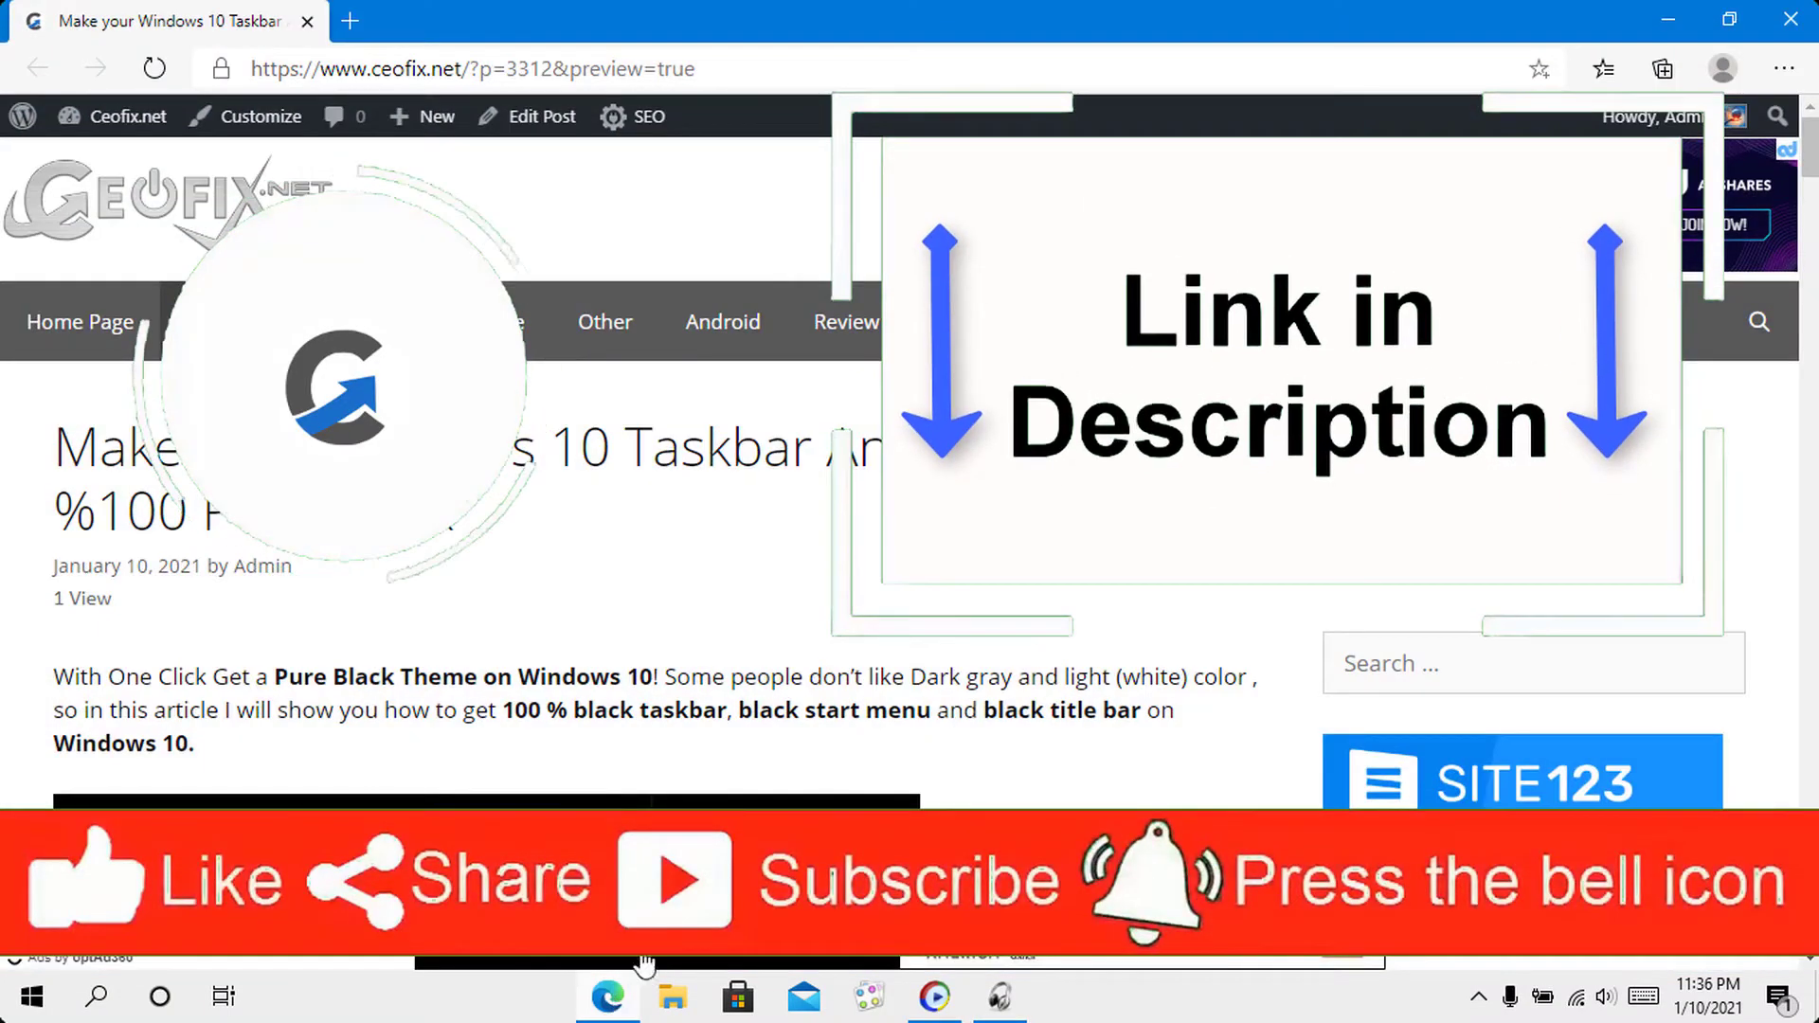
scroll(726, 568, down, 1)
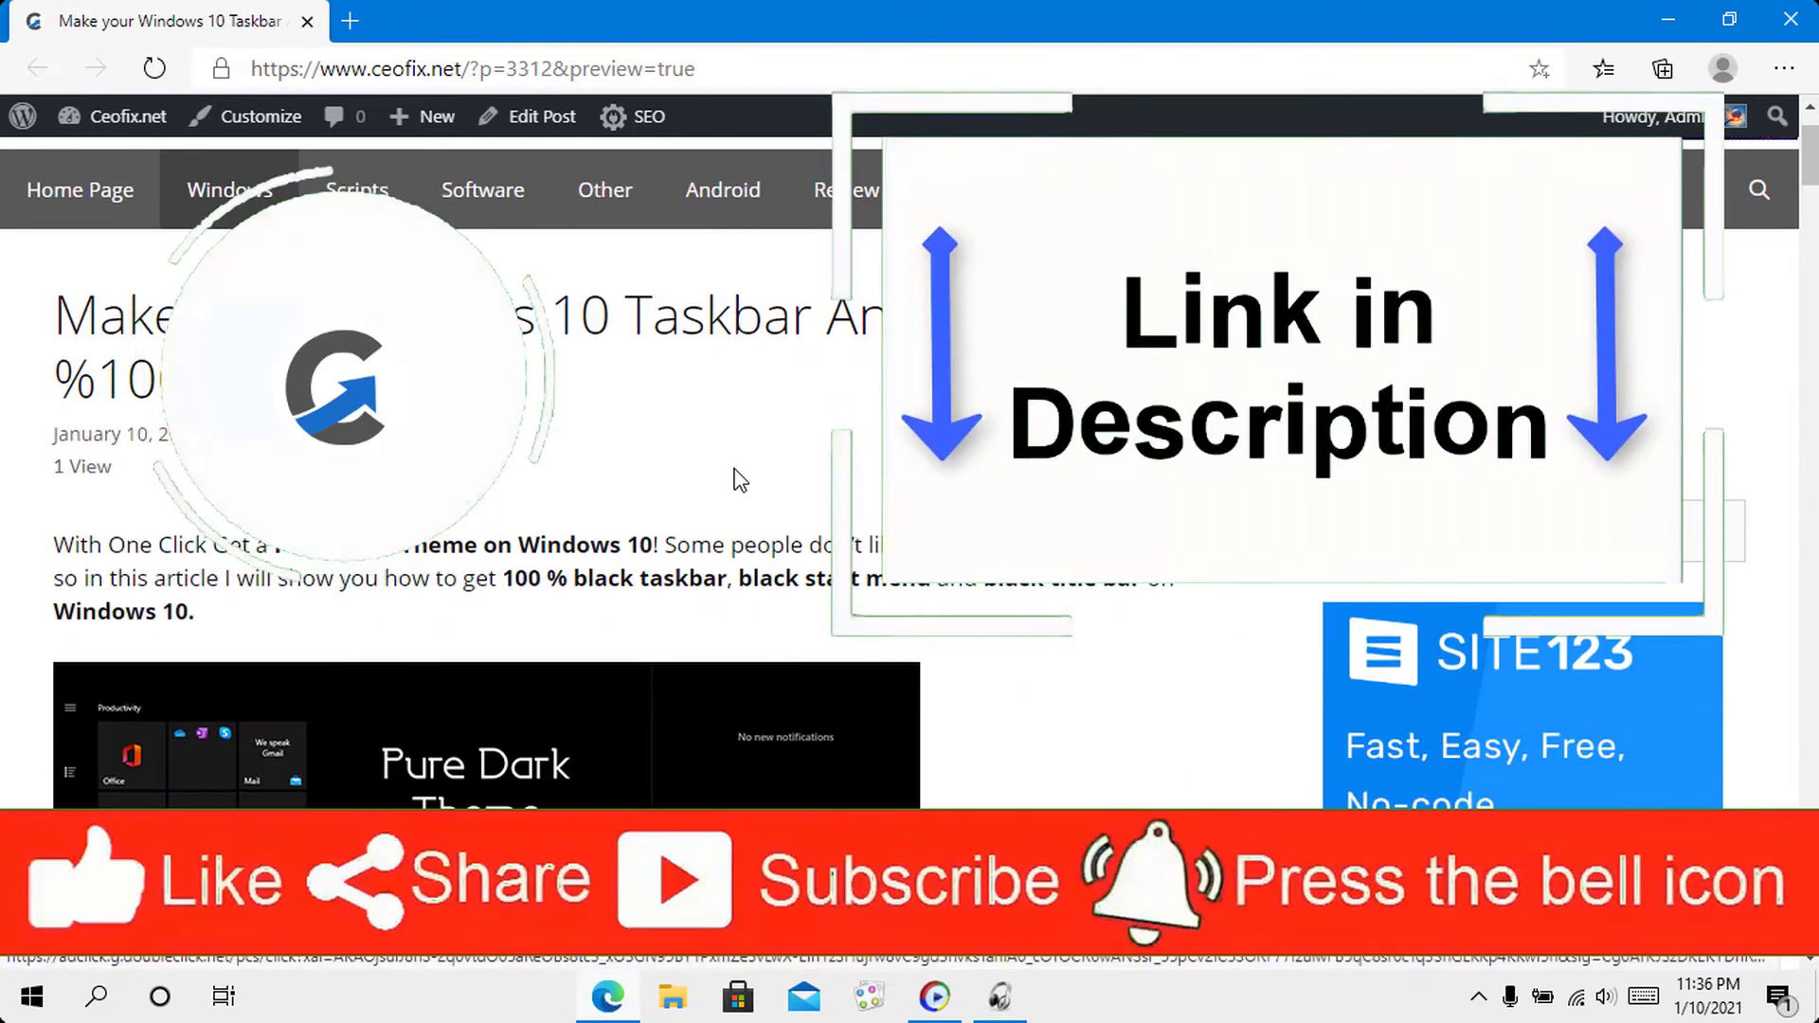
scroll(735, 477, down, 2)
scroll(735, 477, down, 3)
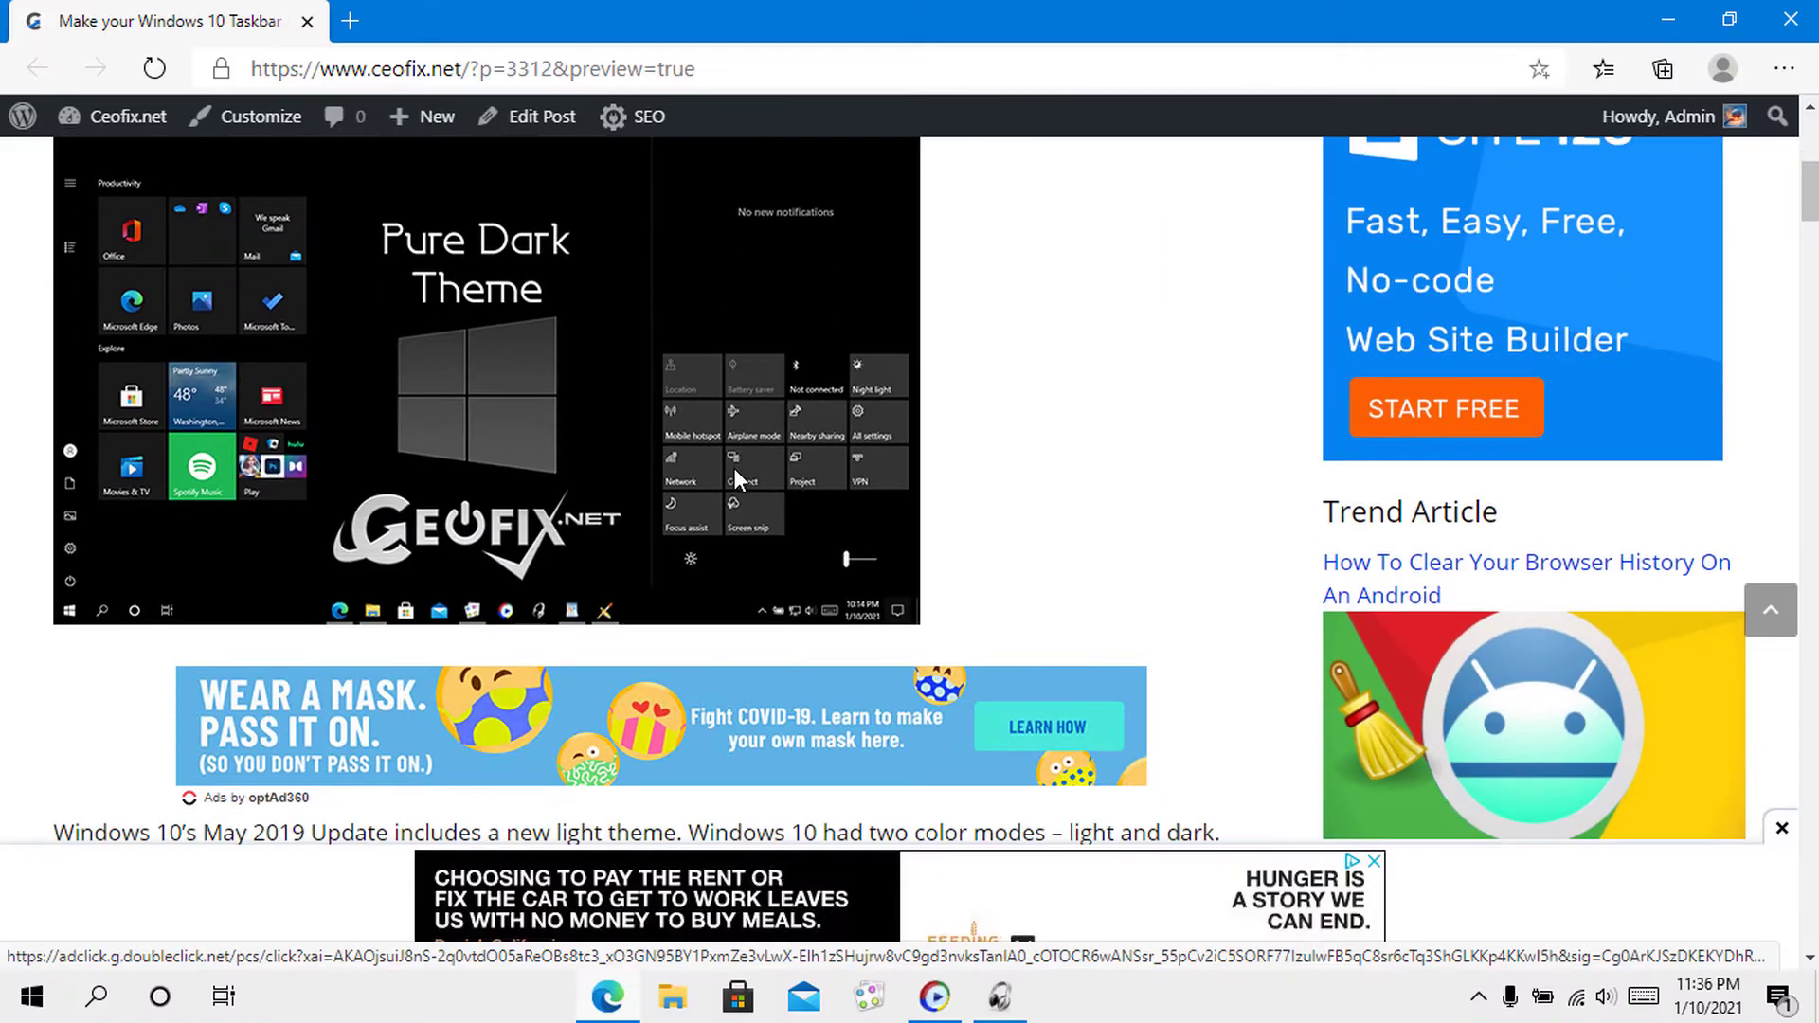
scroll(735, 477, down, 4)
scroll(735, 478, down, 2)
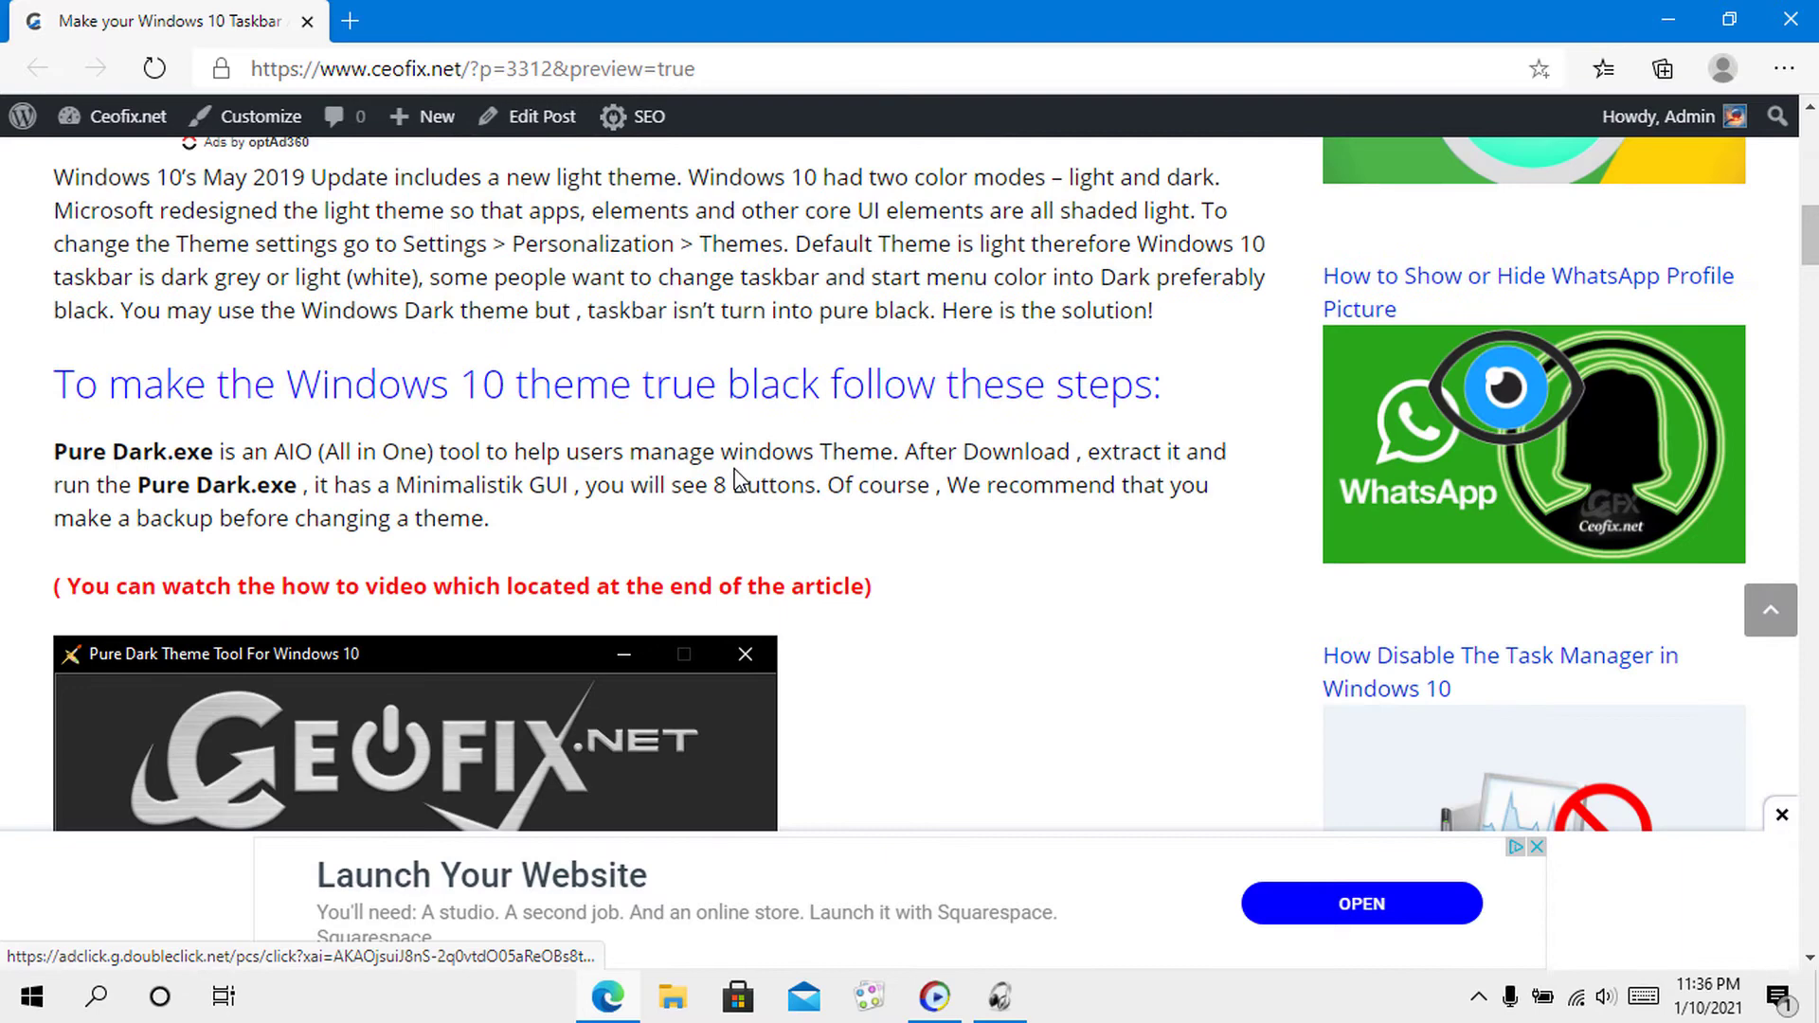
scroll(734, 479, down, 2)
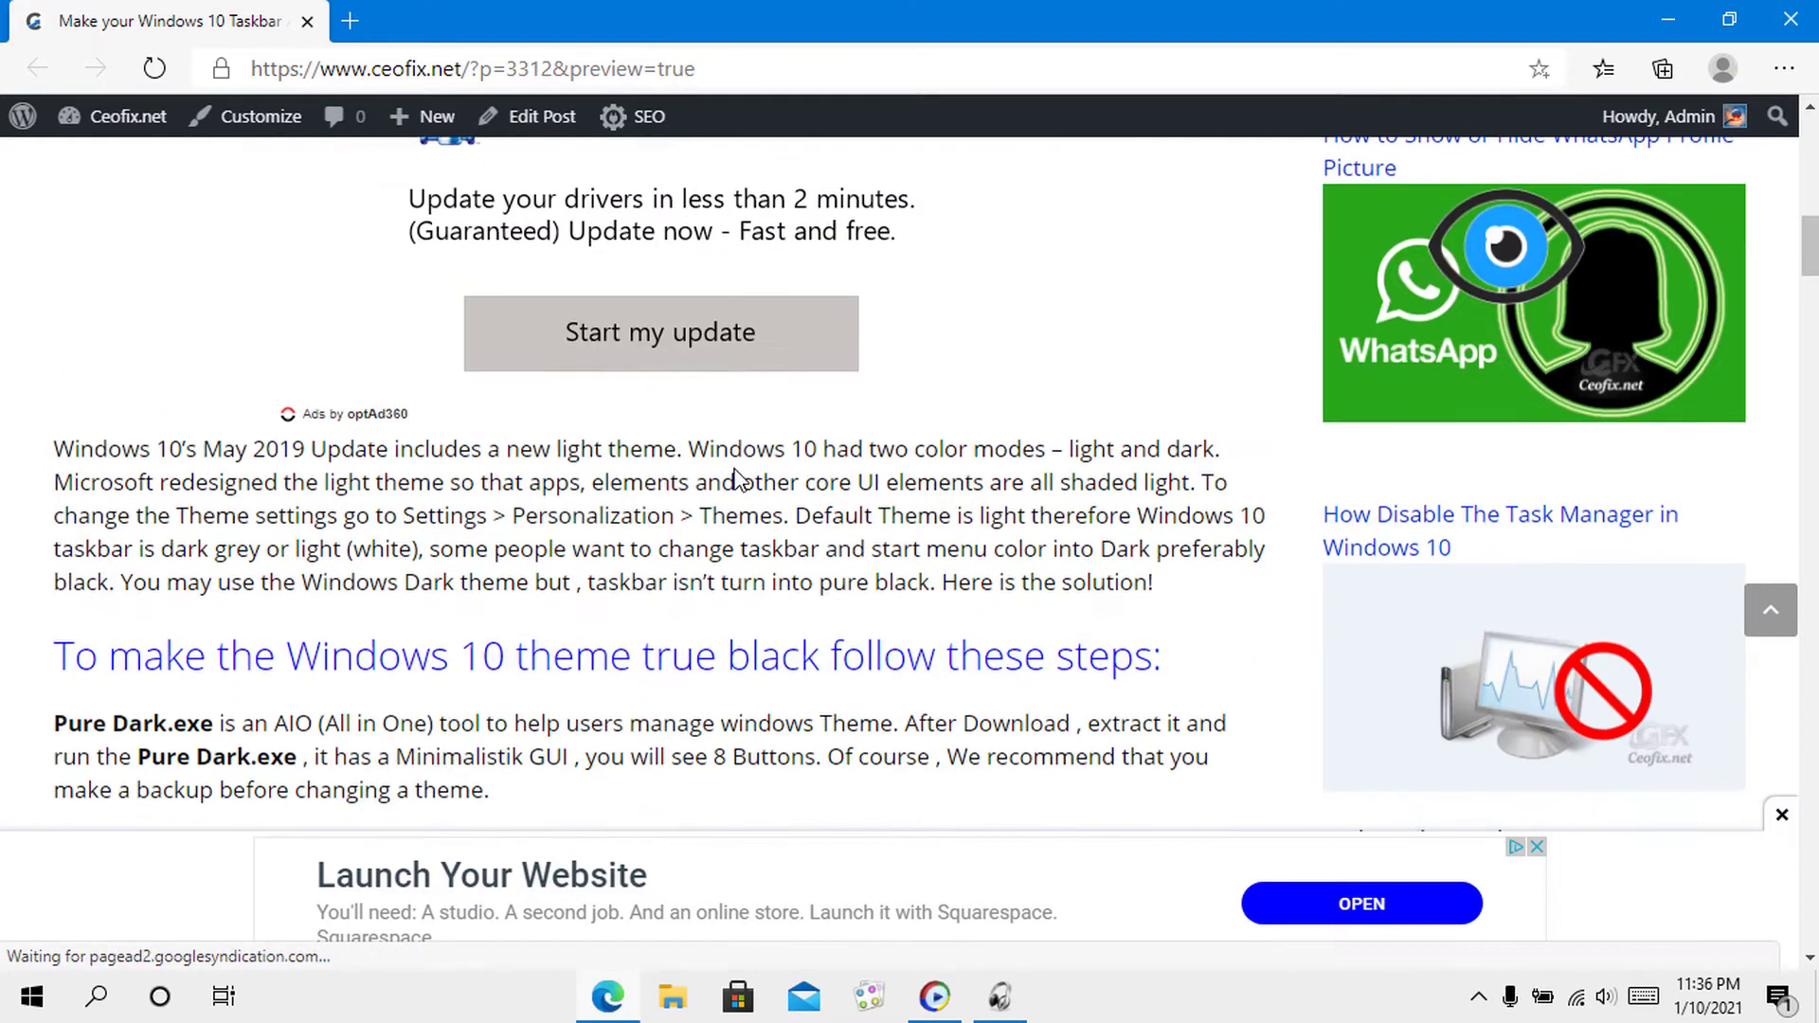
scroll(735, 479, down, 2)
scroll(734, 477, down, 2)
scroll(735, 477, down, 2)
scroll(735, 477, down, 5)
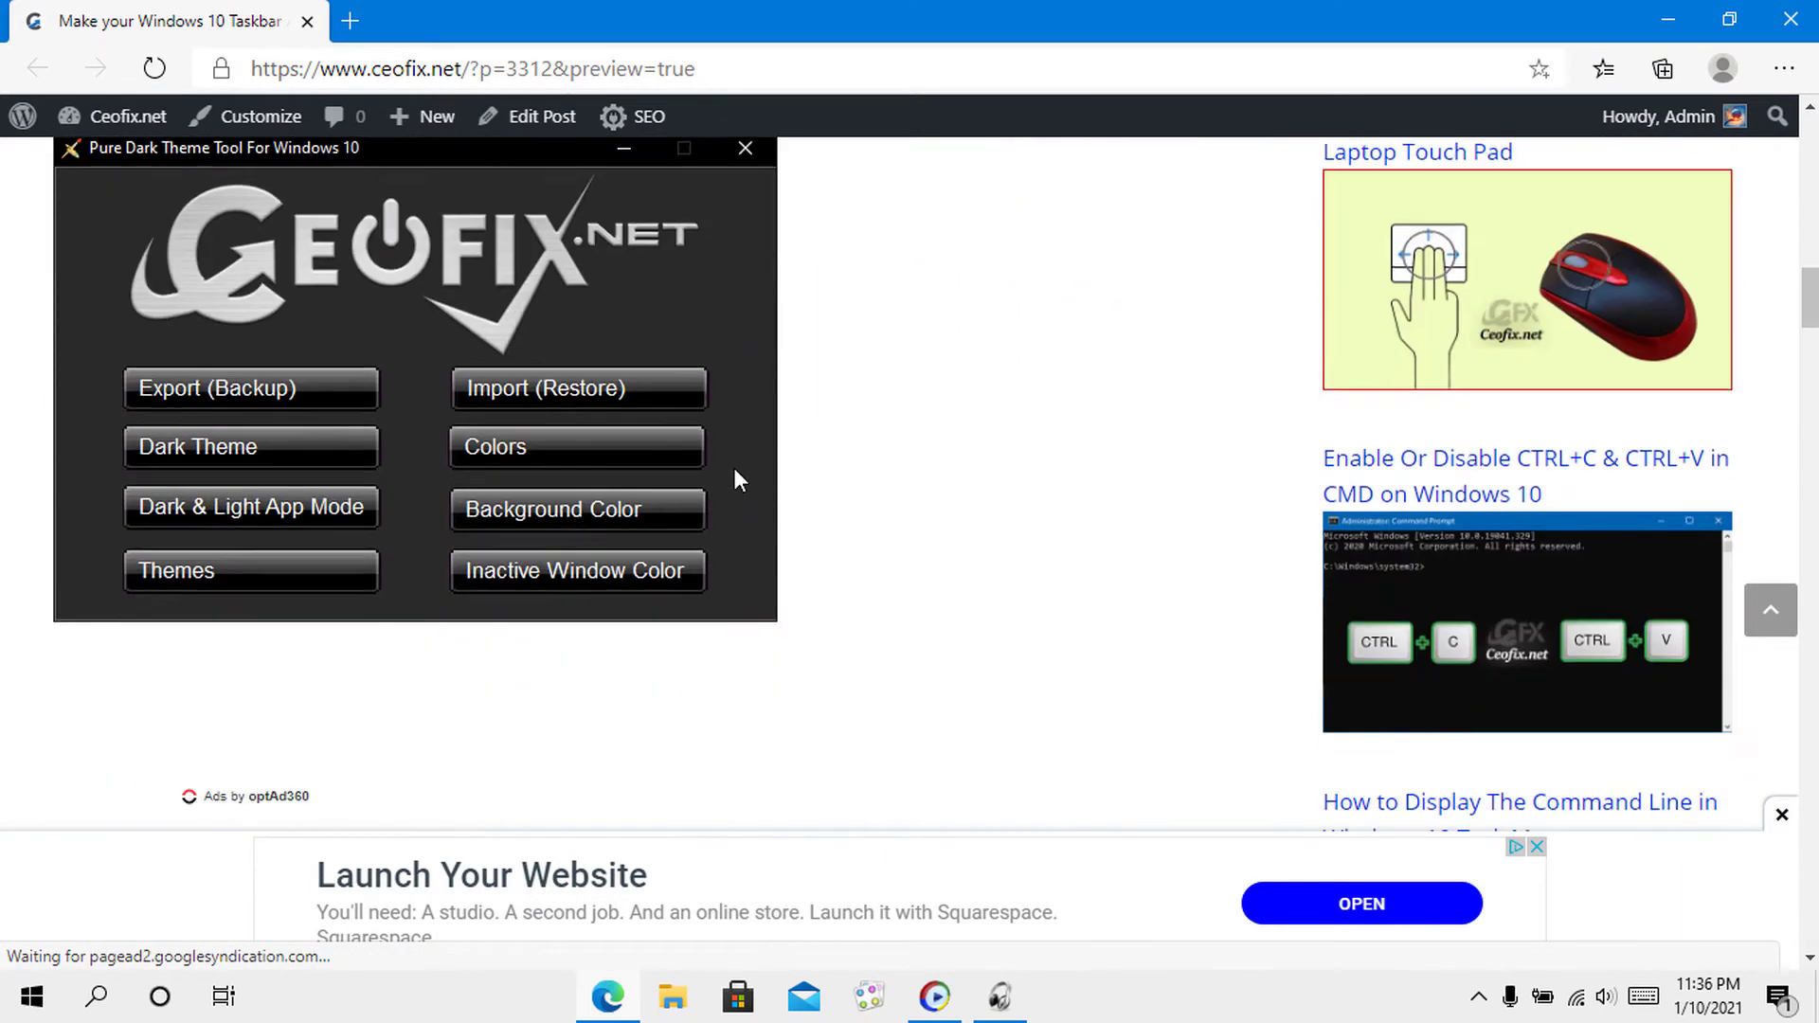
scroll(735, 478, down, 4)
scroll(735, 478, down, 3)
scroll(735, 478, down, 3)
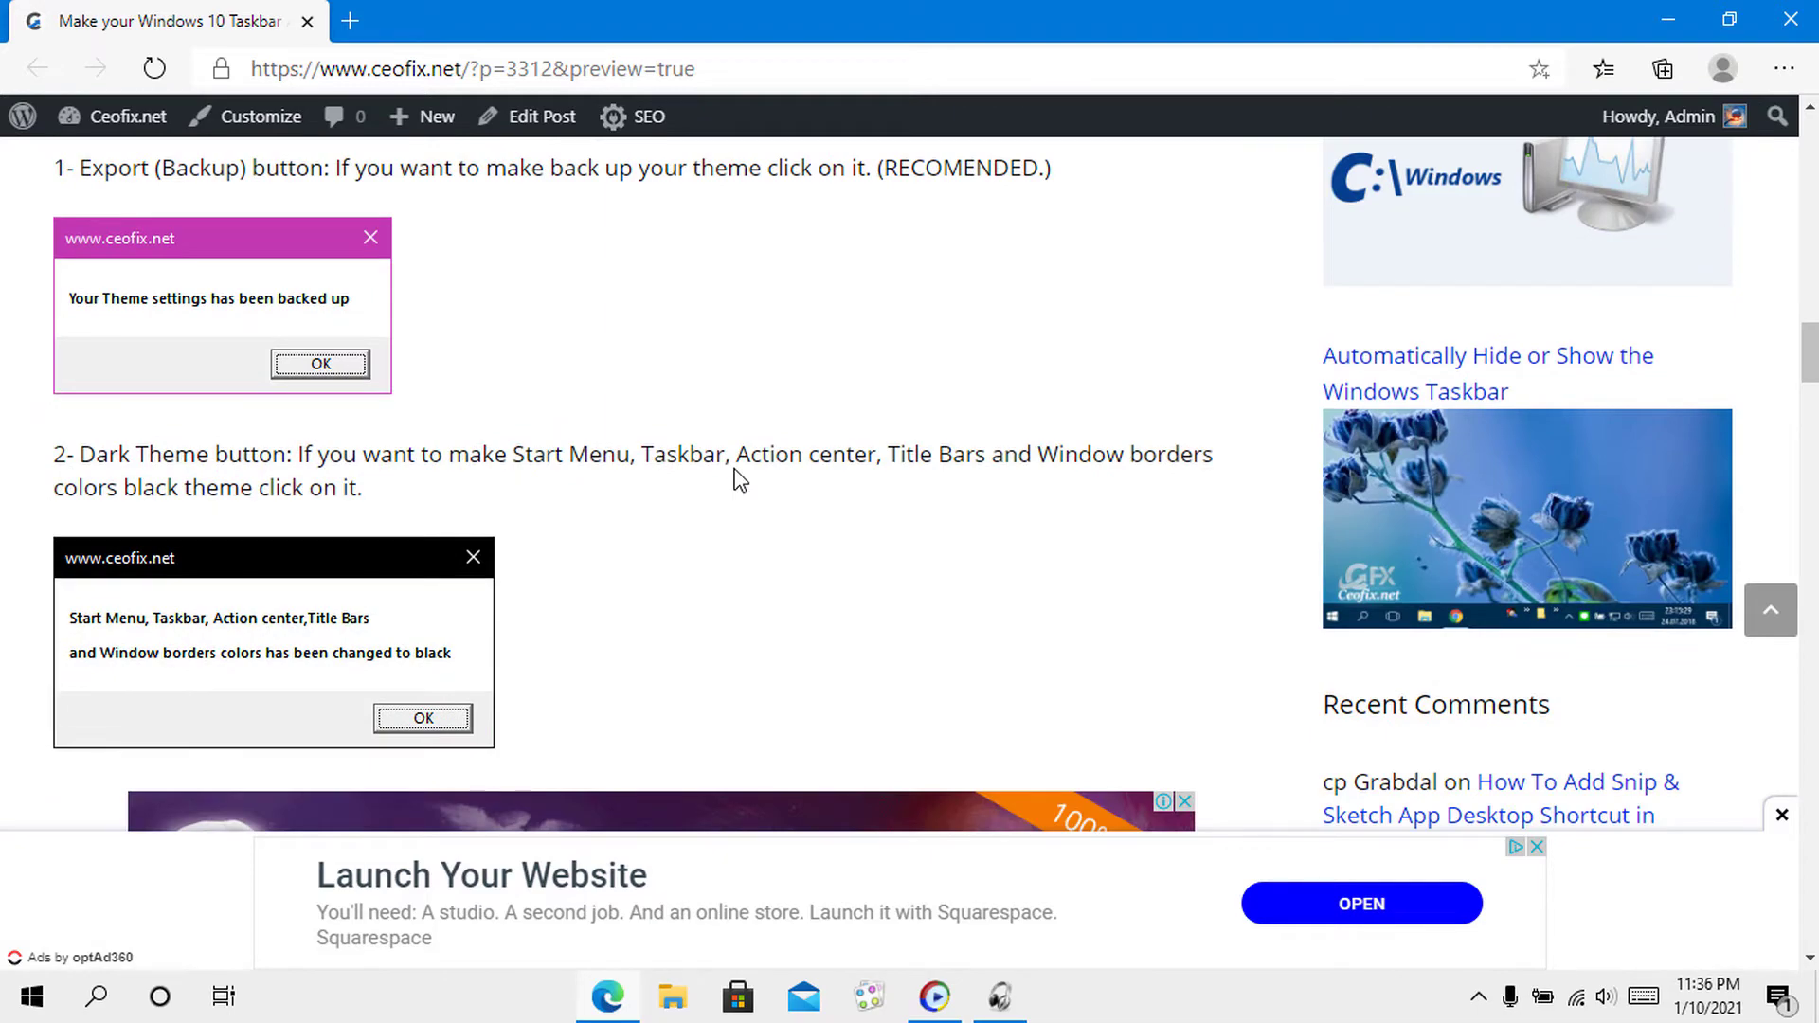
scroll(735, 479, down, 5)
scroll(734, 477, down, 4)
scroll(735, 478, down, 3)
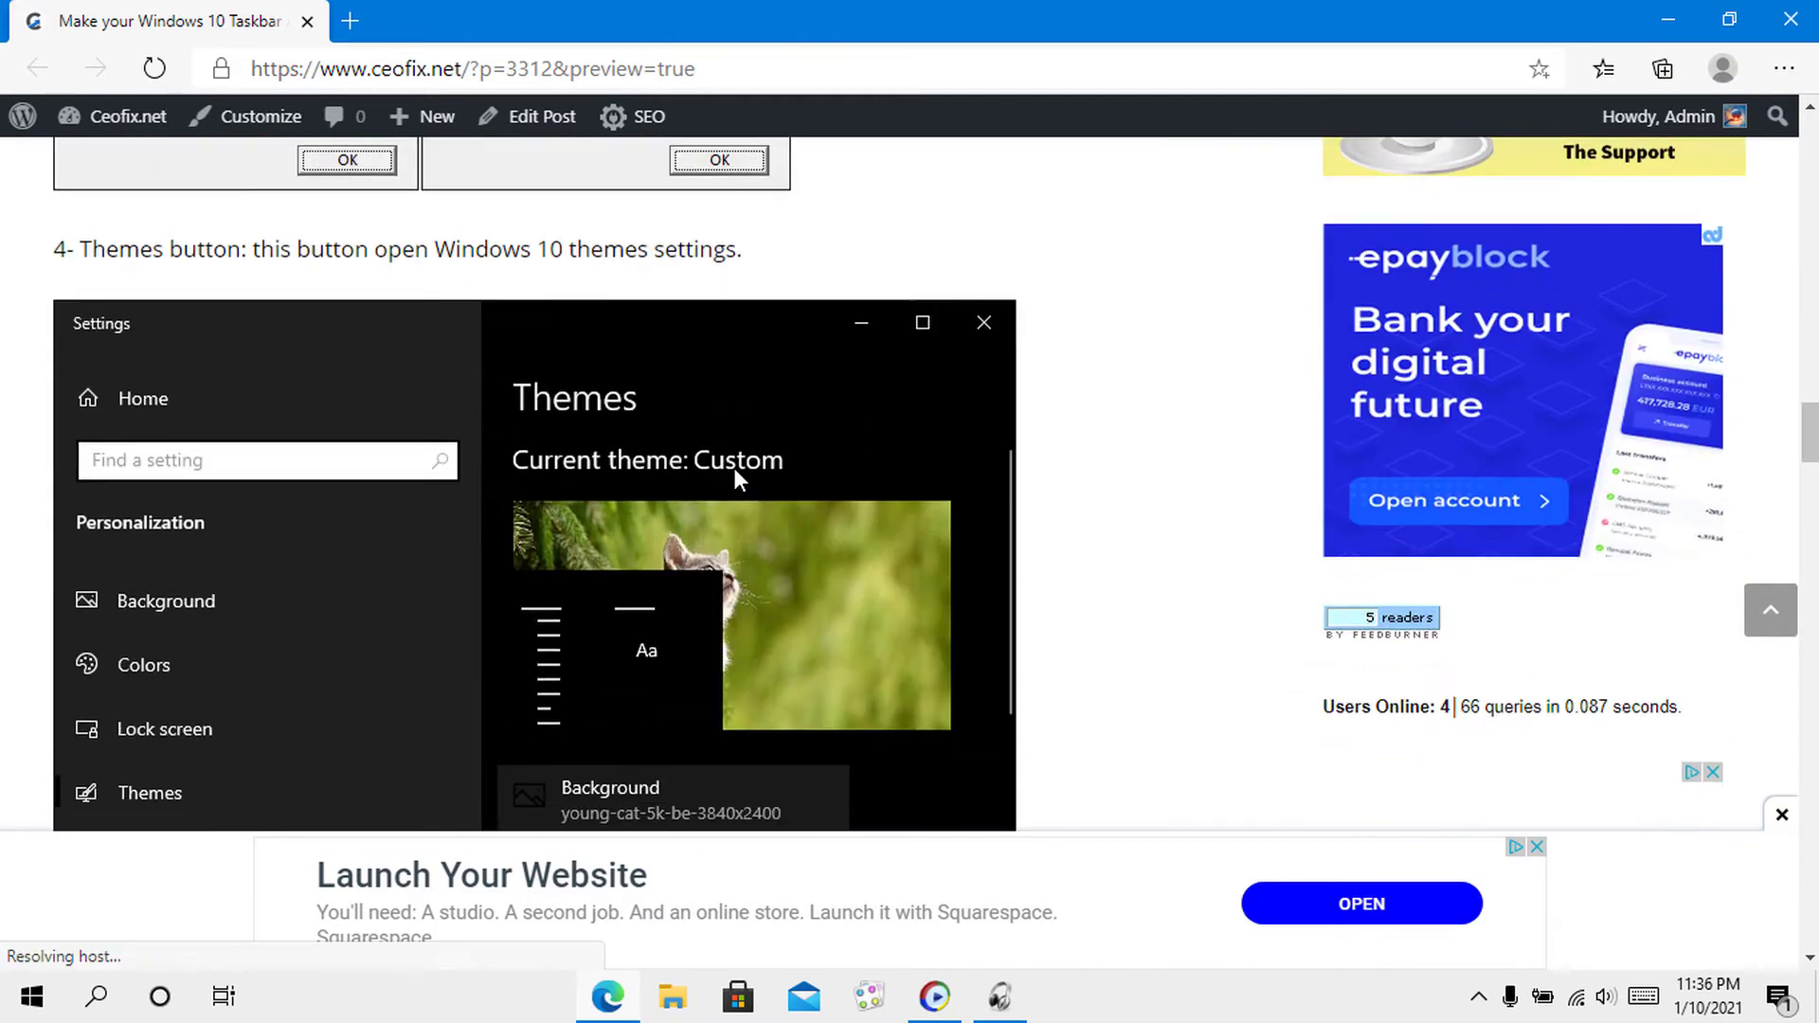
scroll(735, 478, down, 4)
scroll(735, 479, down, 4)
scroll(734, 479, down, 2)
scroll(735, 477, down, 3)
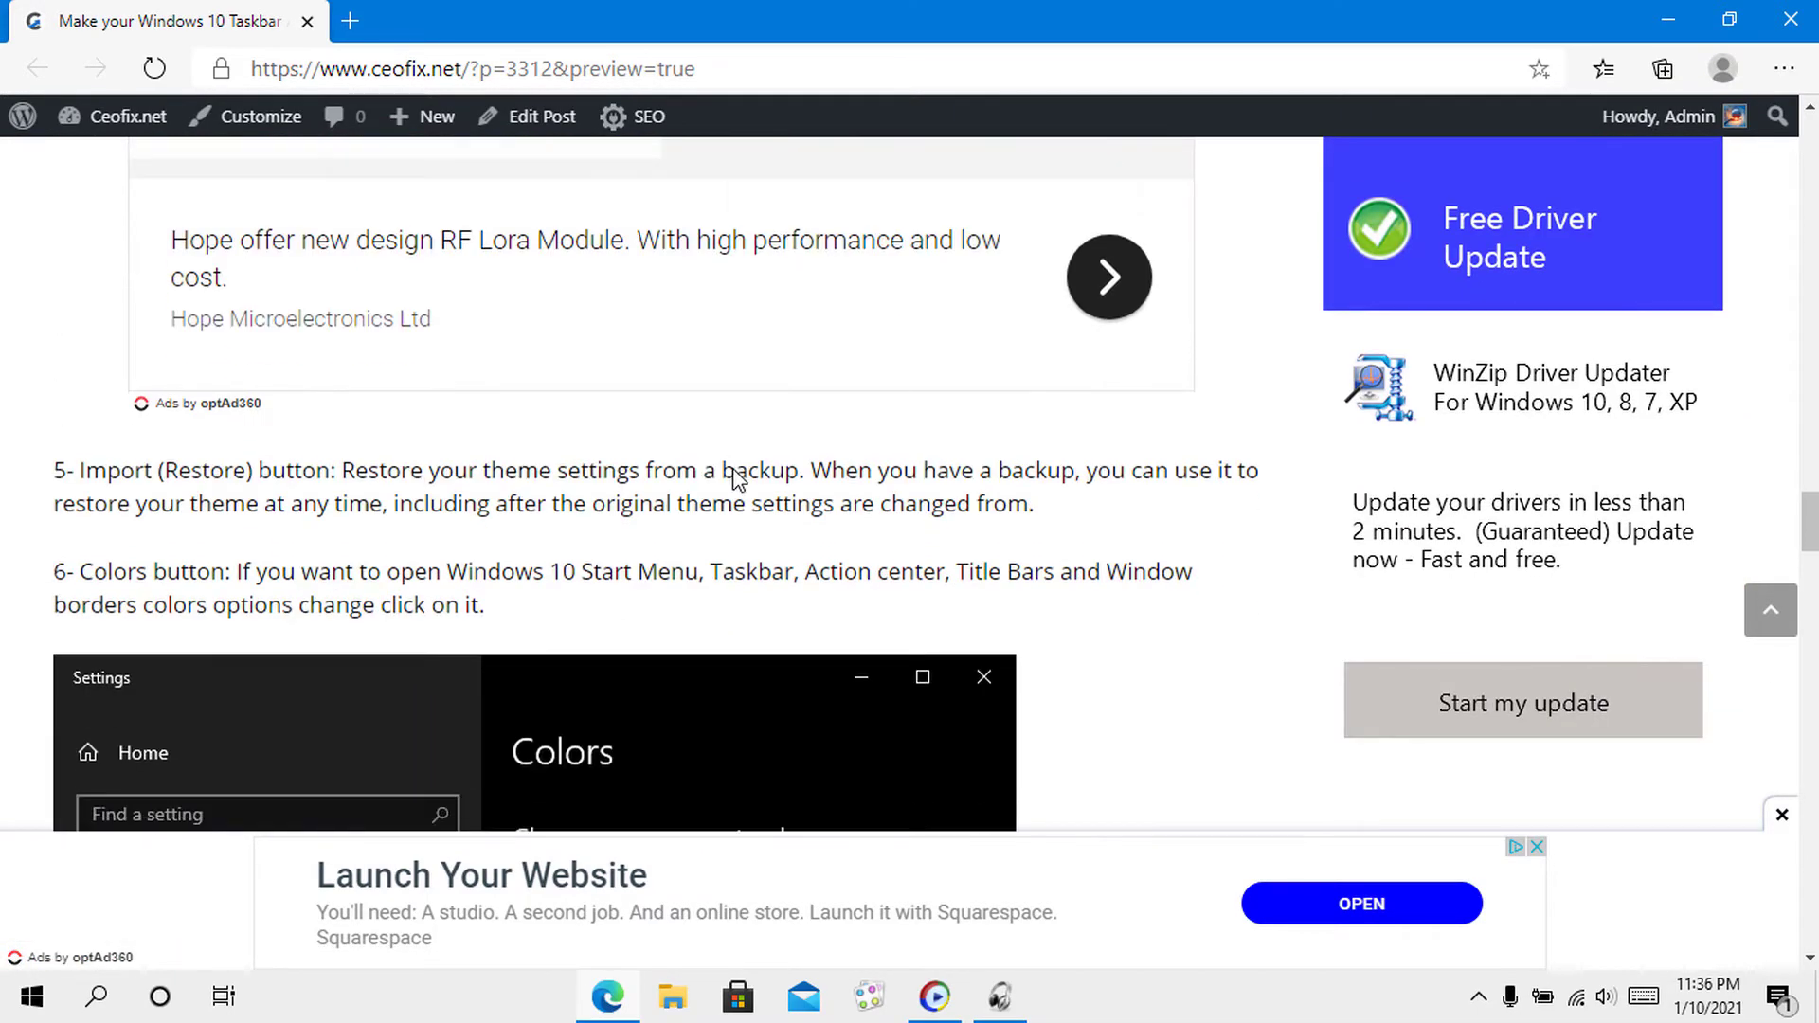
scroll(732, 467, down, 4)
scroll(732, 468, down, 3)
scroll(732, 468, down, 2)
scroll(733, 467, down, 4)
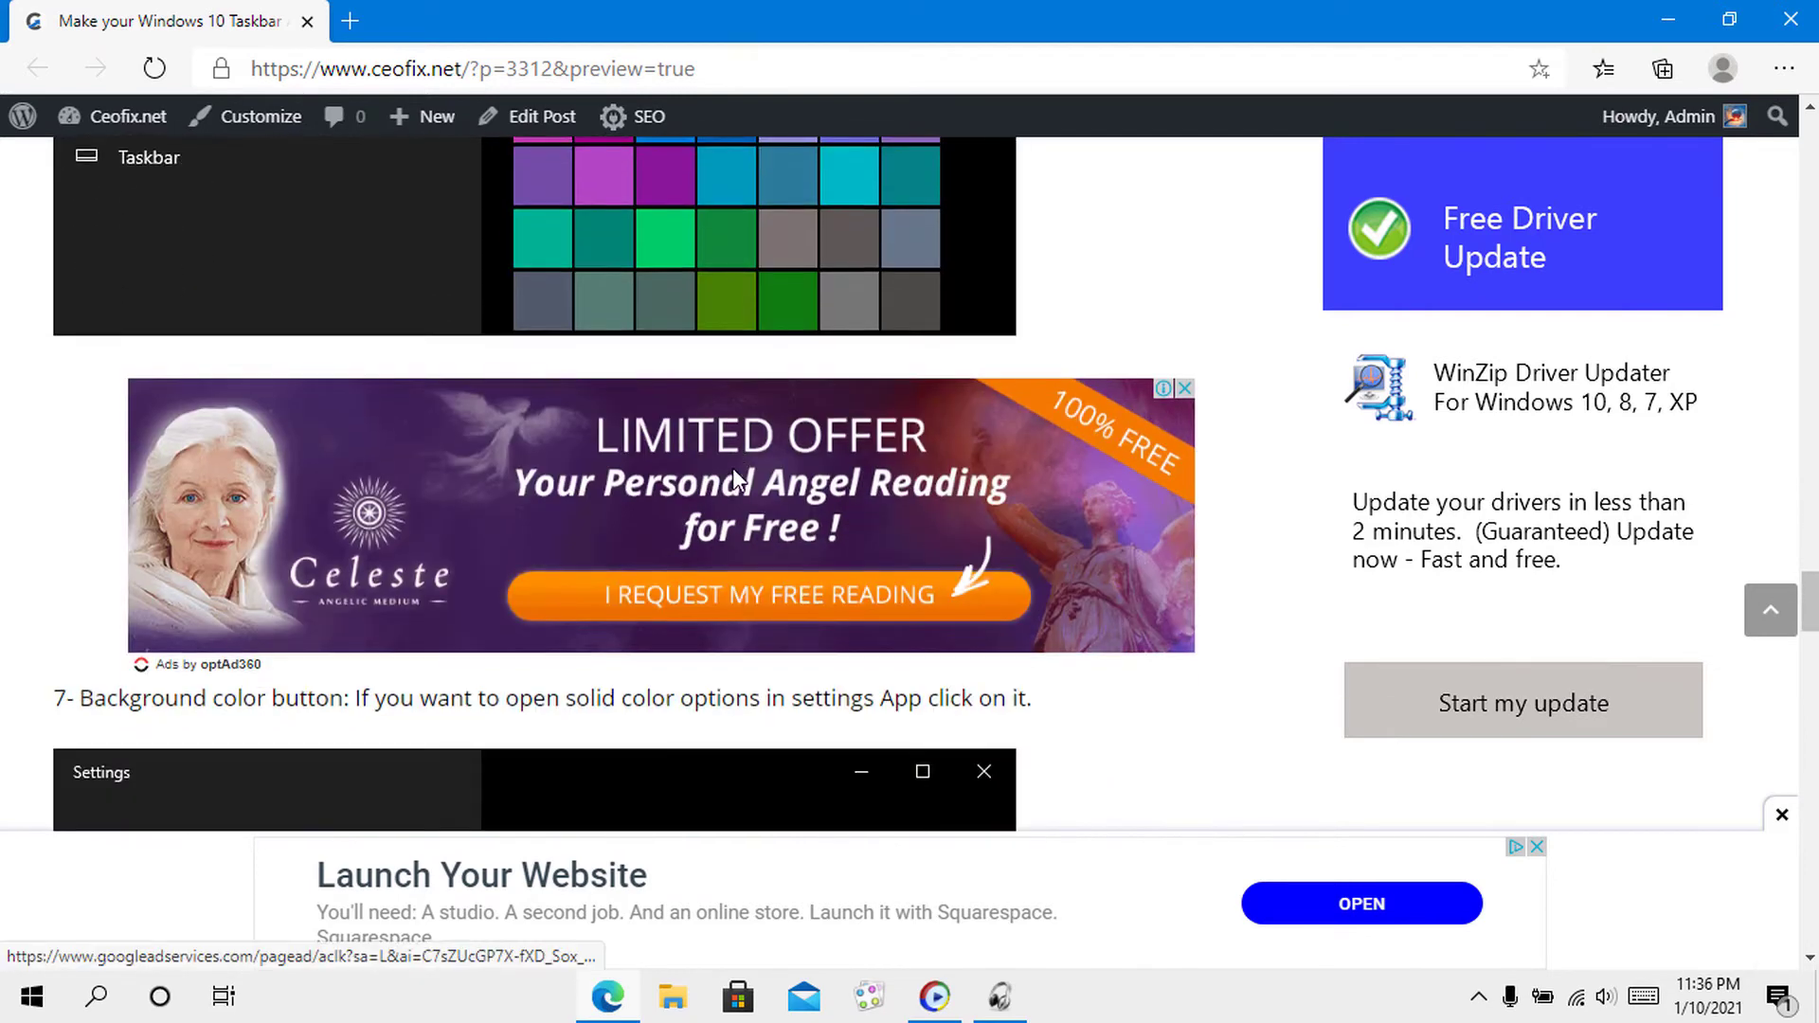
scroll(732, 468, down, 4)
scroll(729, 467, down, 4)
scroll(727, 466, down, 2)
scroll(727, 466, down, 3)
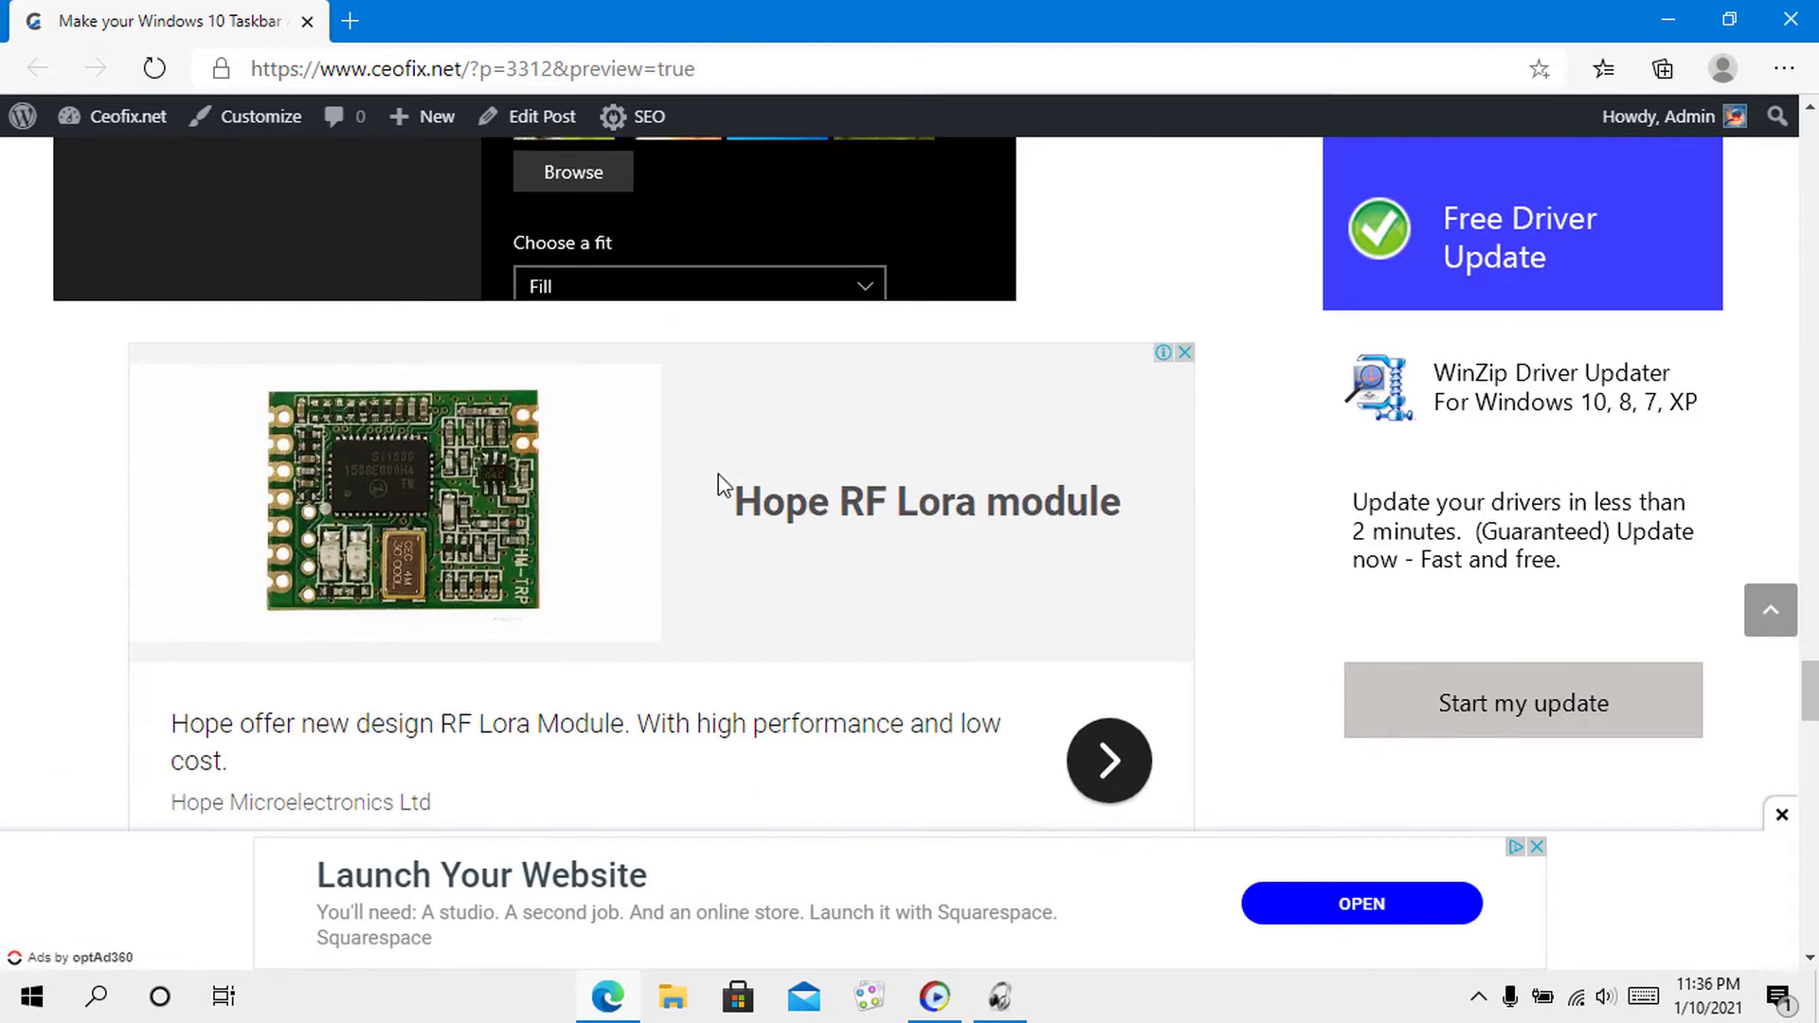
scroll(717, 474, down, 3)
scroll(696, 490, down, 4)
scroll(684, 505, down, 2)
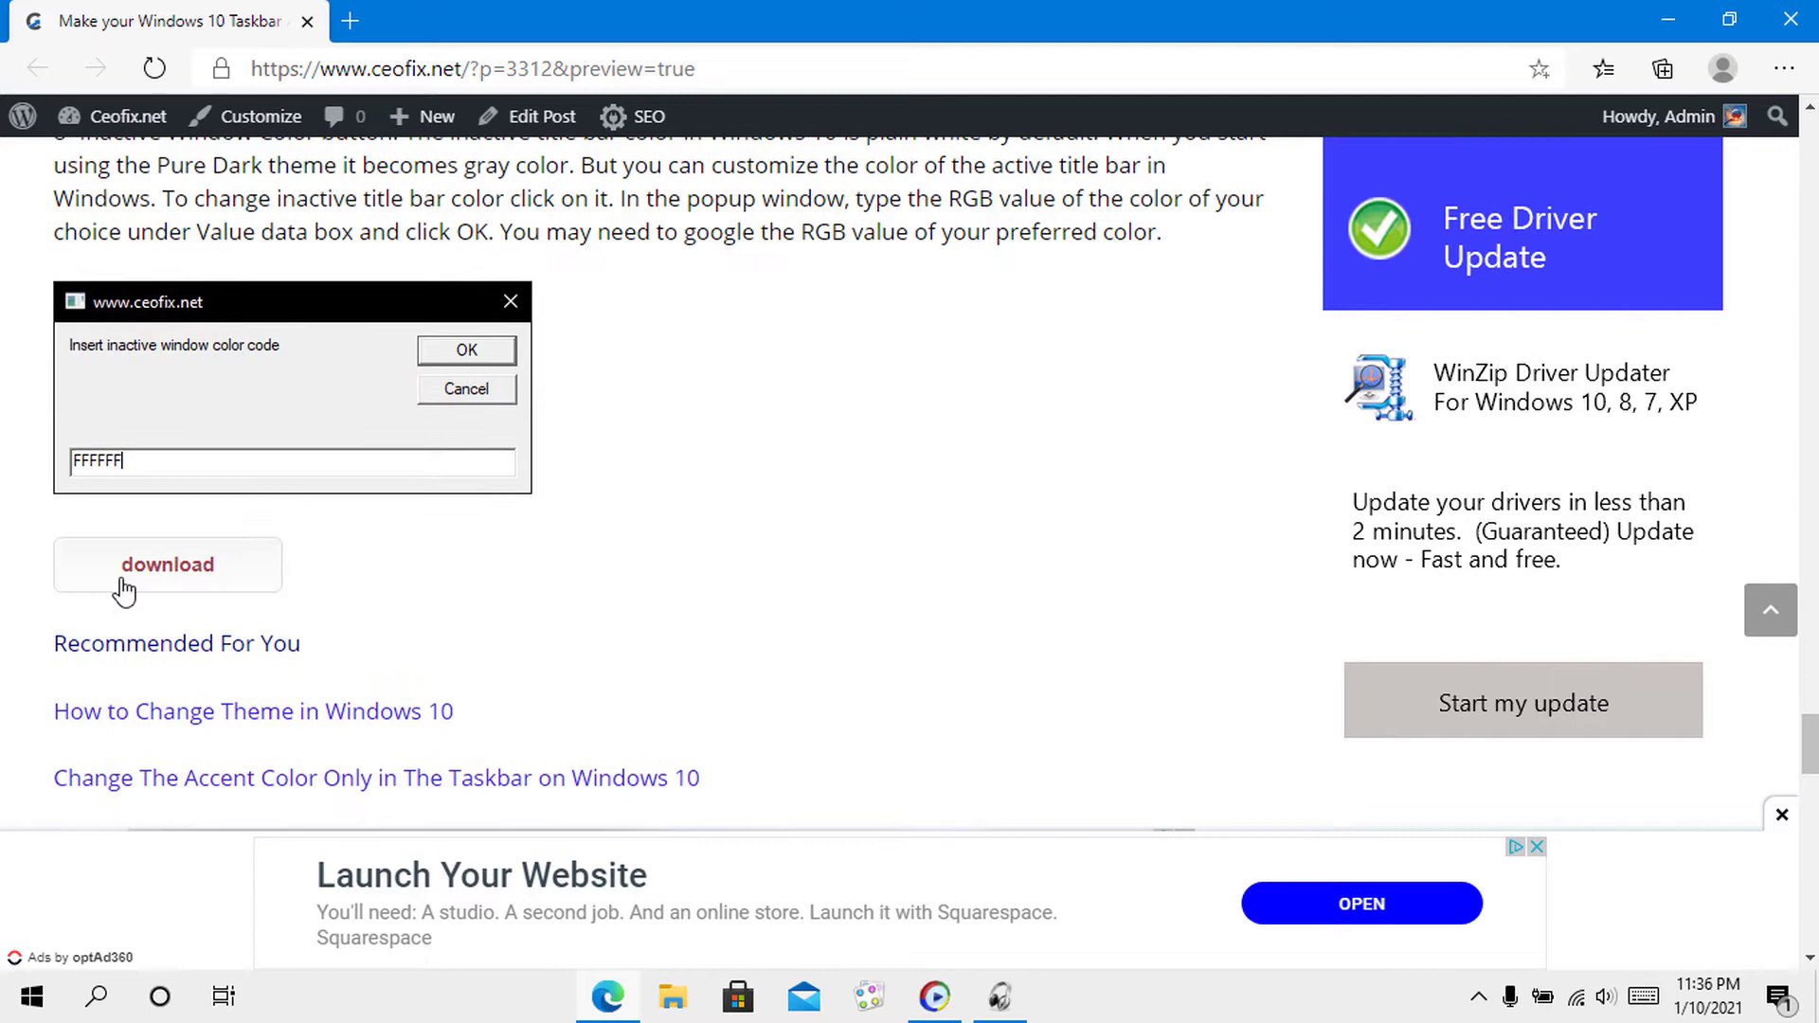
Follow the article's download link to the Pure Dark.zip page on Yandex Disk.
click(169, 564)
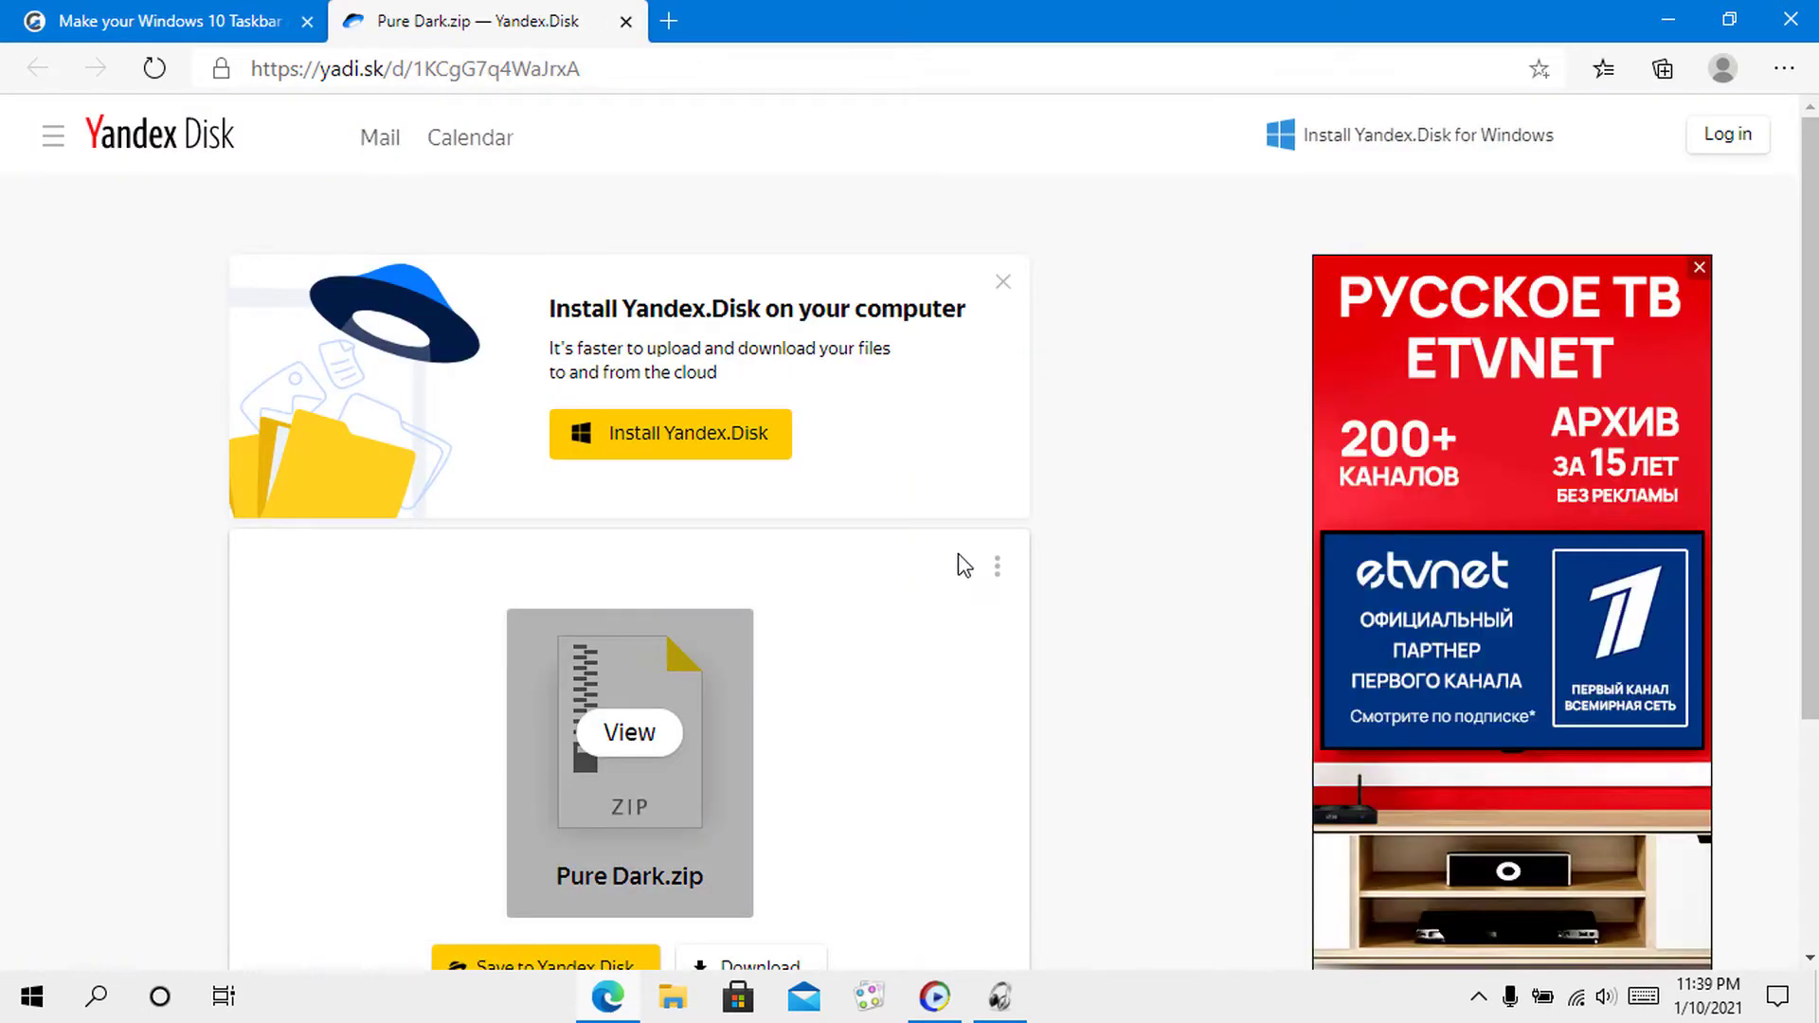
scroll(962, 565, down, 2)
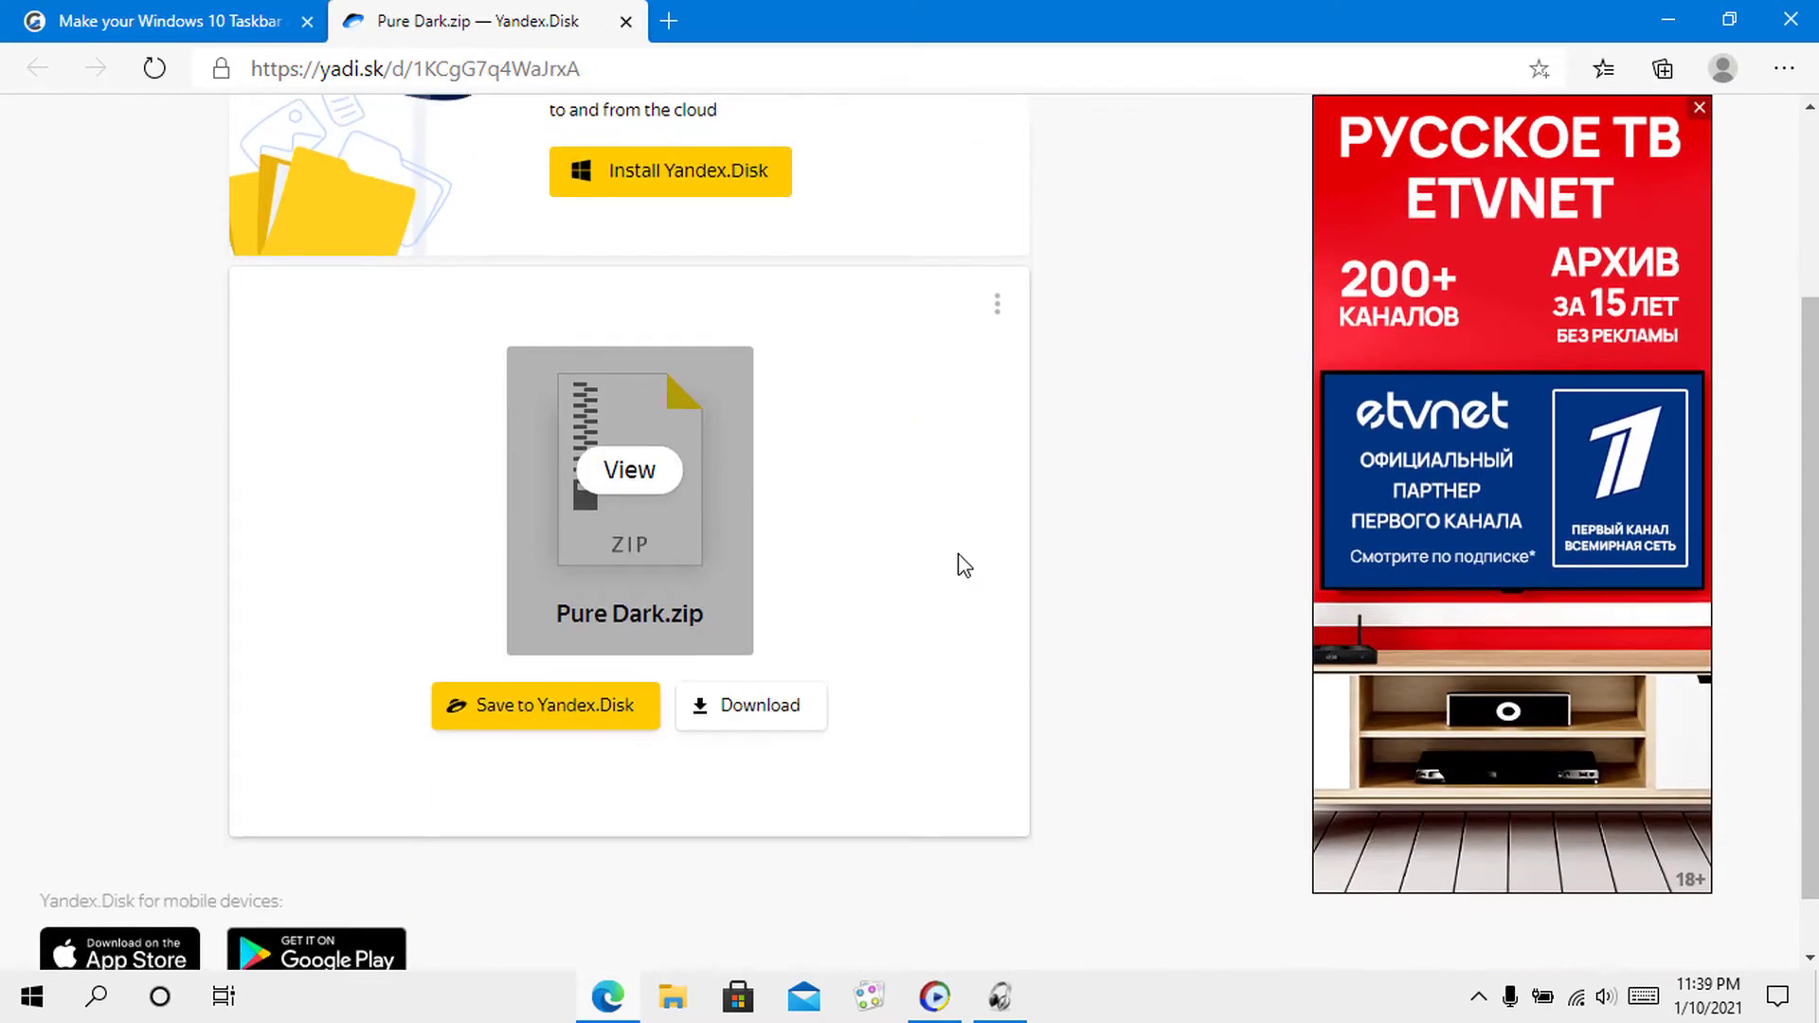
Download Pure Dark.zip, show it in its folder, and minimize the browser.
click(758, 712)
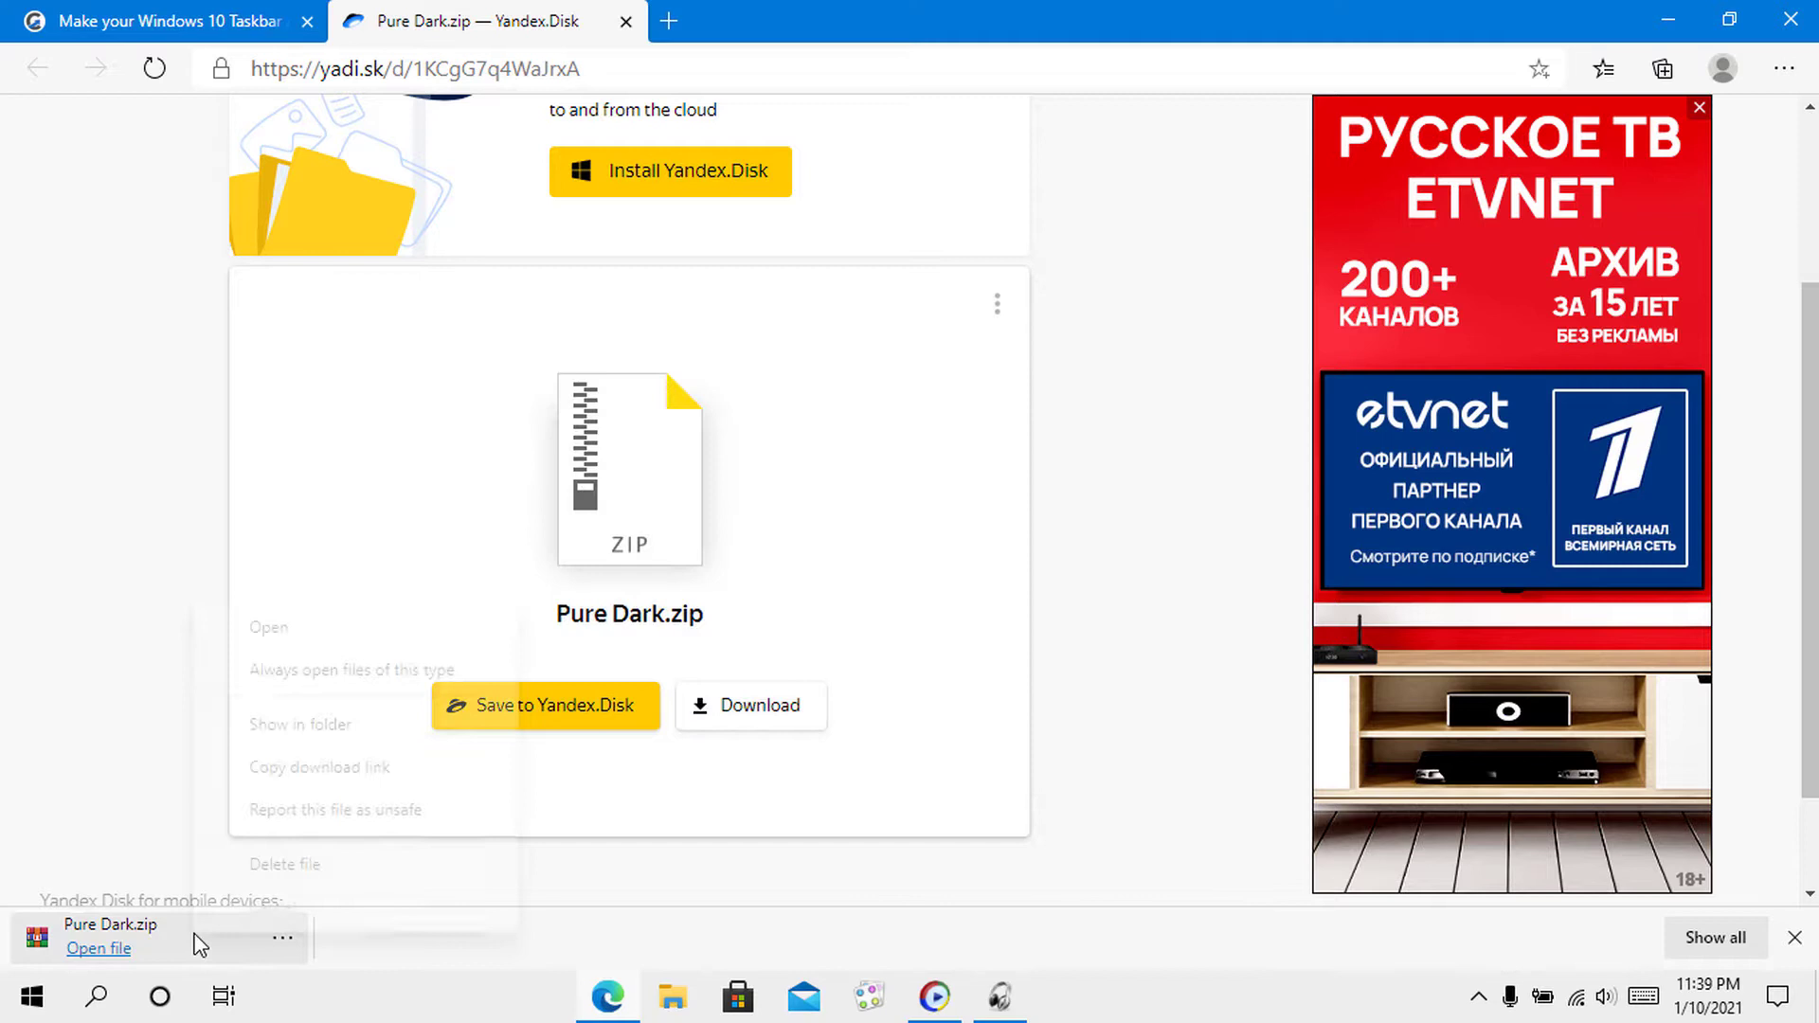
right_click(282, 938)
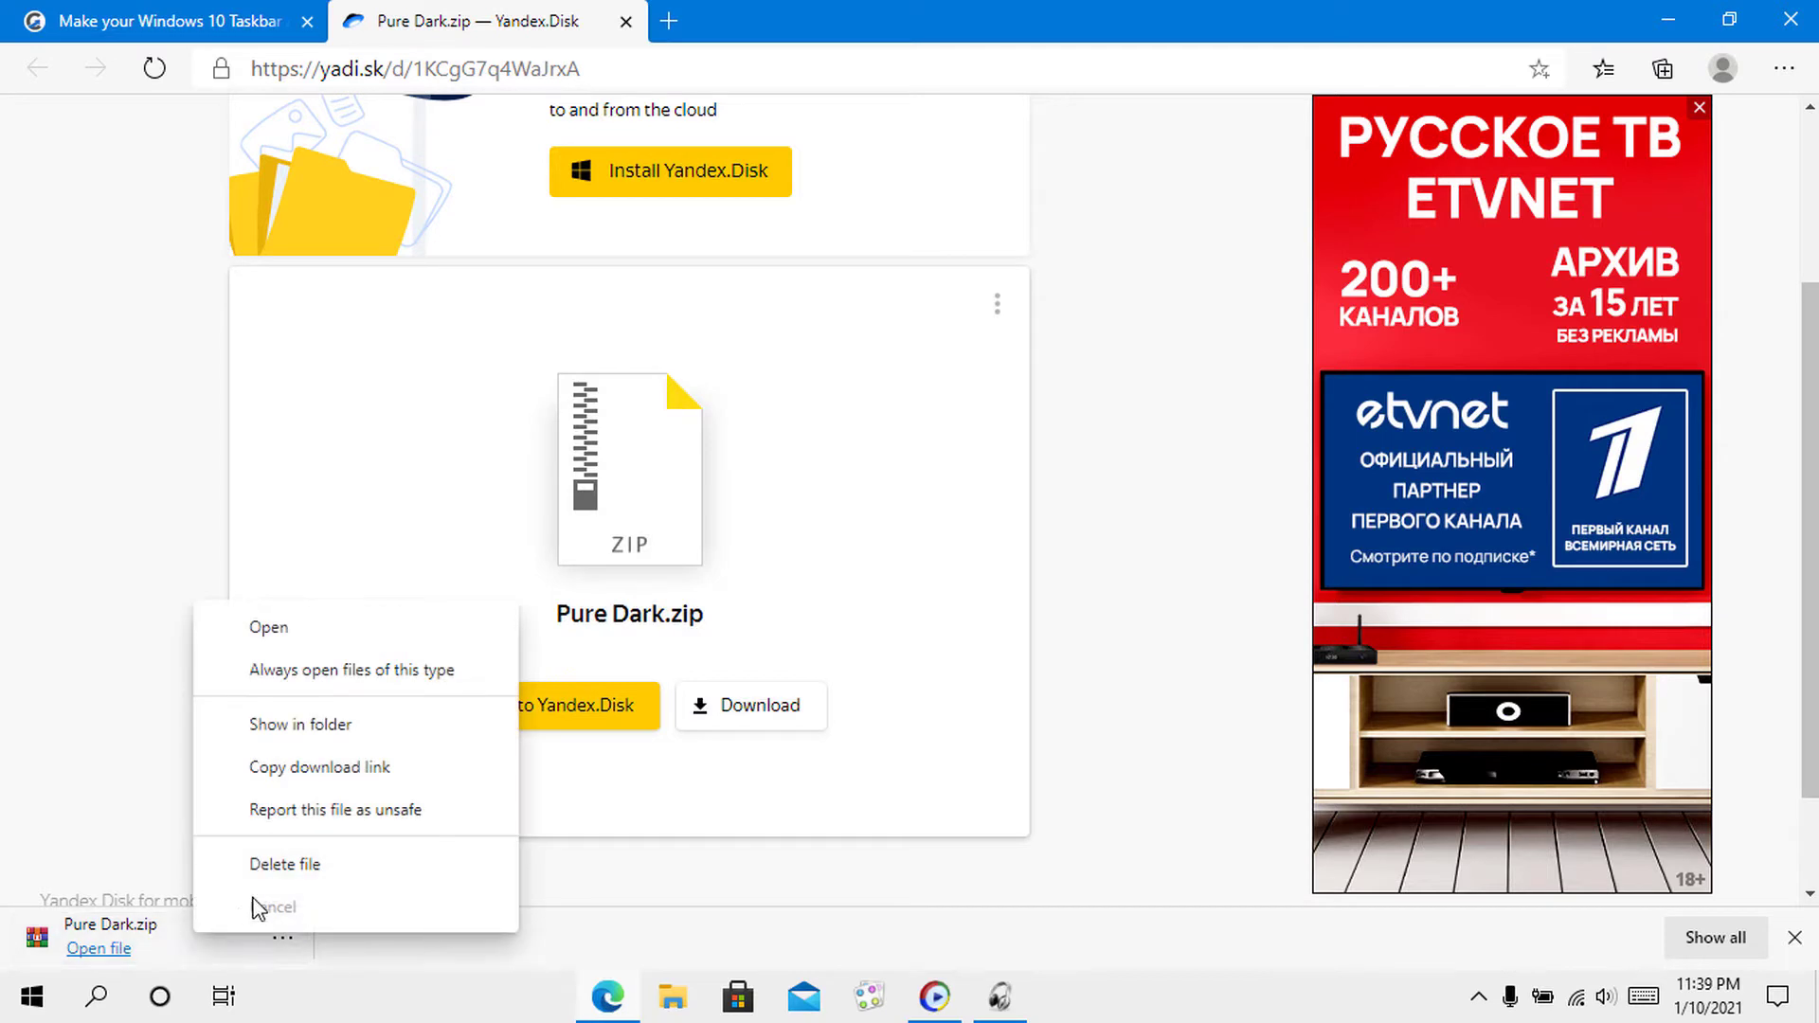
click(337, 736)
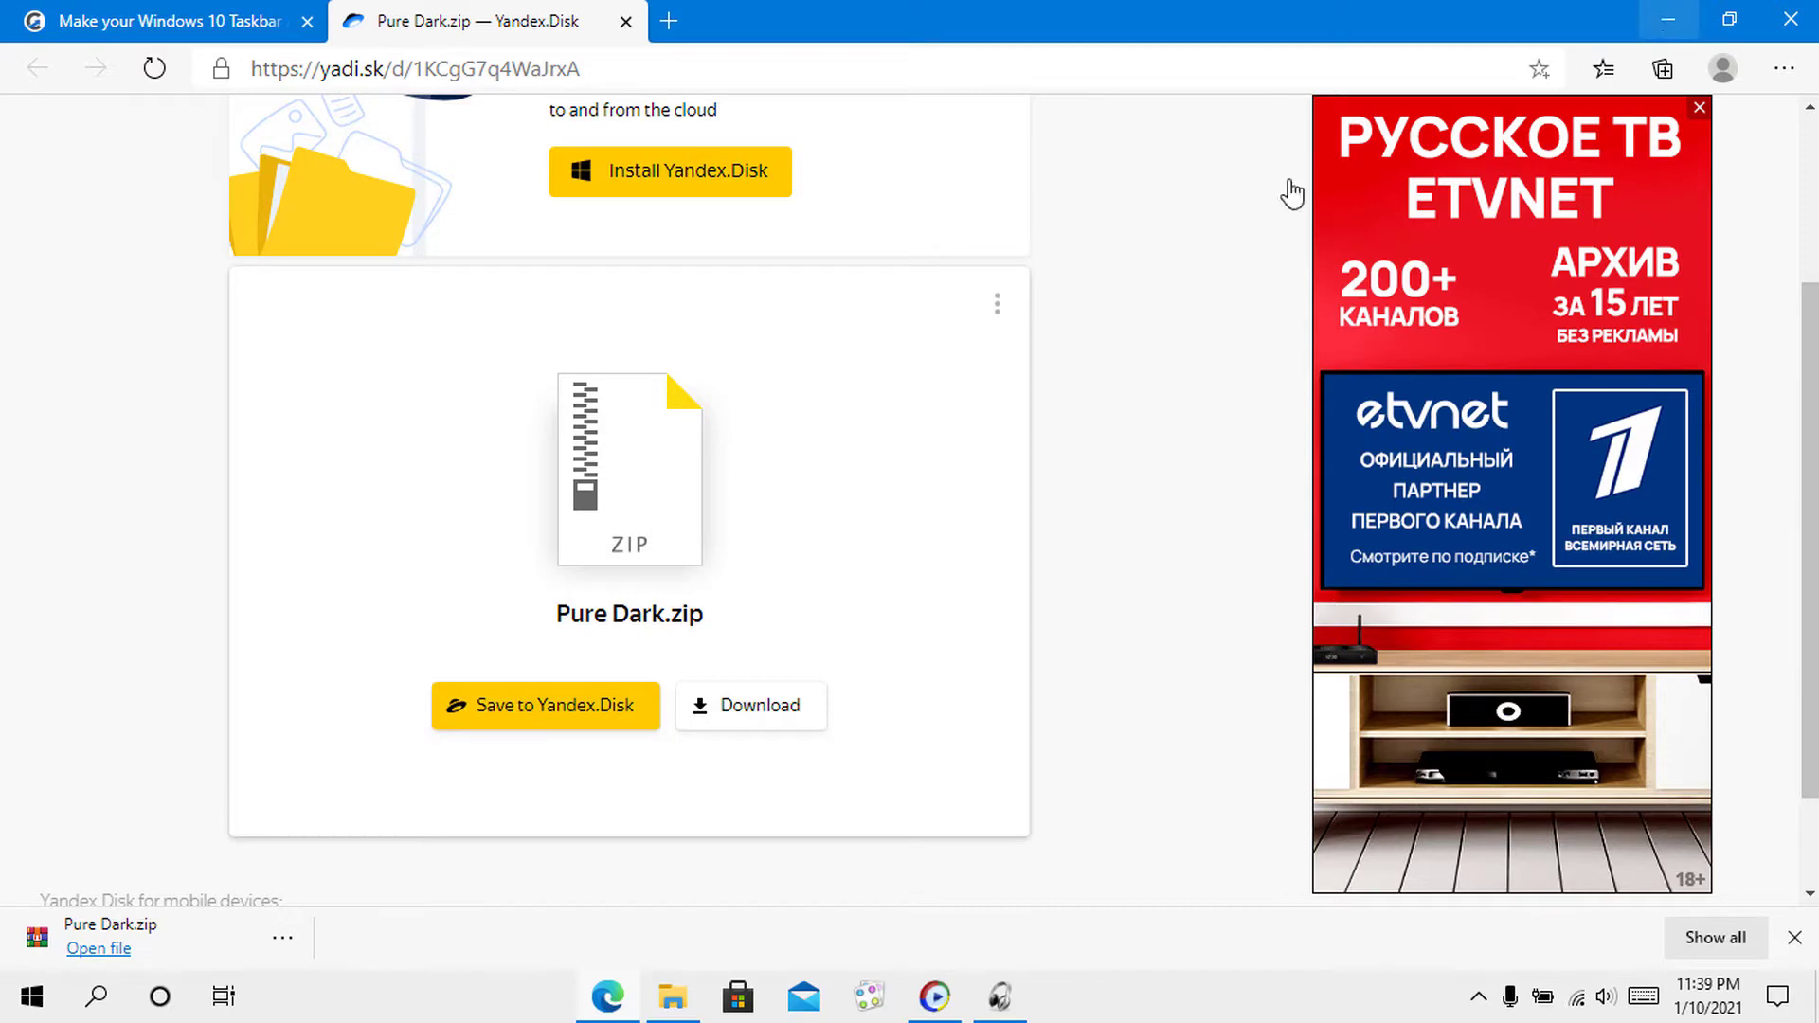
click(1662, 20)
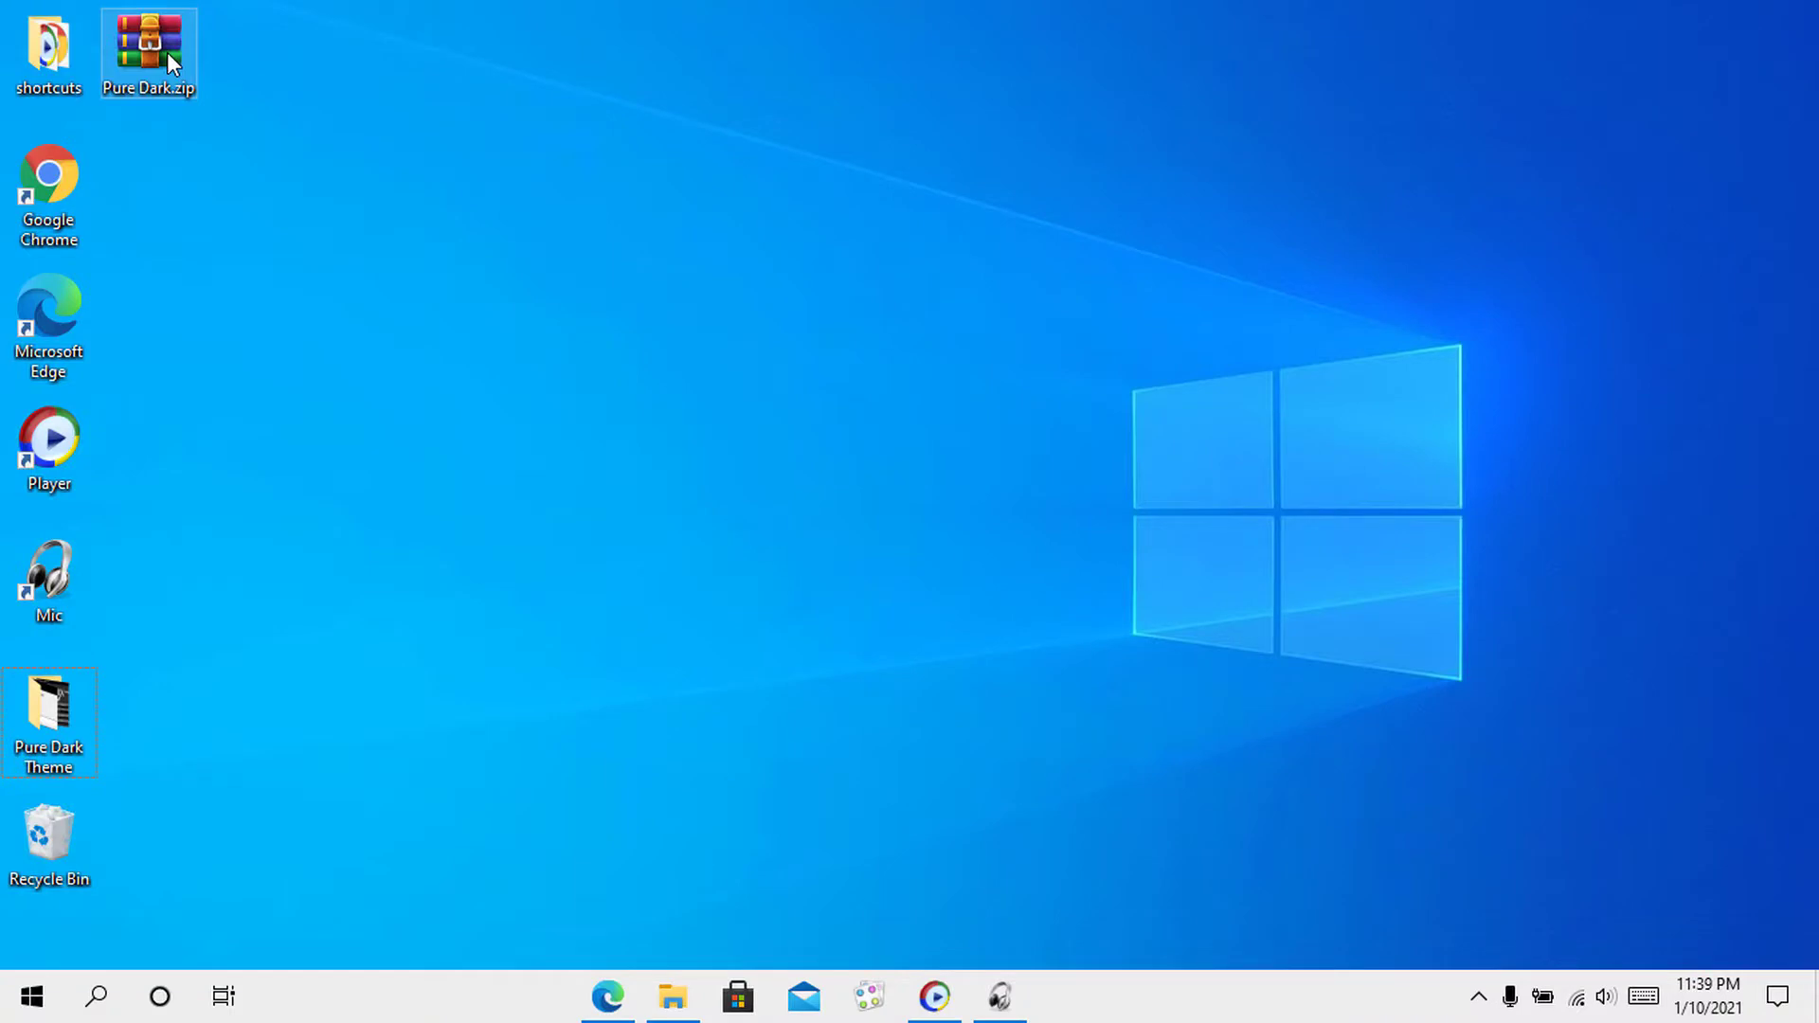
Extract Pure Dark.zip onto the desktop, move Pure Dark.exe to a clear spot, and launch it.
right_click(167, 53)
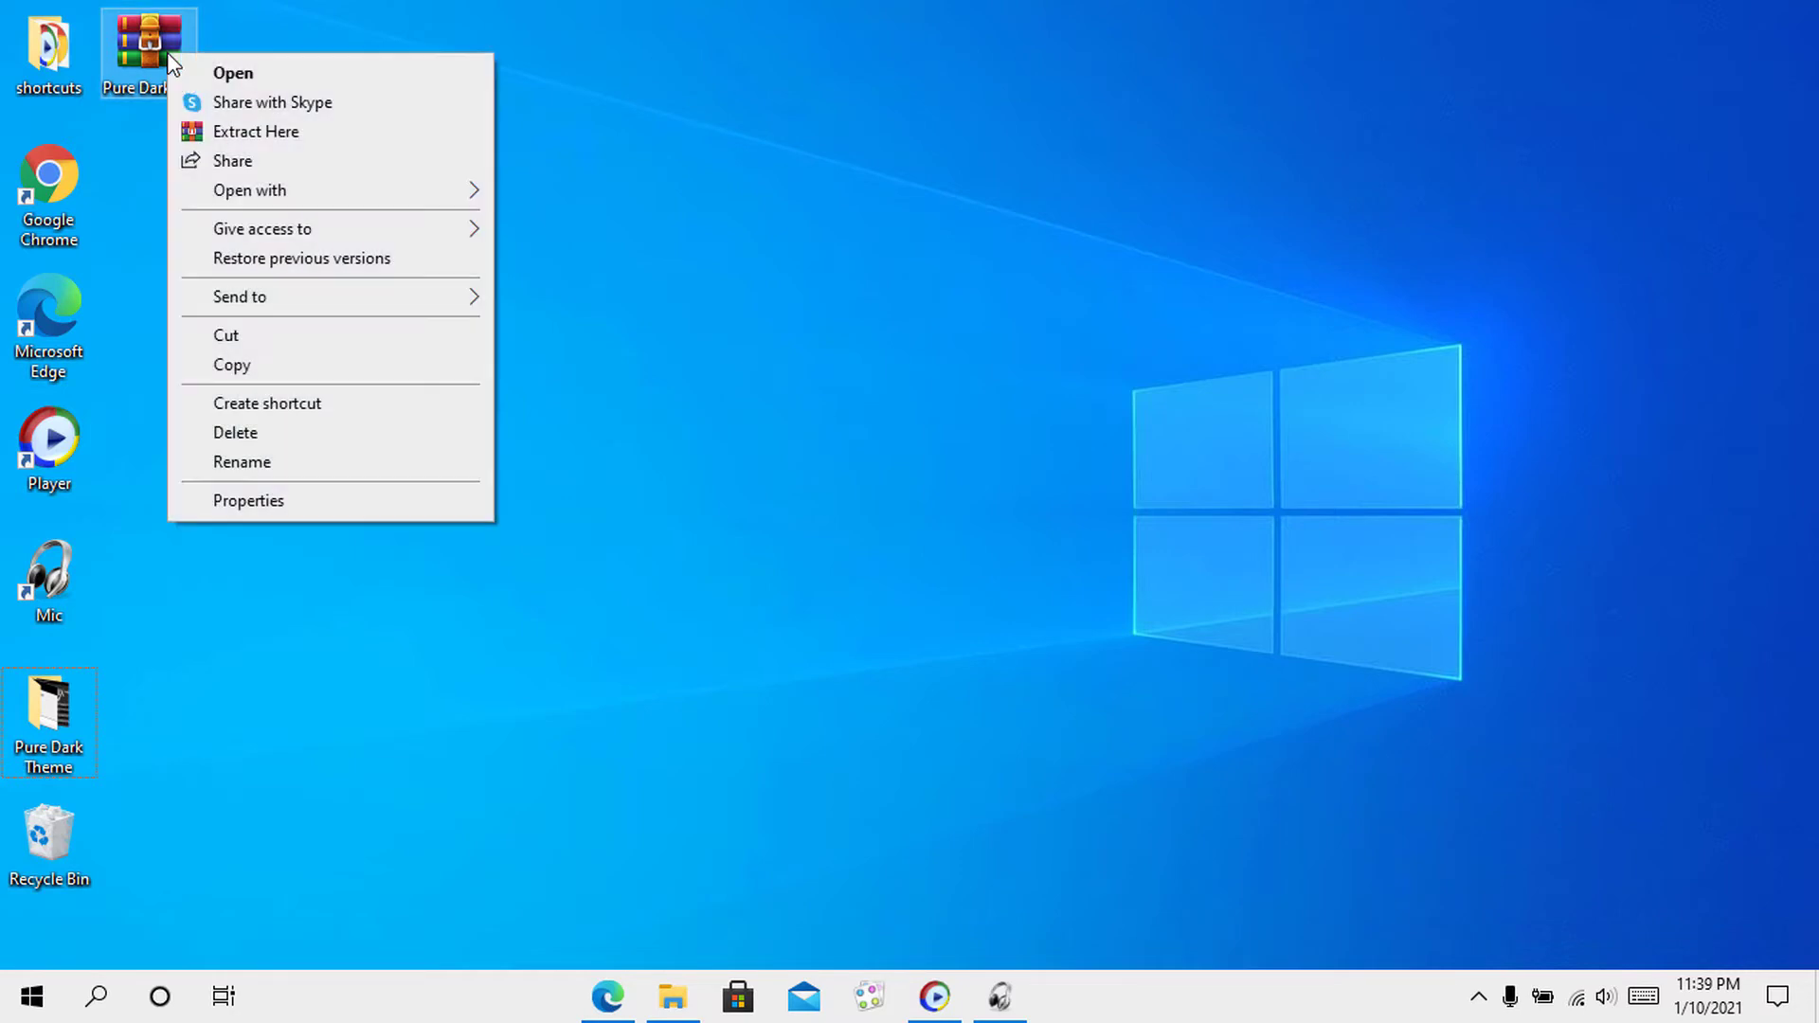
click(249, 135)
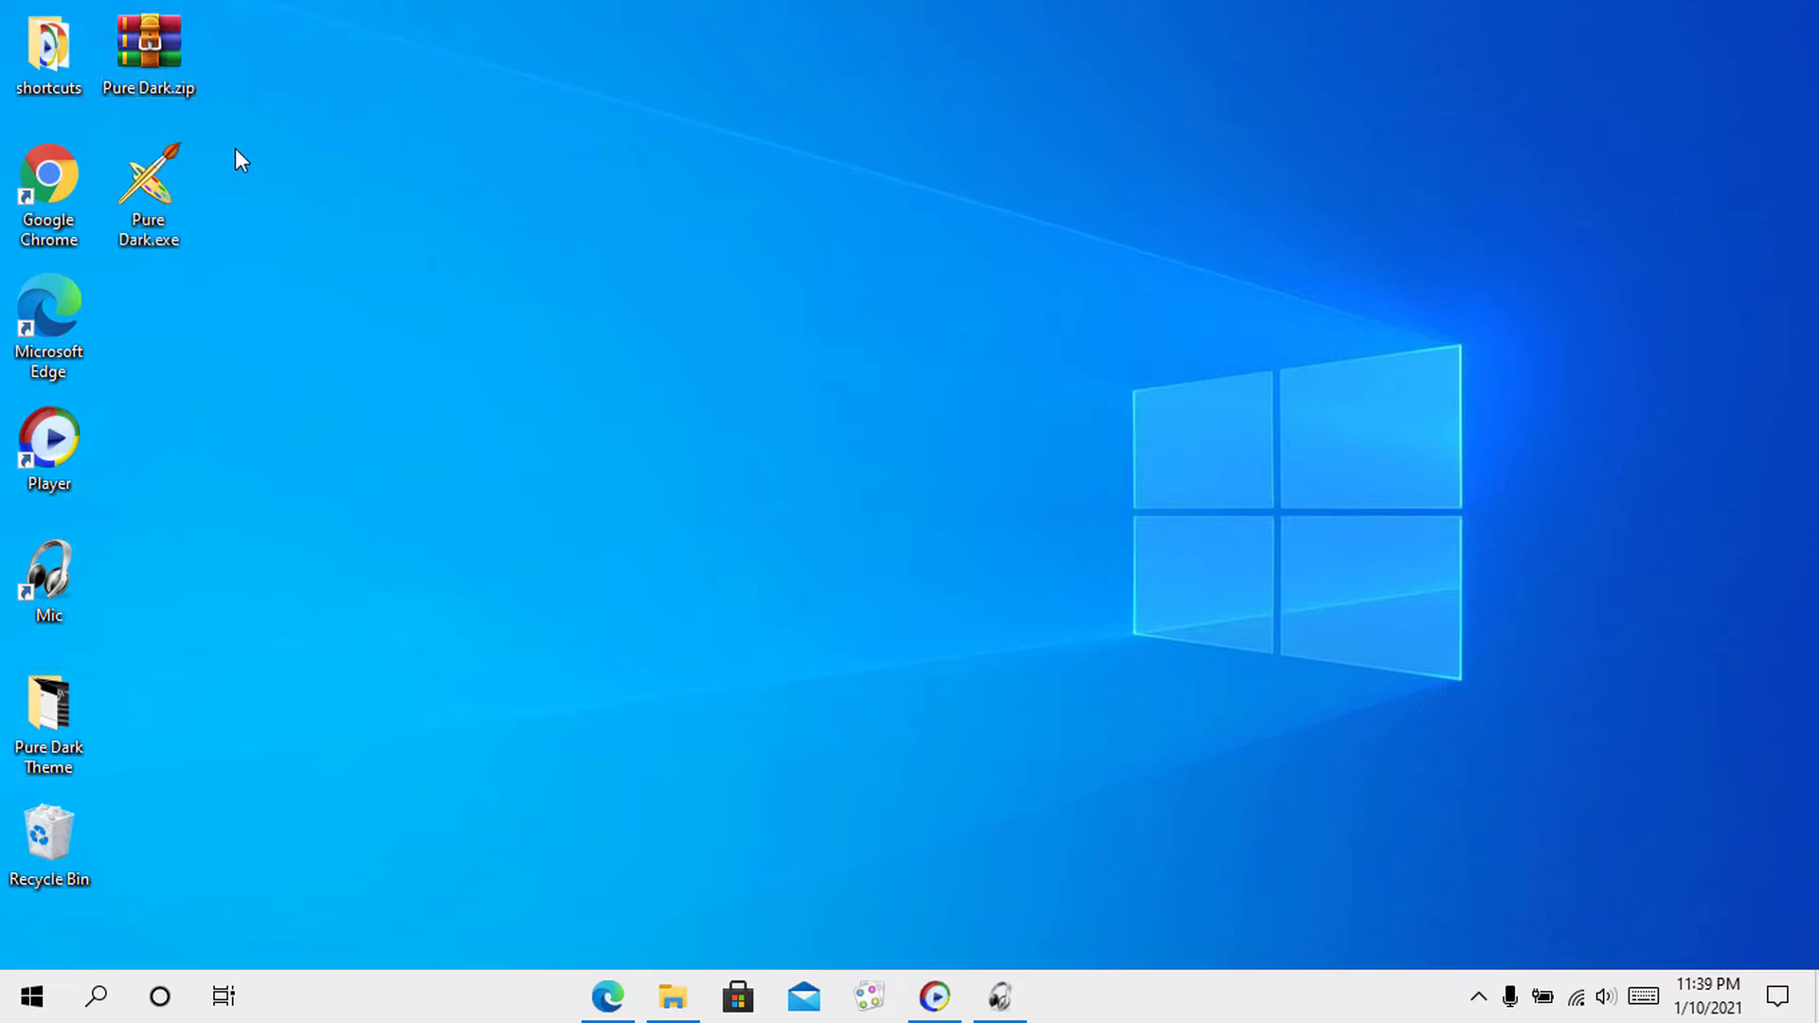
click(157, 208)
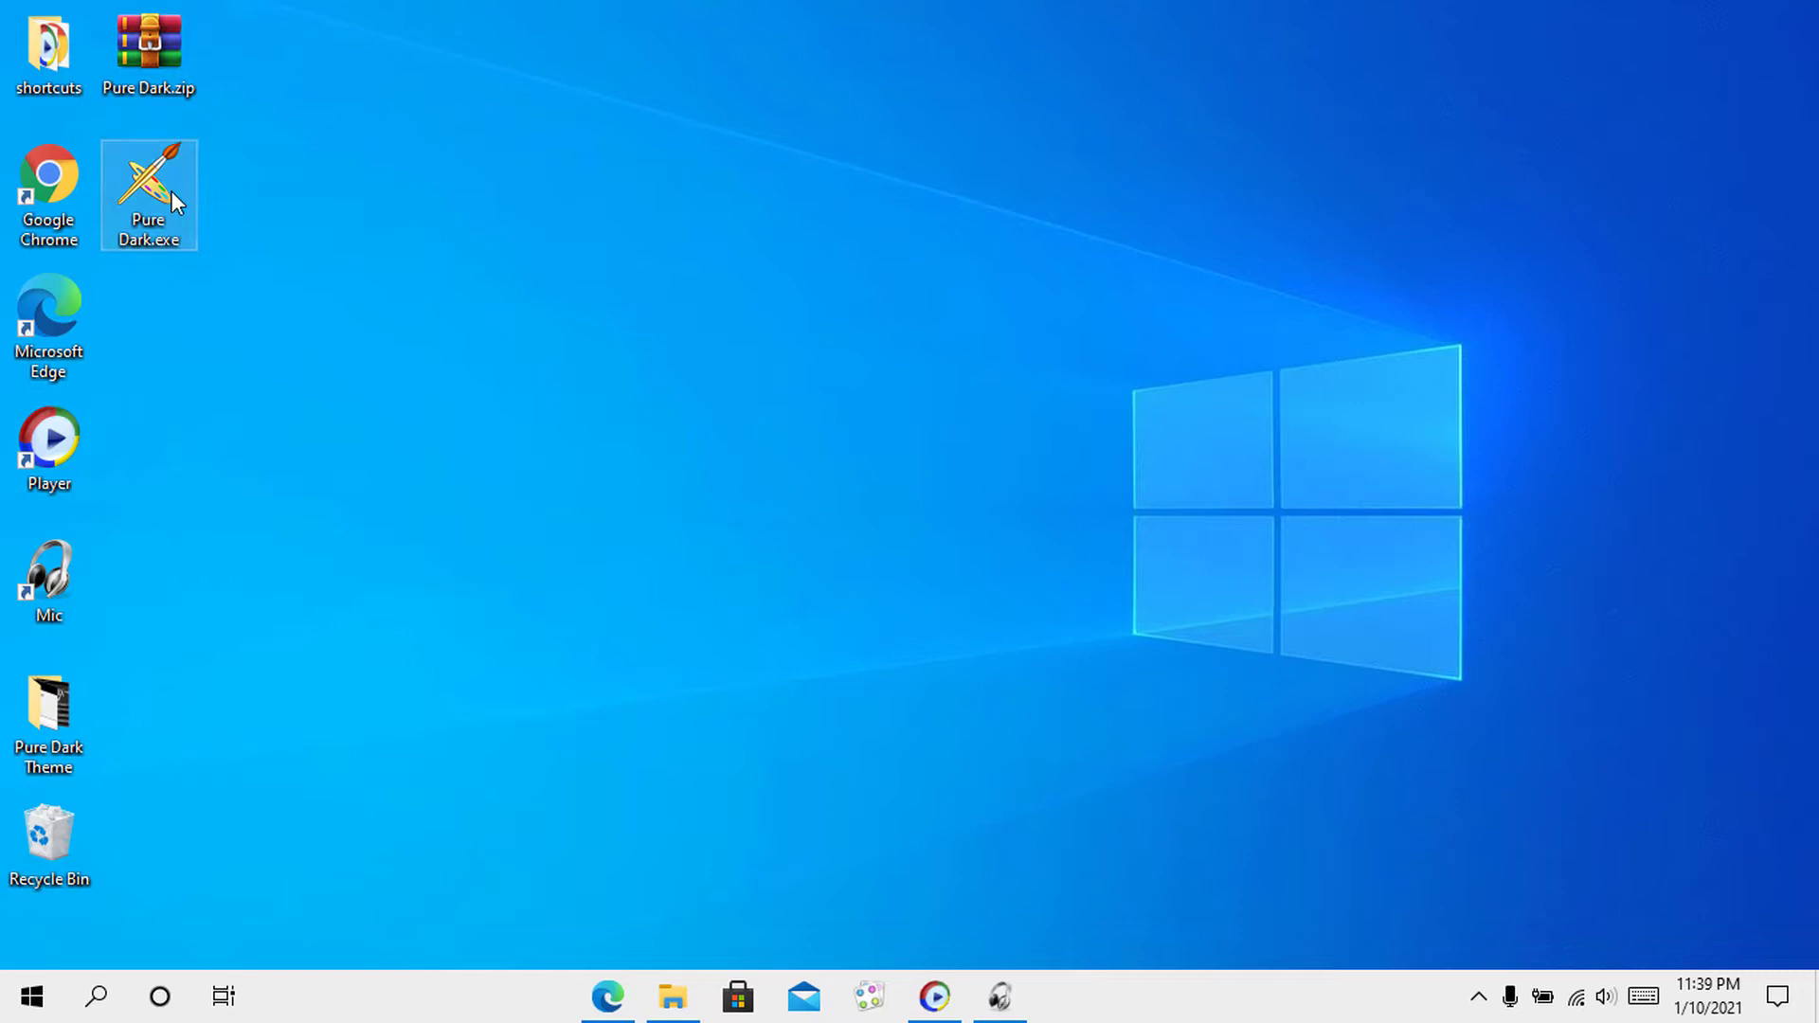
drag(154, 191, 555, 200)
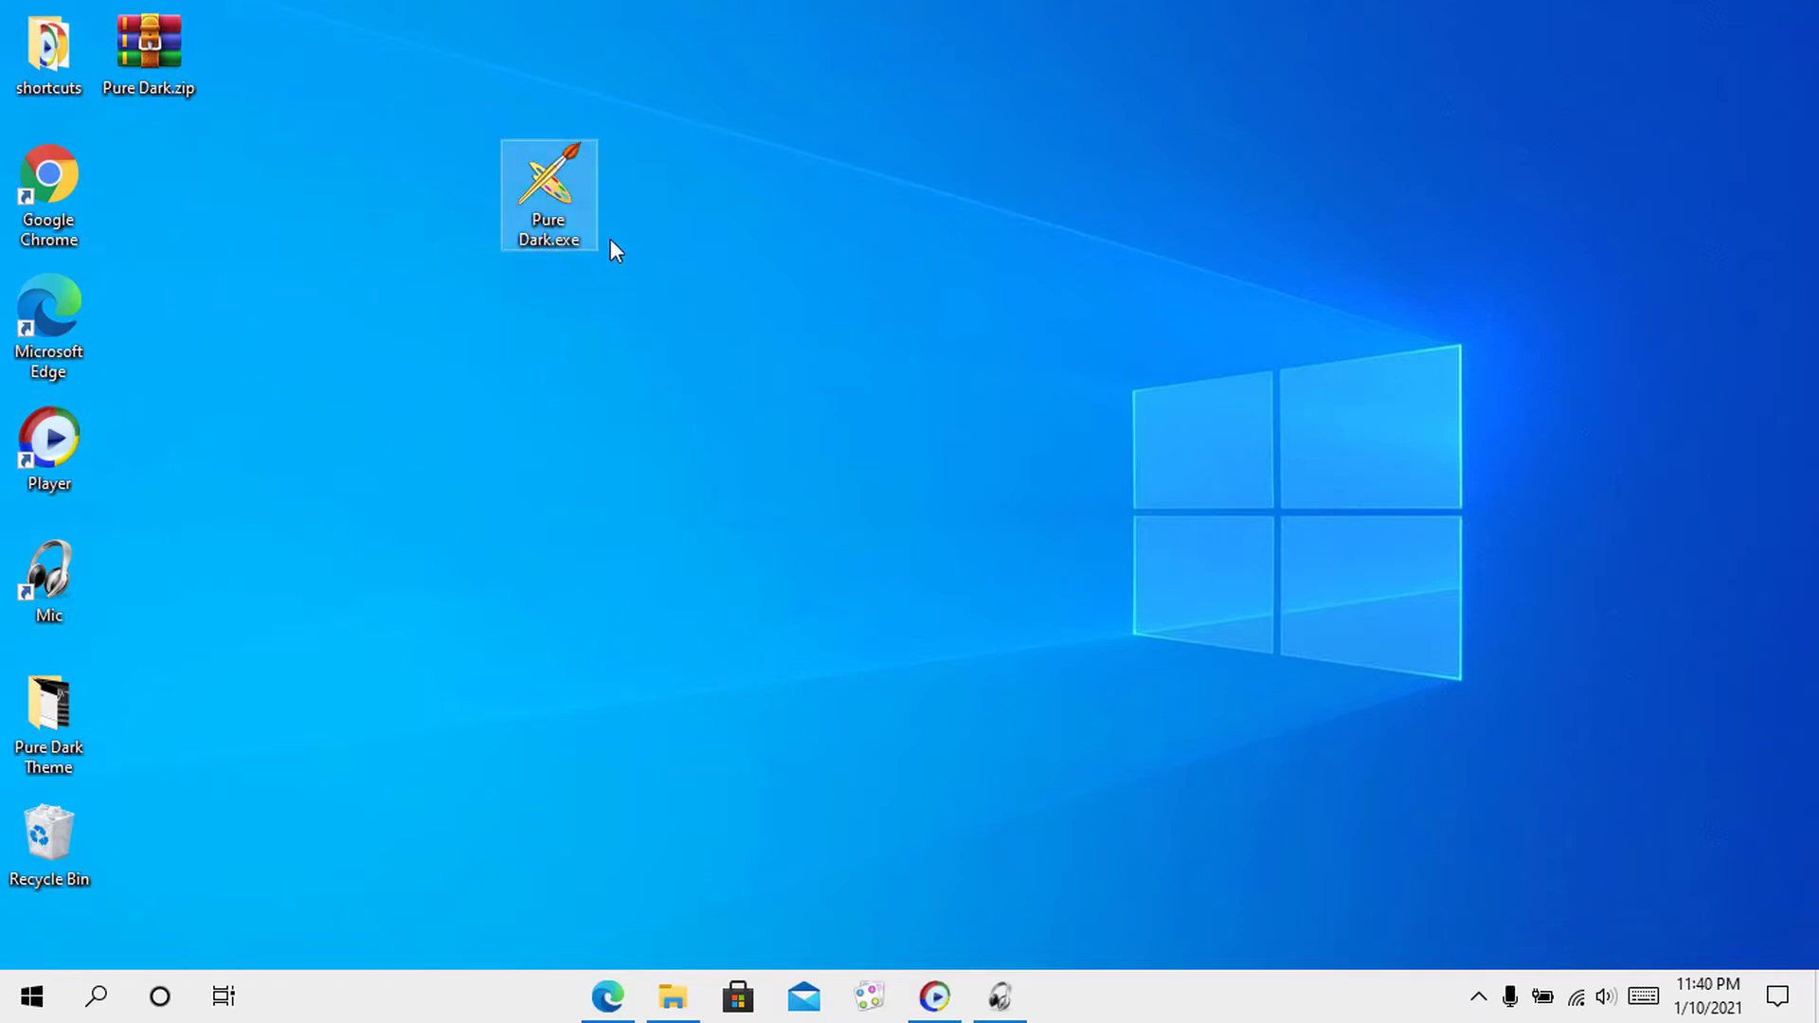
double_click(544, 183)
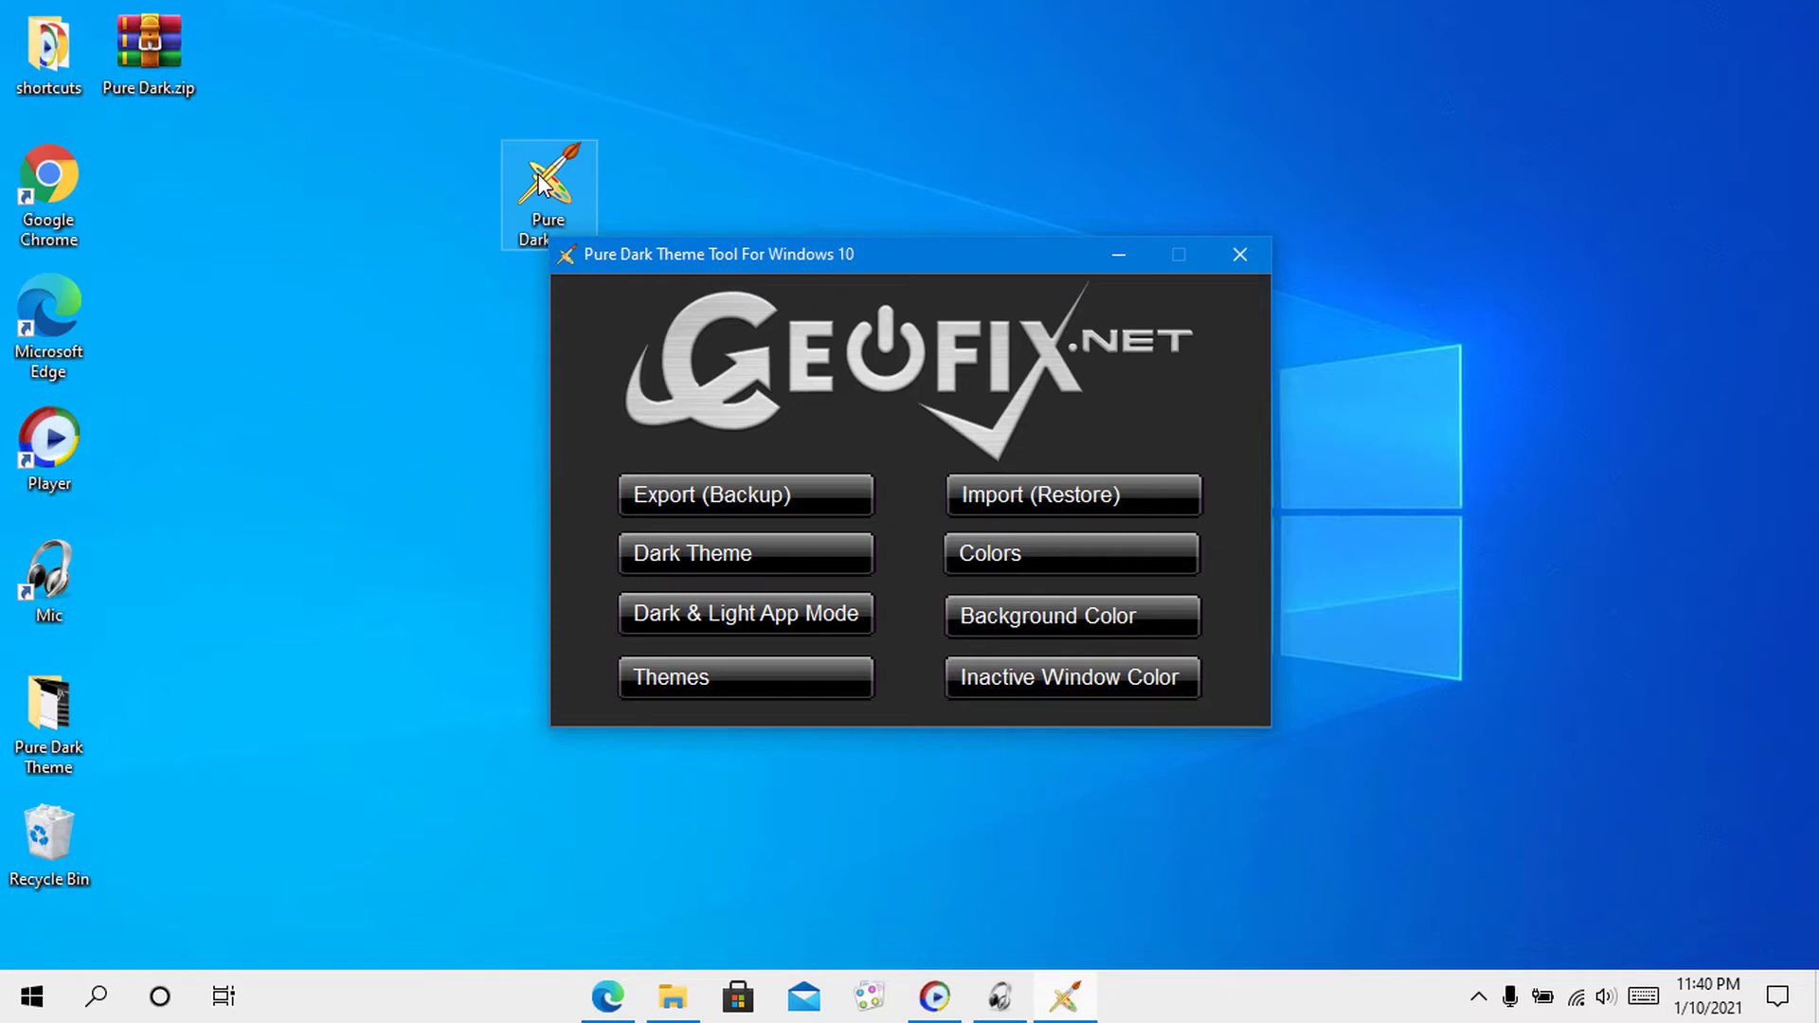
Export a backup of the theme settings, then apply Dark Theme, confirming both.
click(735, 512)
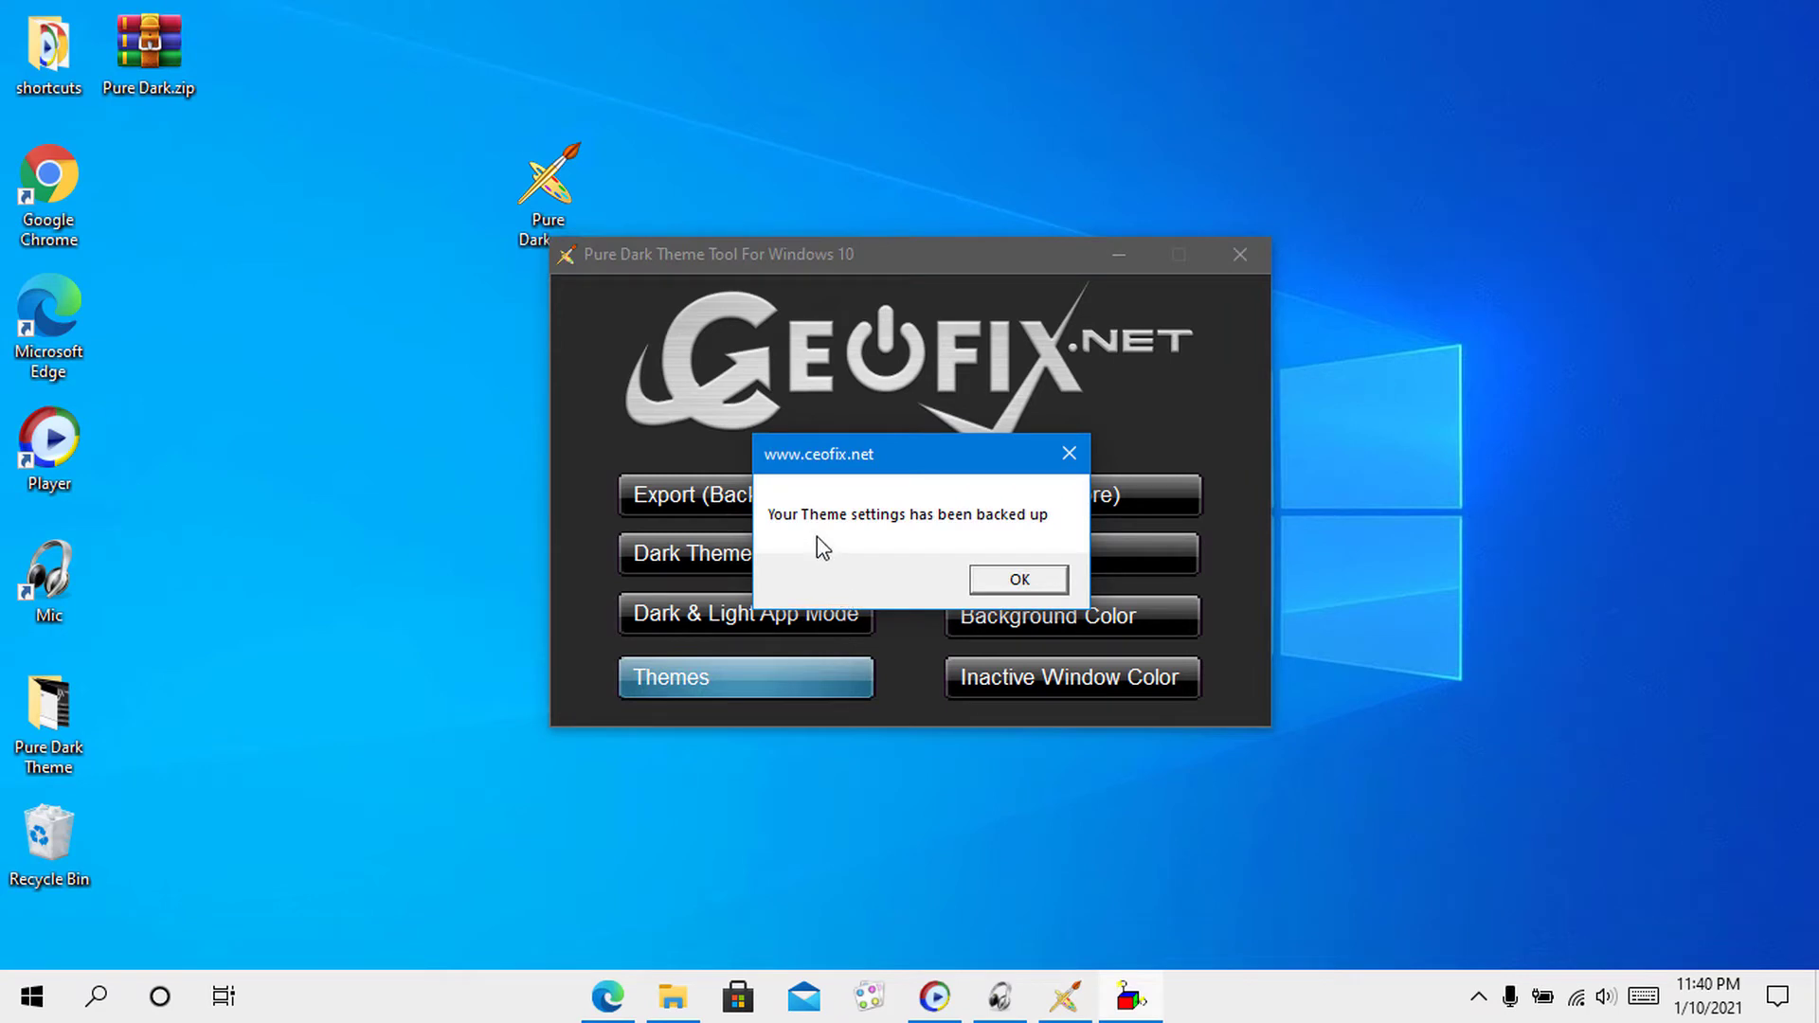
click(1019, 580)
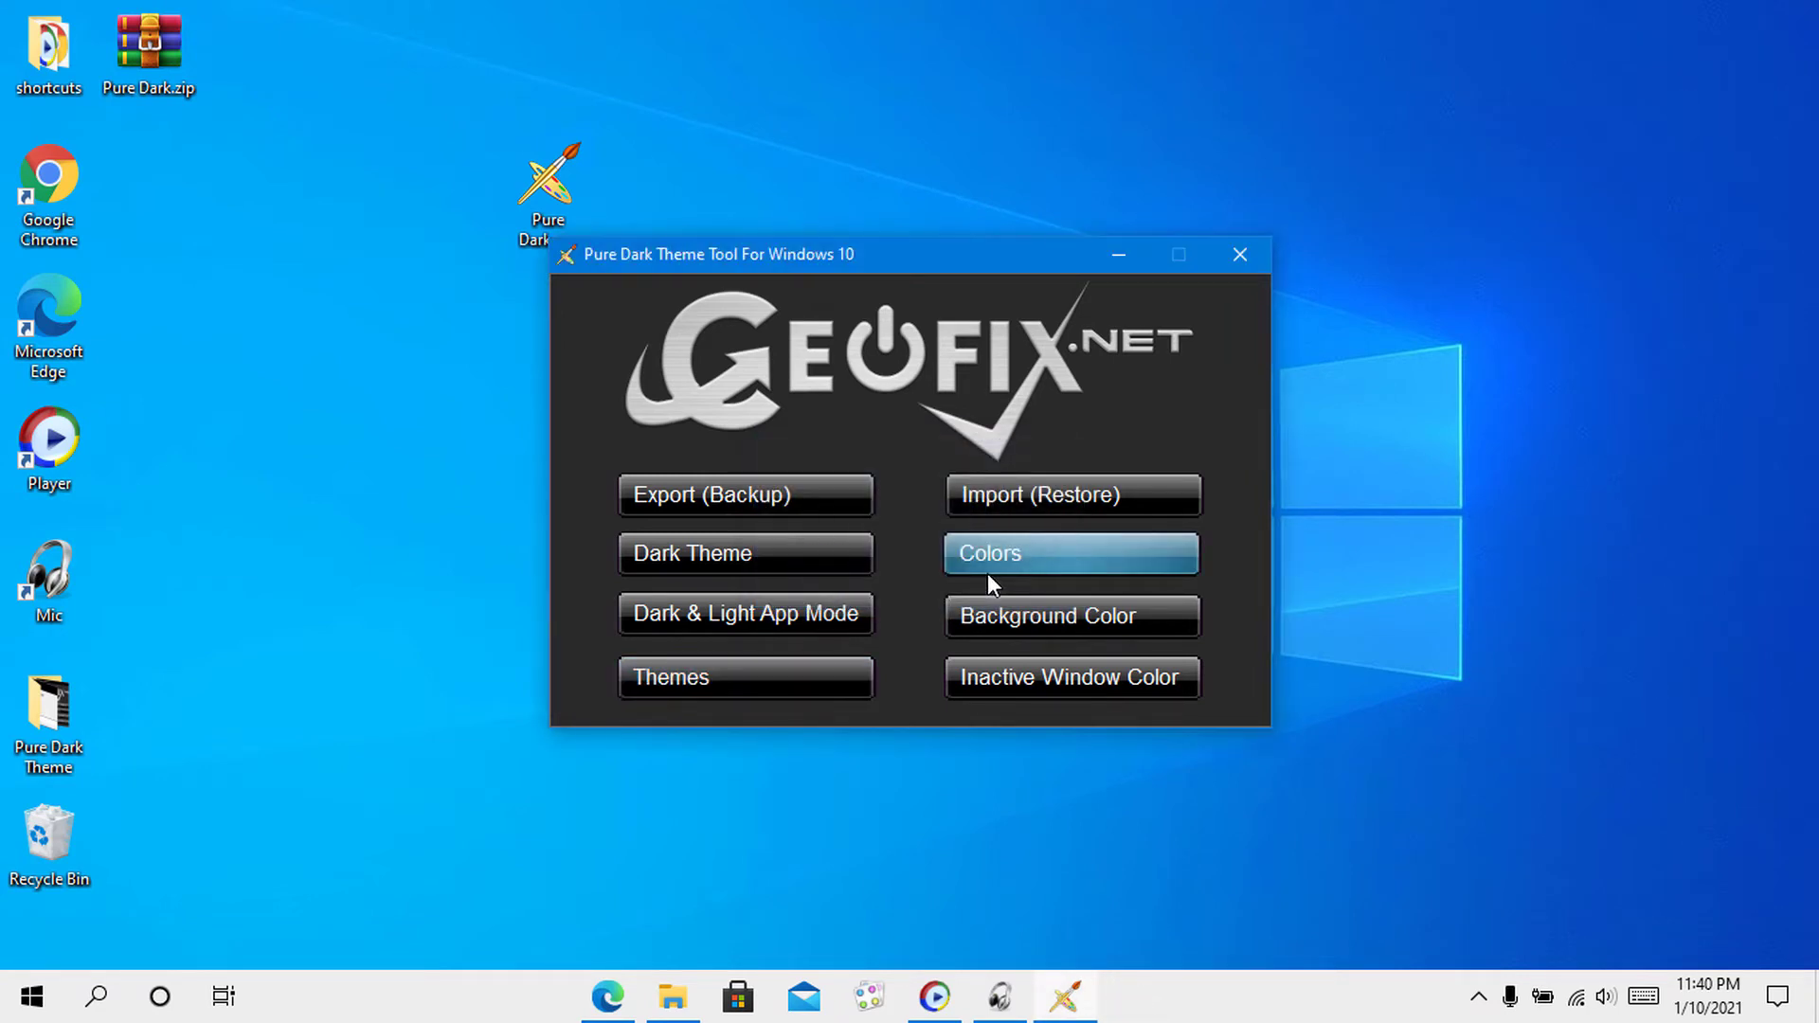
click(725, 571)
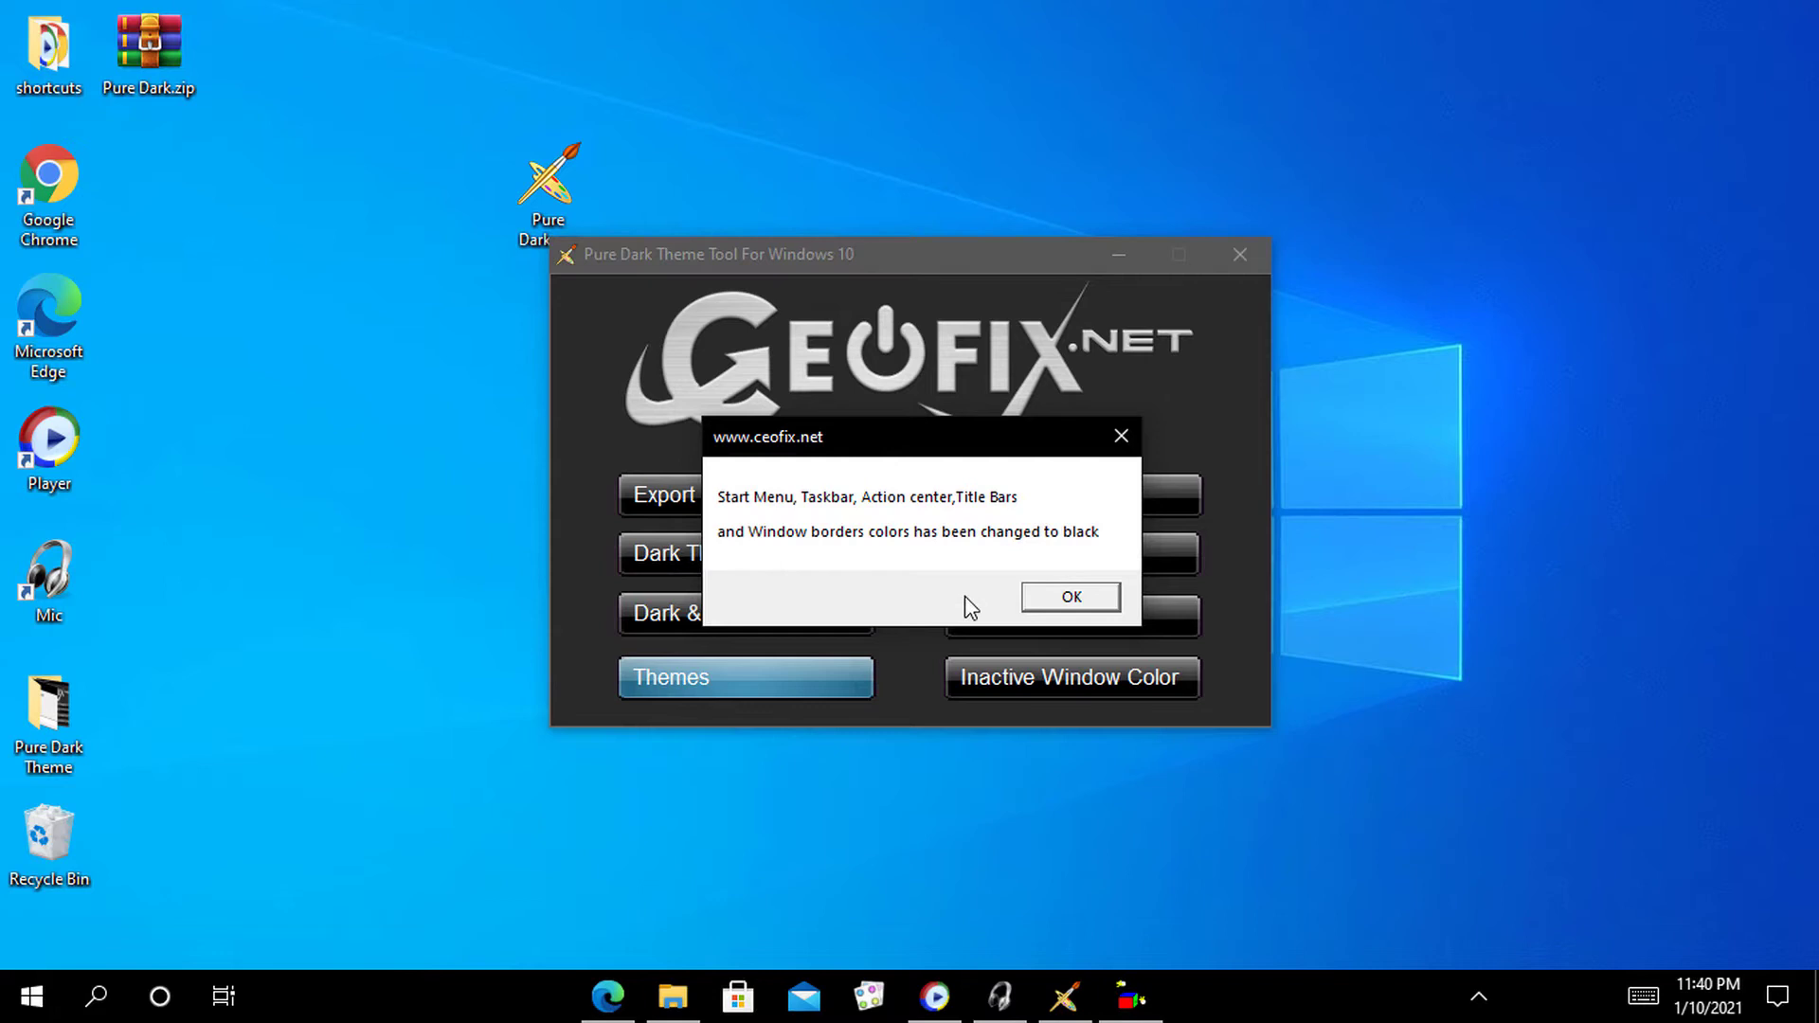
click(1064, 600)
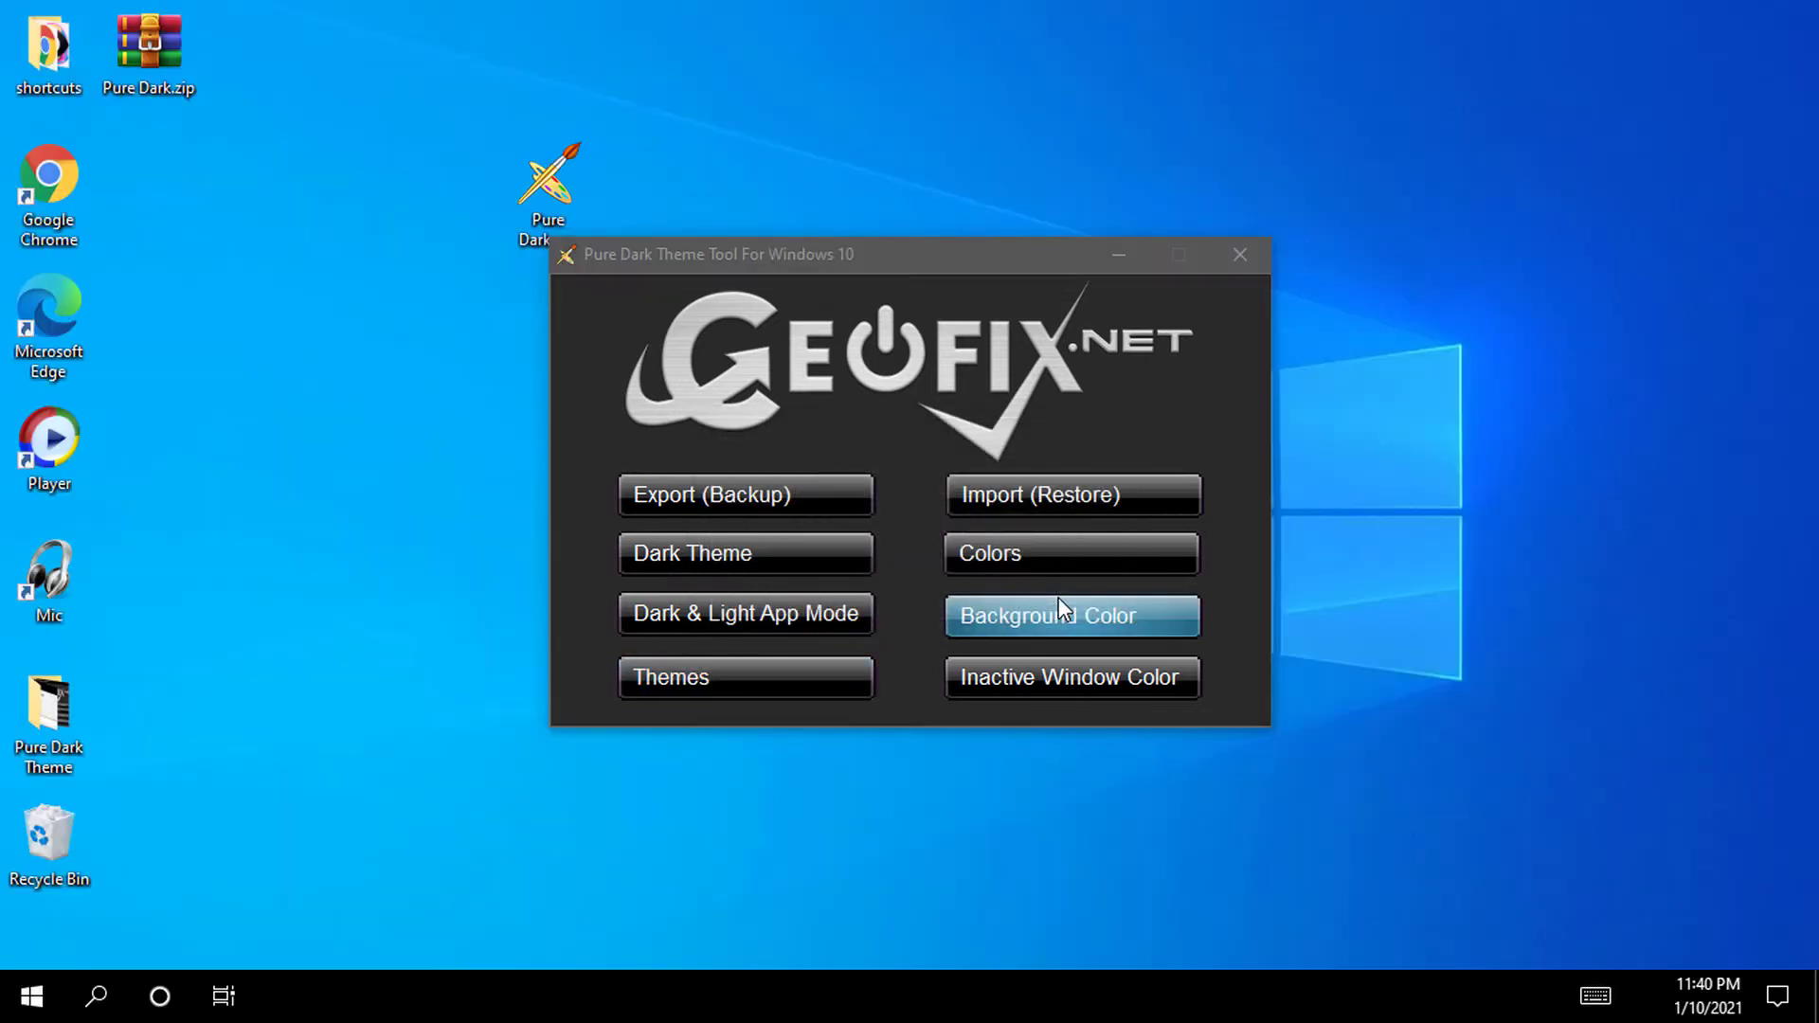
Nudge Pure Dark.exe left, then open File Explorer as a restored window beside the tool.
drag(523, 185, 424, 184)
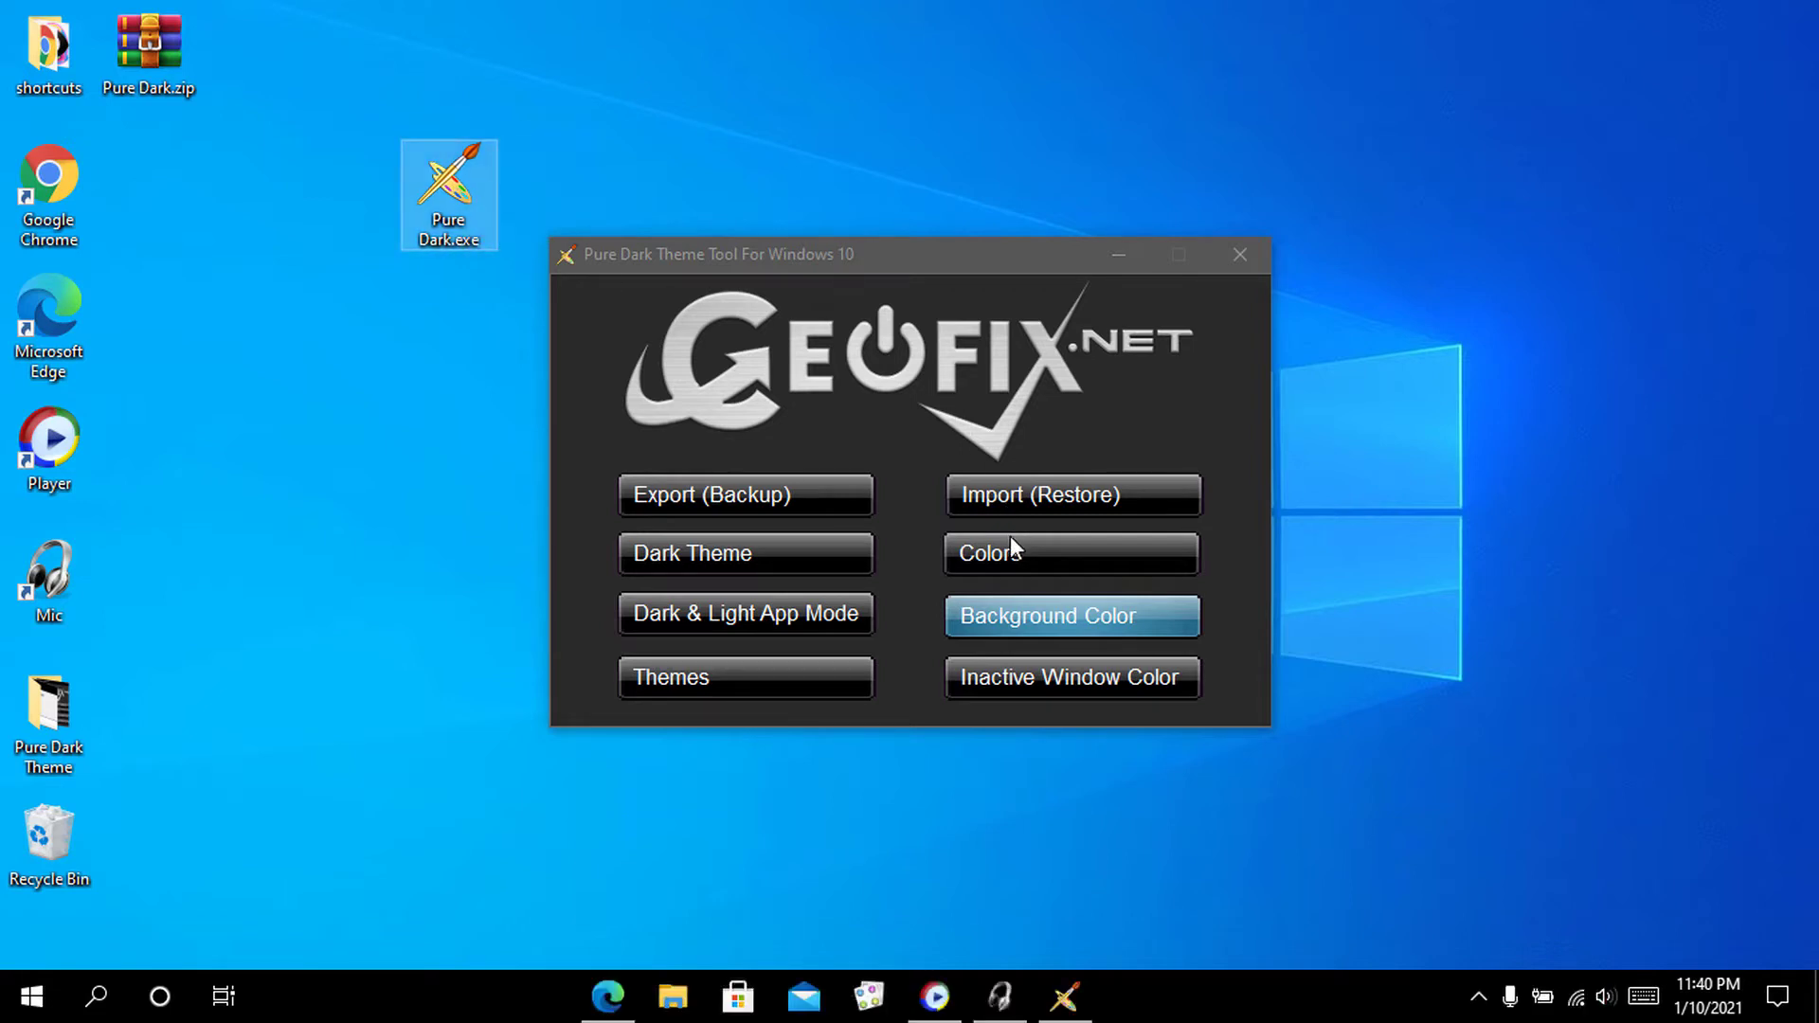
click(671, 996)
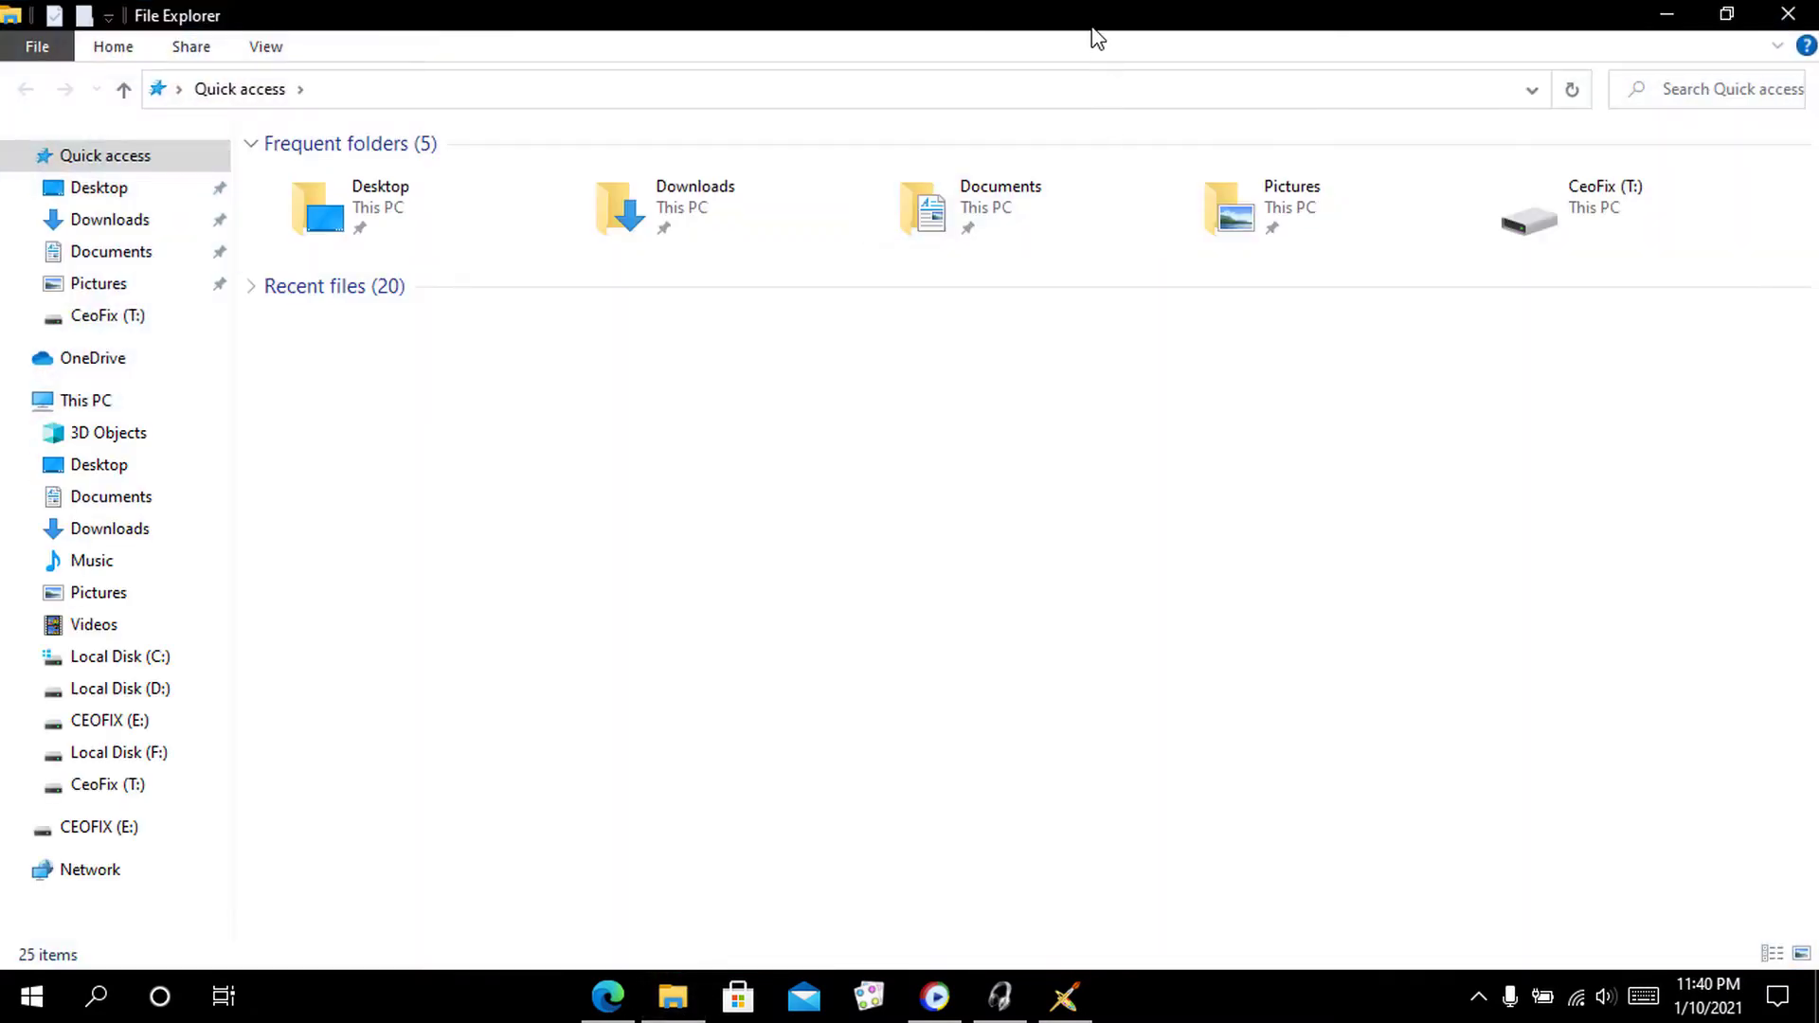
double_click(1095, 29)
mouse_move(1201, 186)
mouse_down()
mouse_move(1246, 202)
mouse_move(1406, 178)
mouse_up()
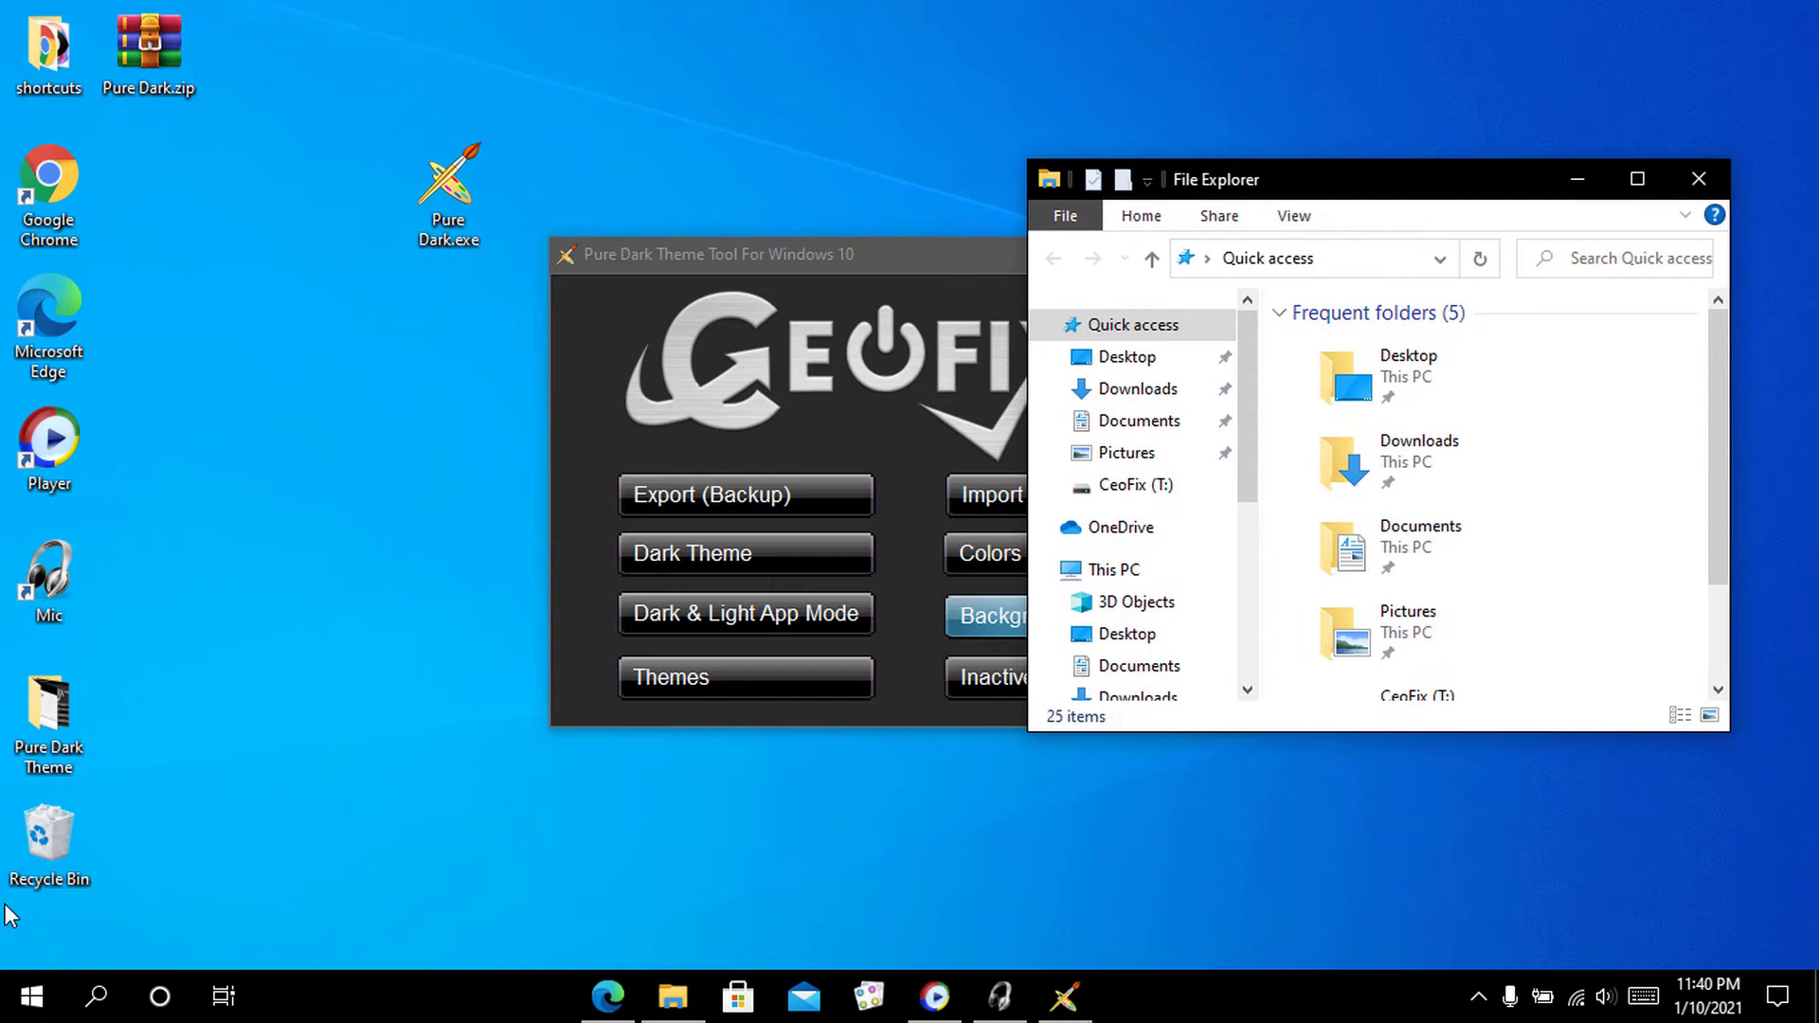
Preview the Start menu and notification panel, then close them.
click(33, 996)
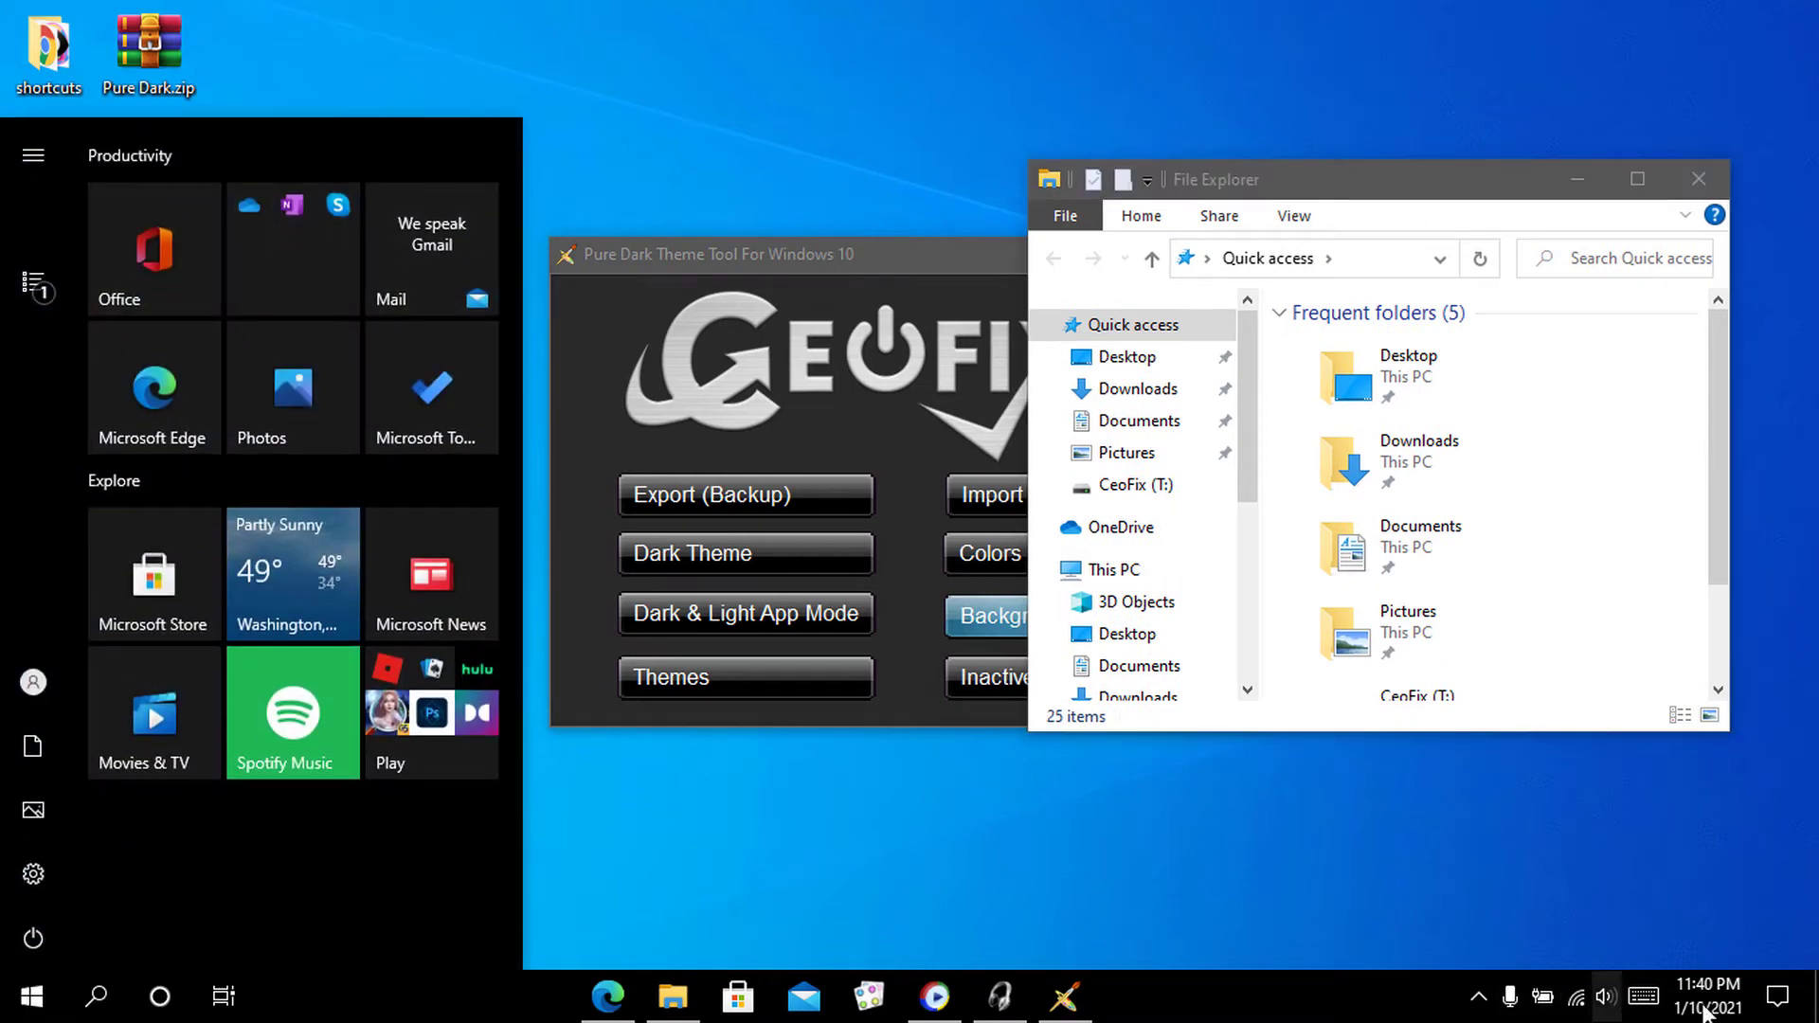
click(1774, 1000)
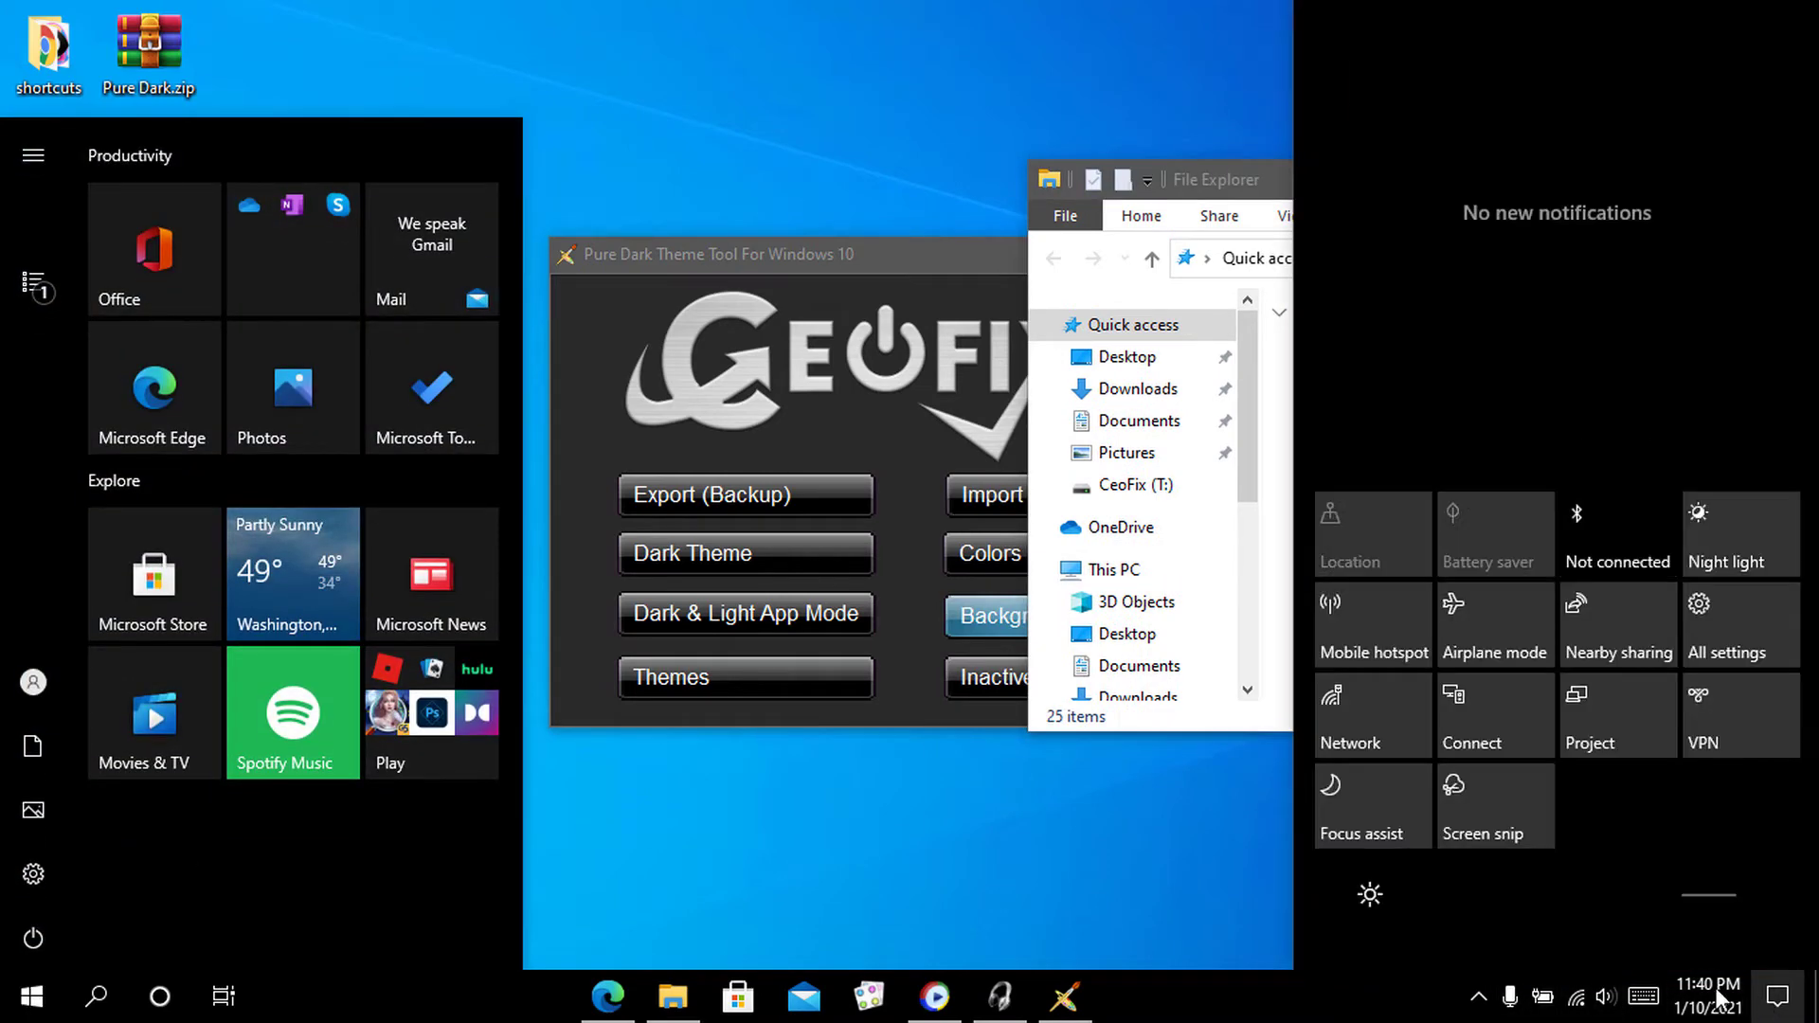
click(1103, 875)
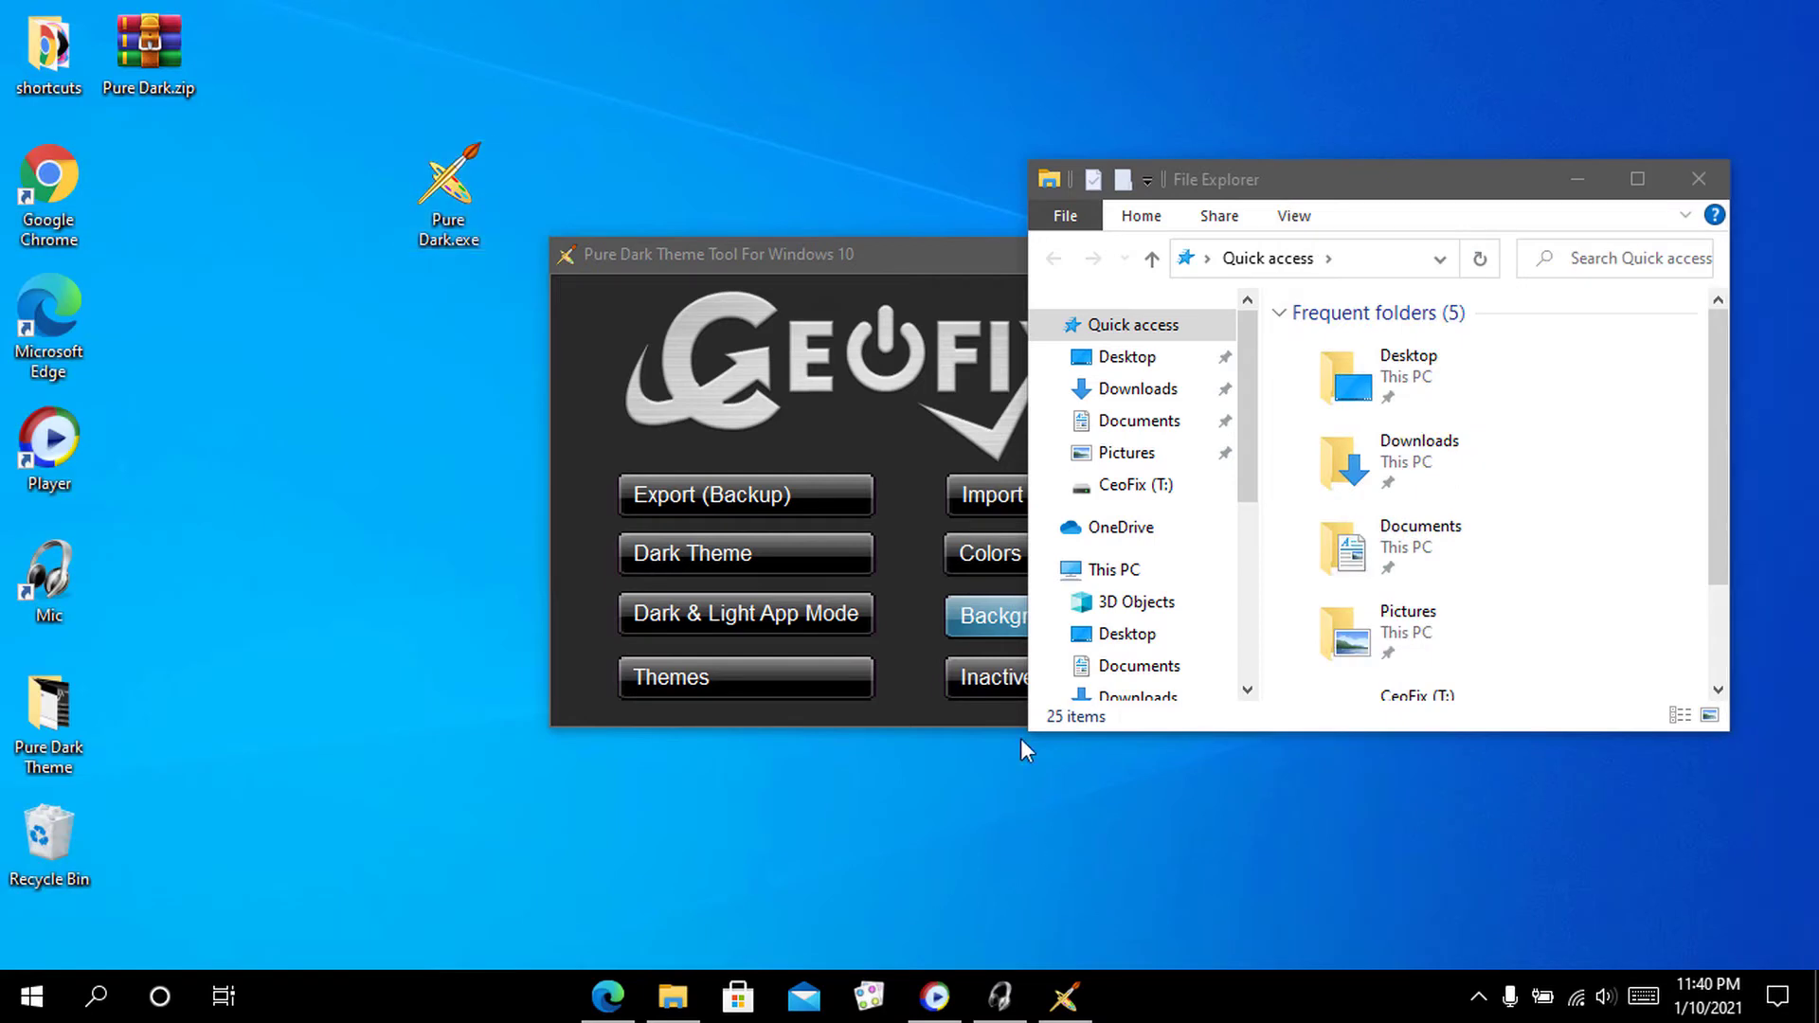
Switch Windows apps to dark mode with Dark & Light App Mode and move the tool left.
click(697, 625)
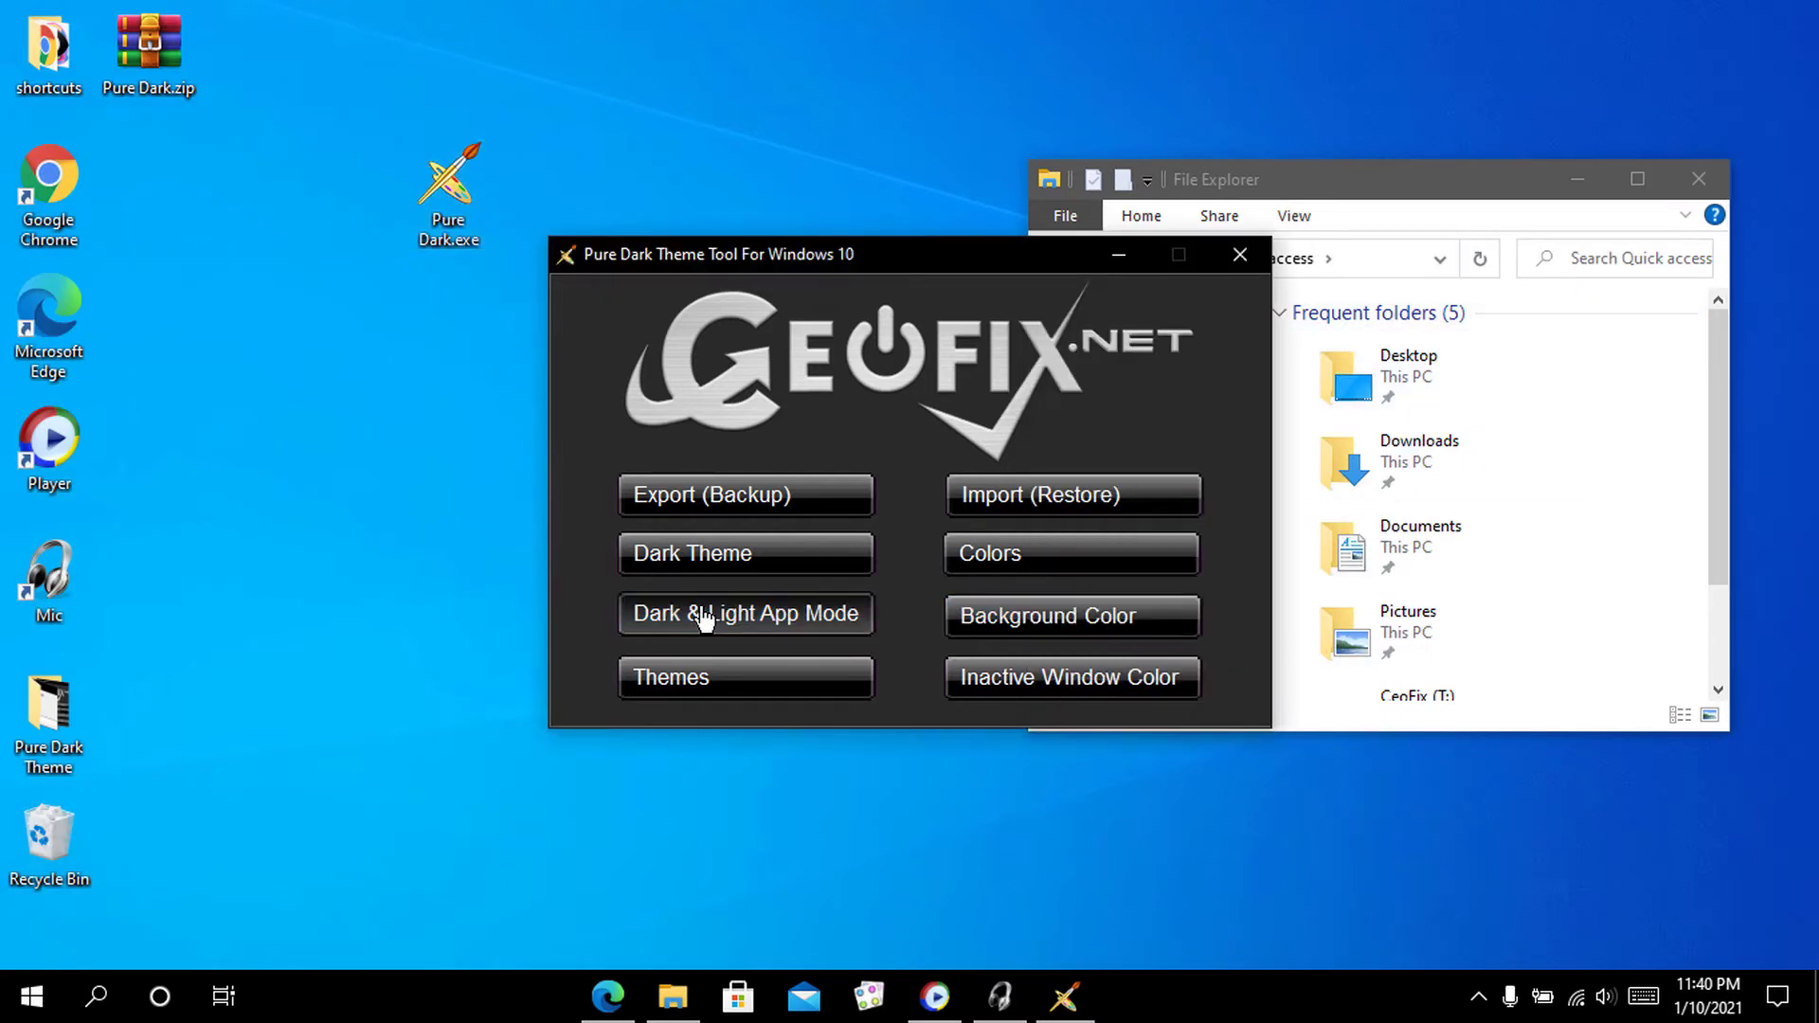
click(701, 618)
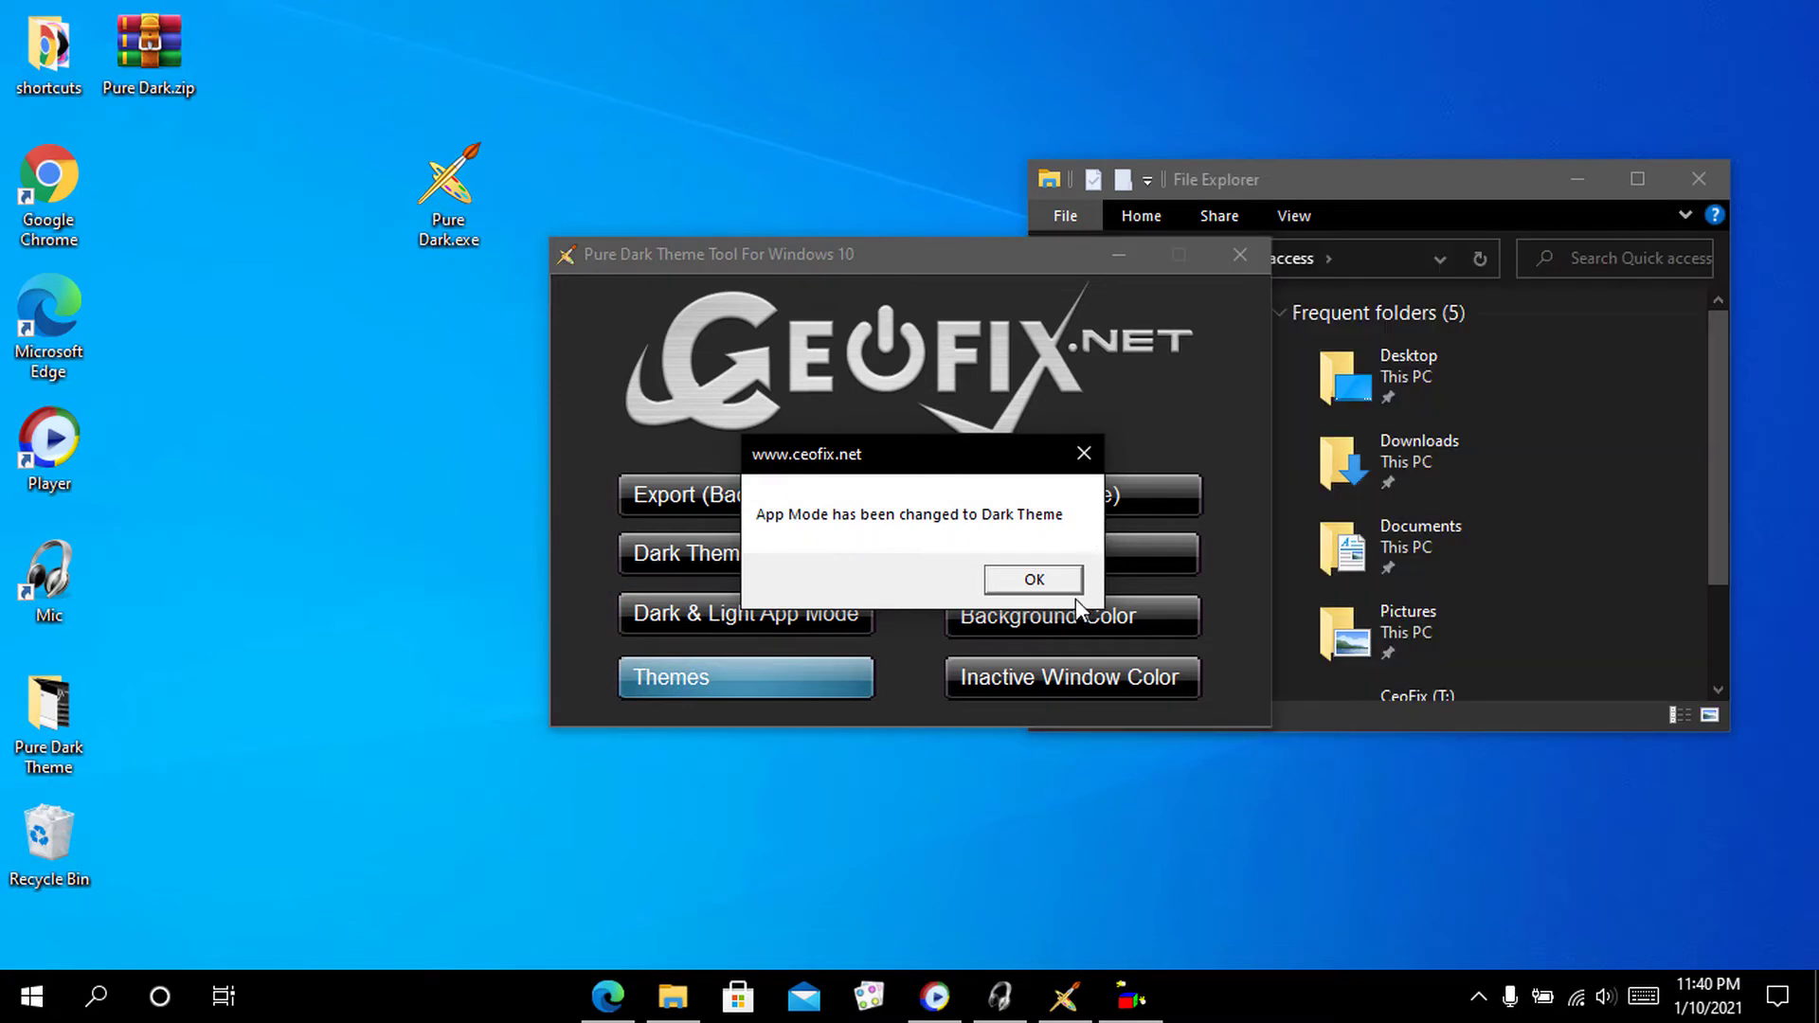
click(1034, 580)
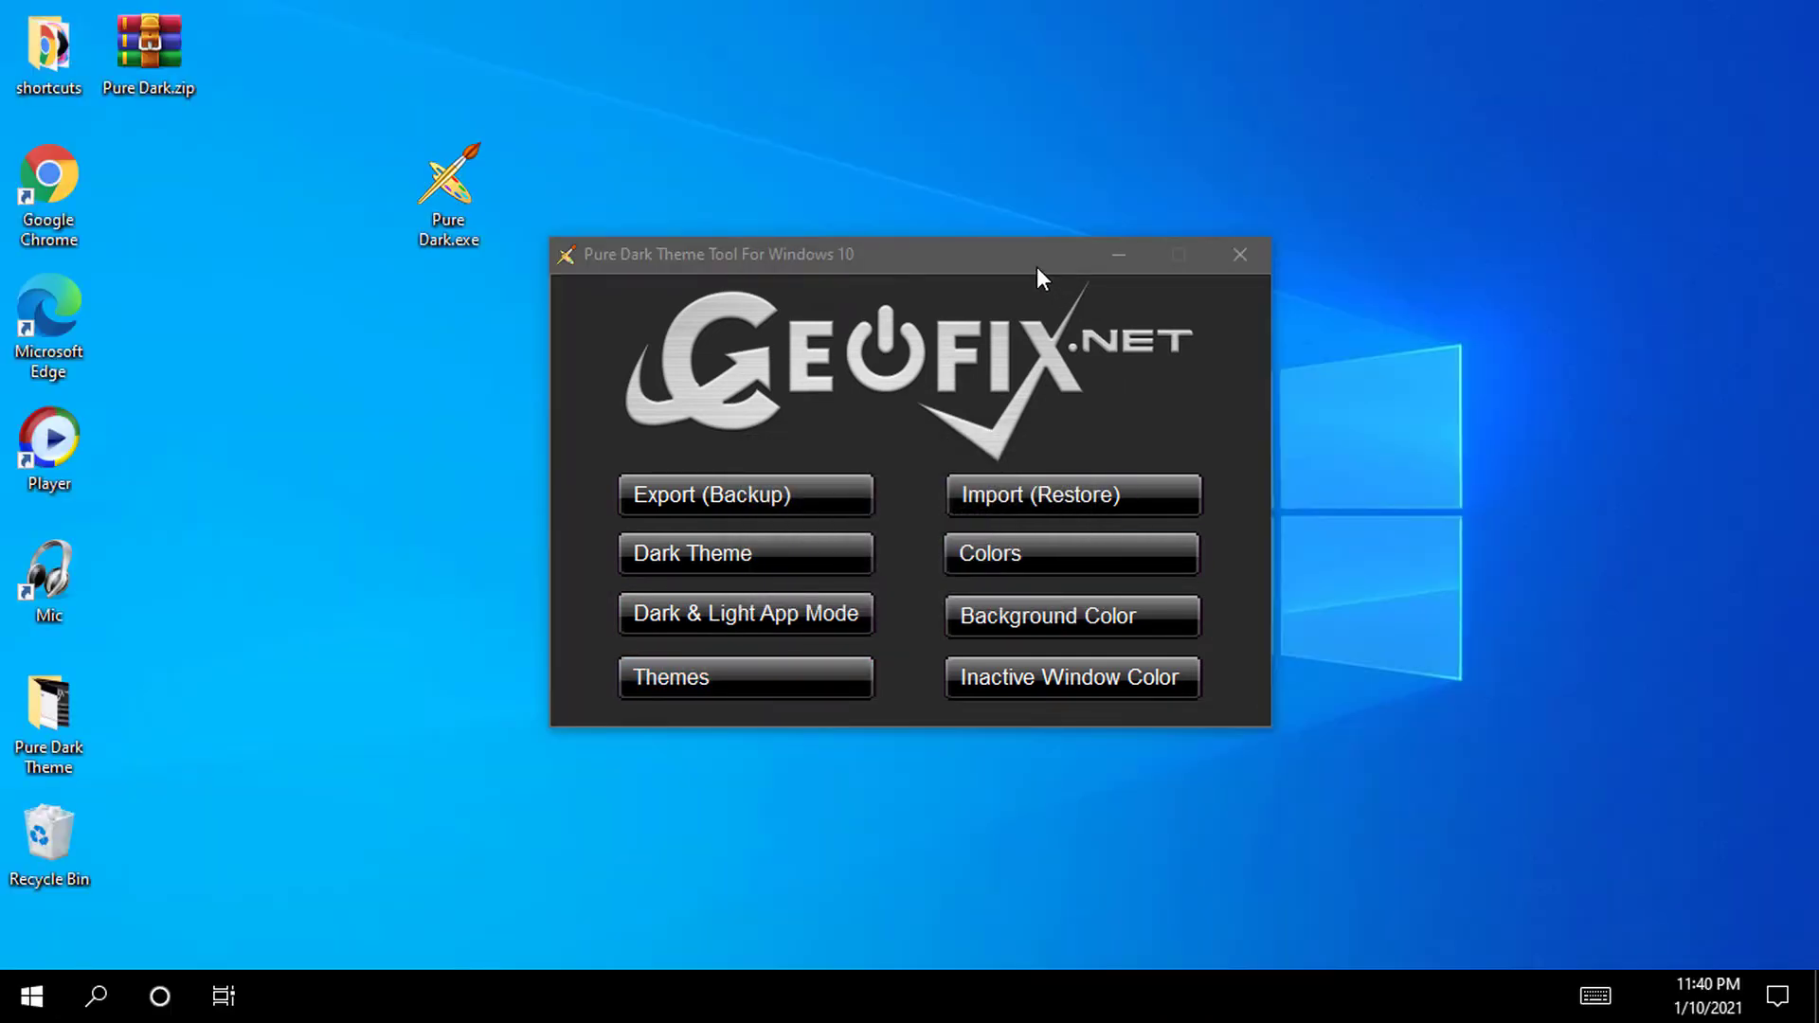
drag(1030, 278, 796, 318)
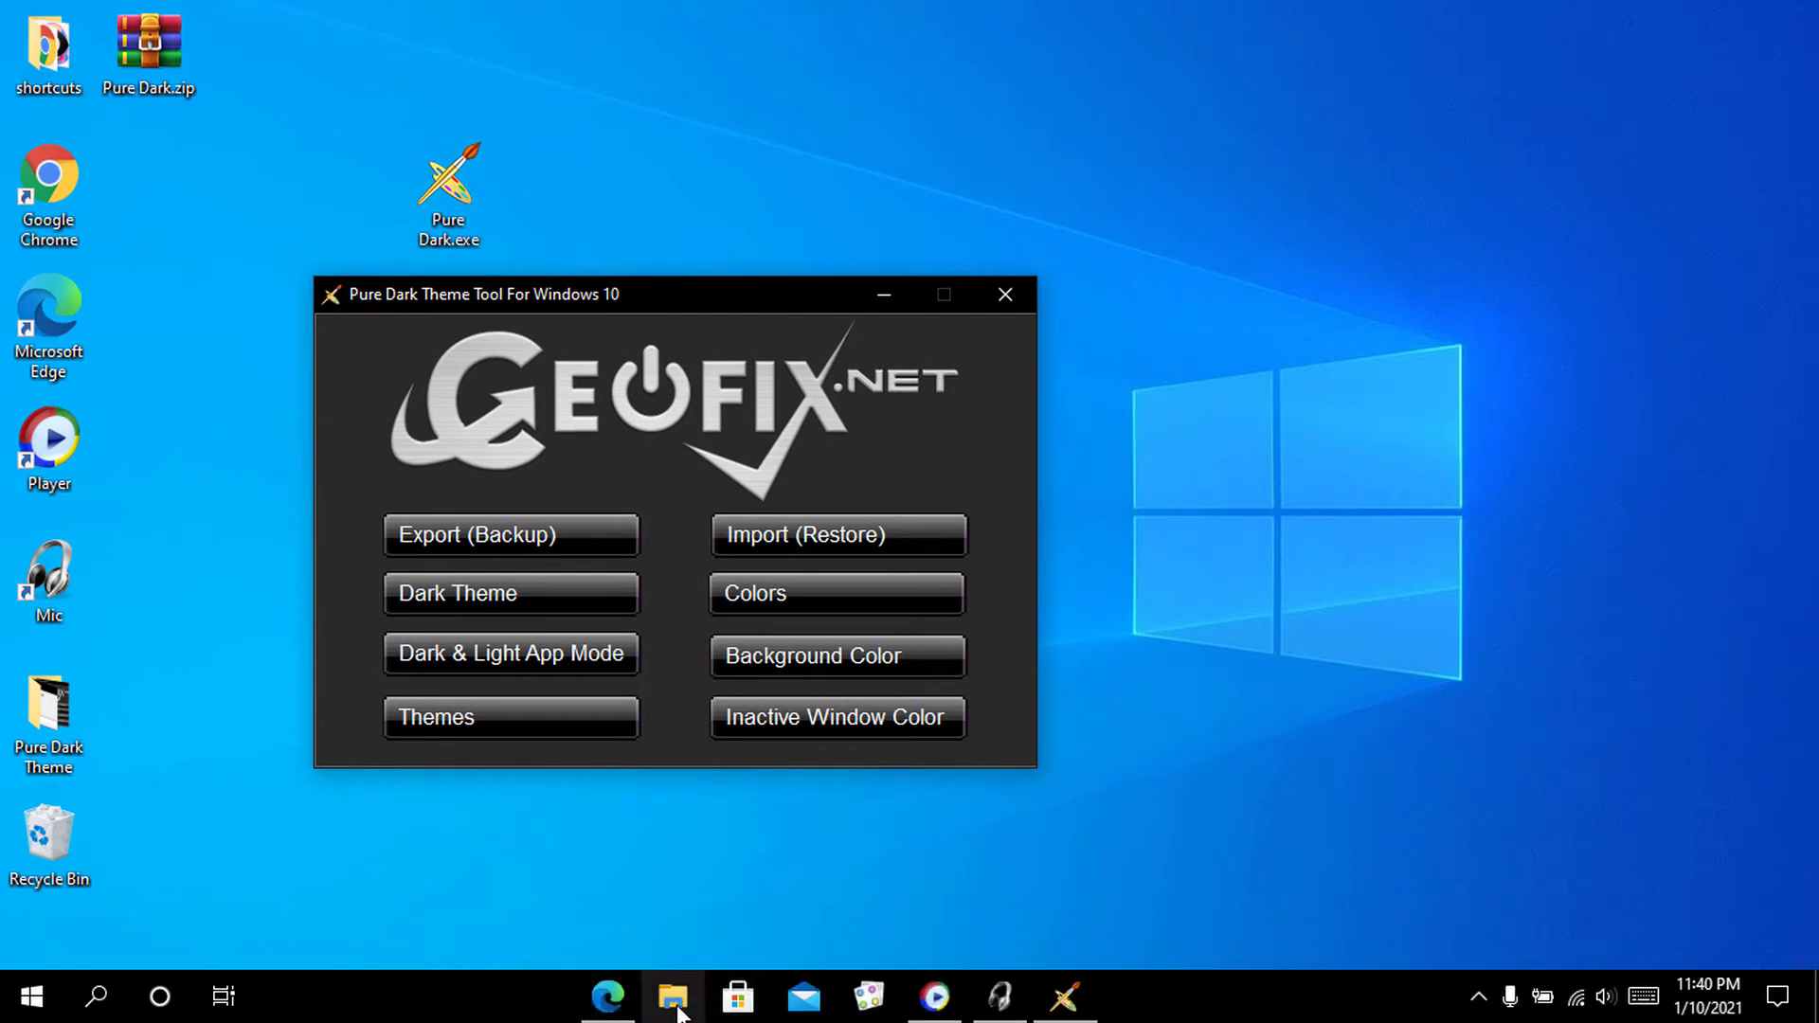
Reopen File Explorer in dark mode and check the Start menu and notification panel.
click(673, 998)
click(677, 1006)
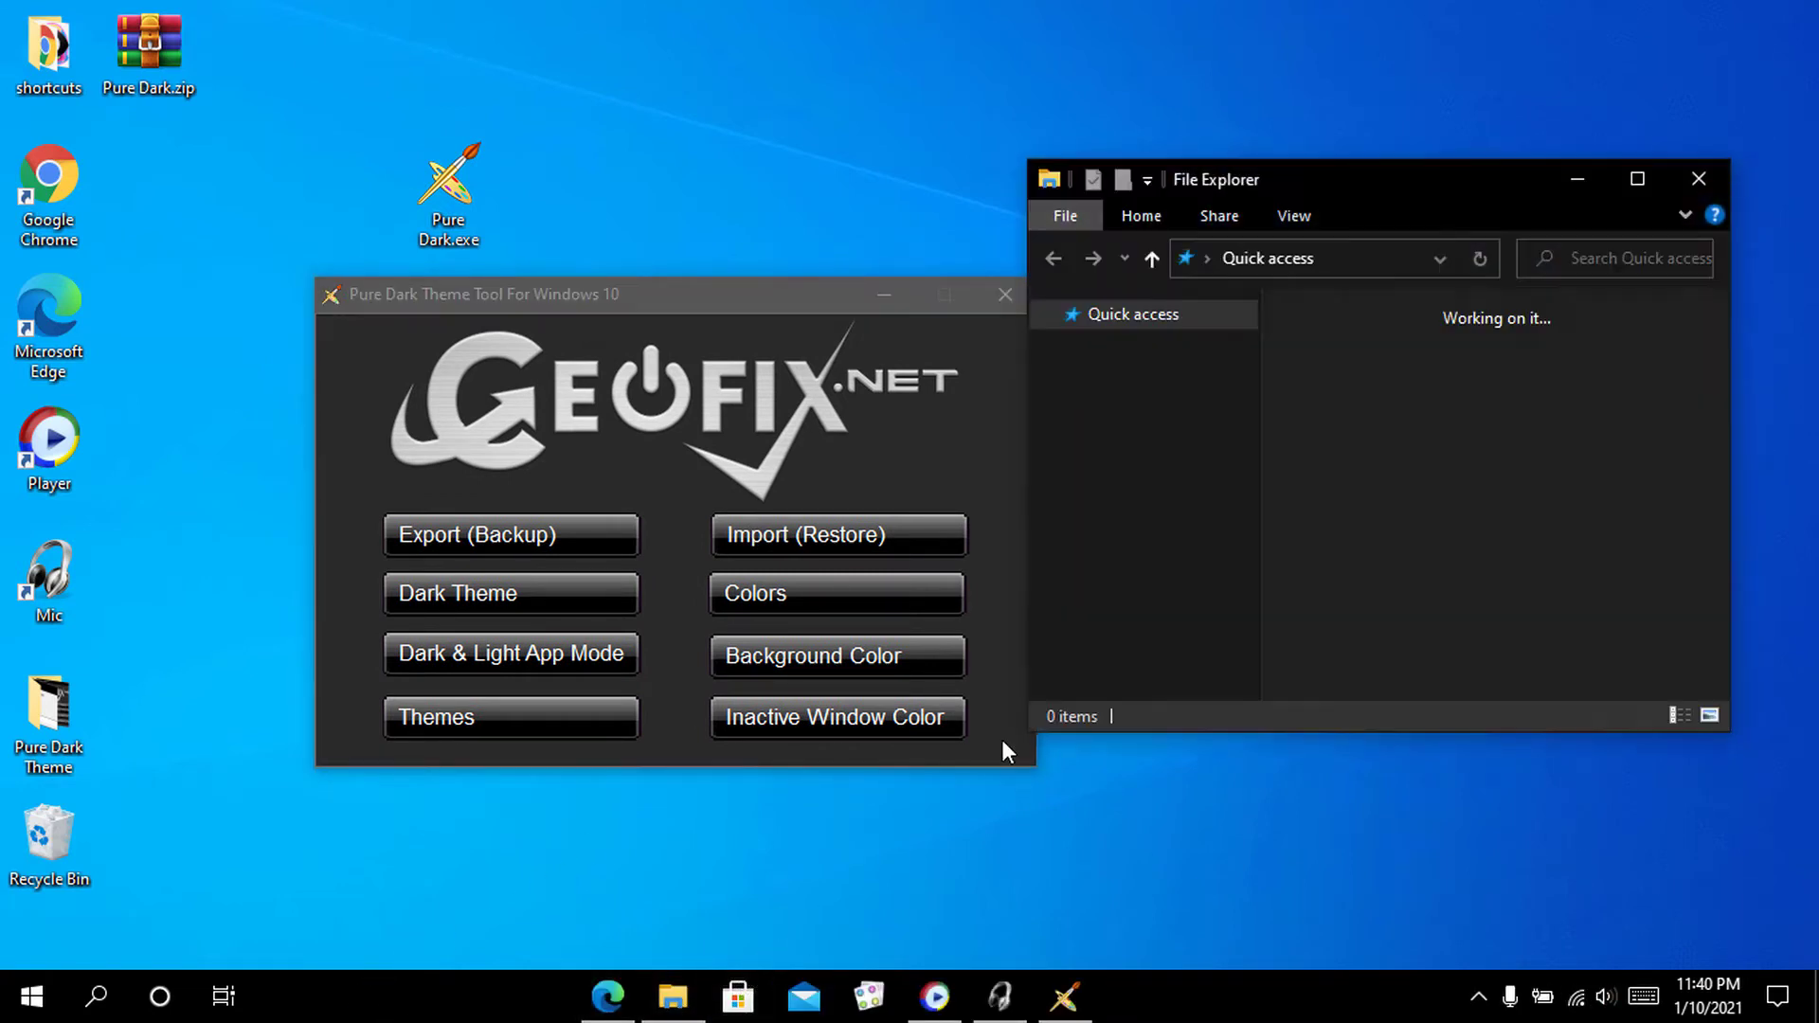
drag(1329, 181, 1353, 172)
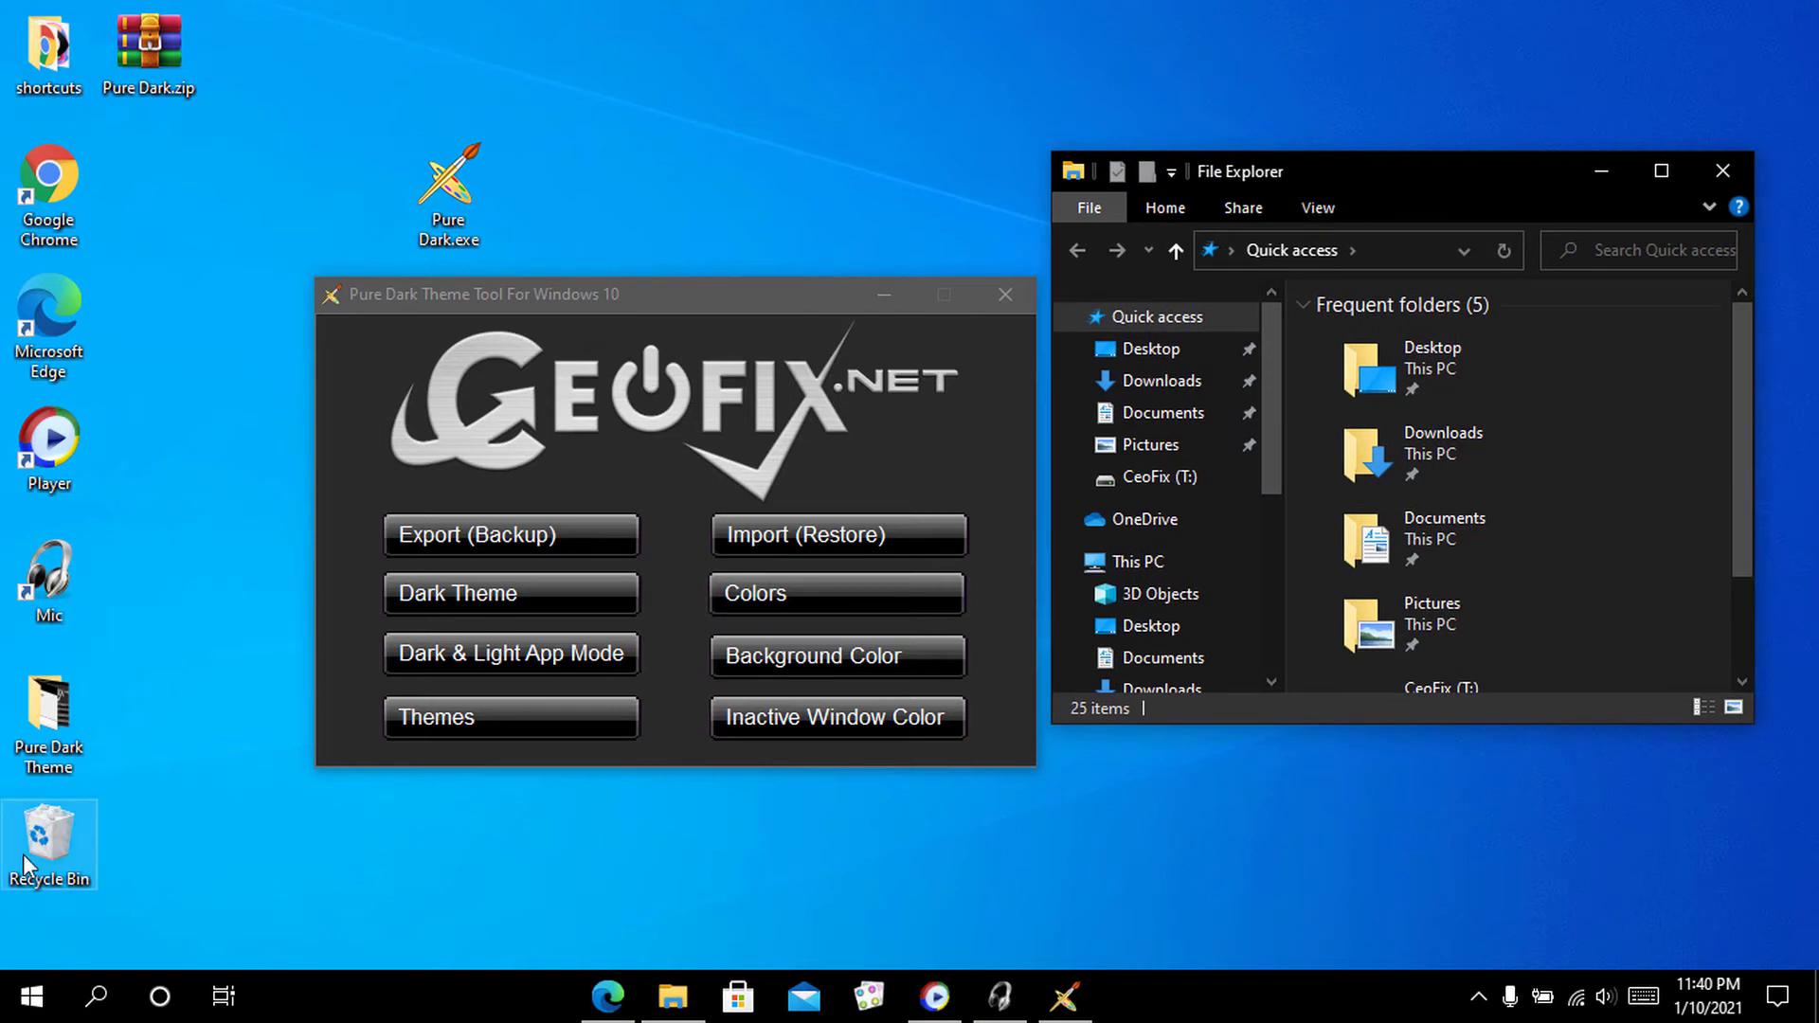
click(31, 997)
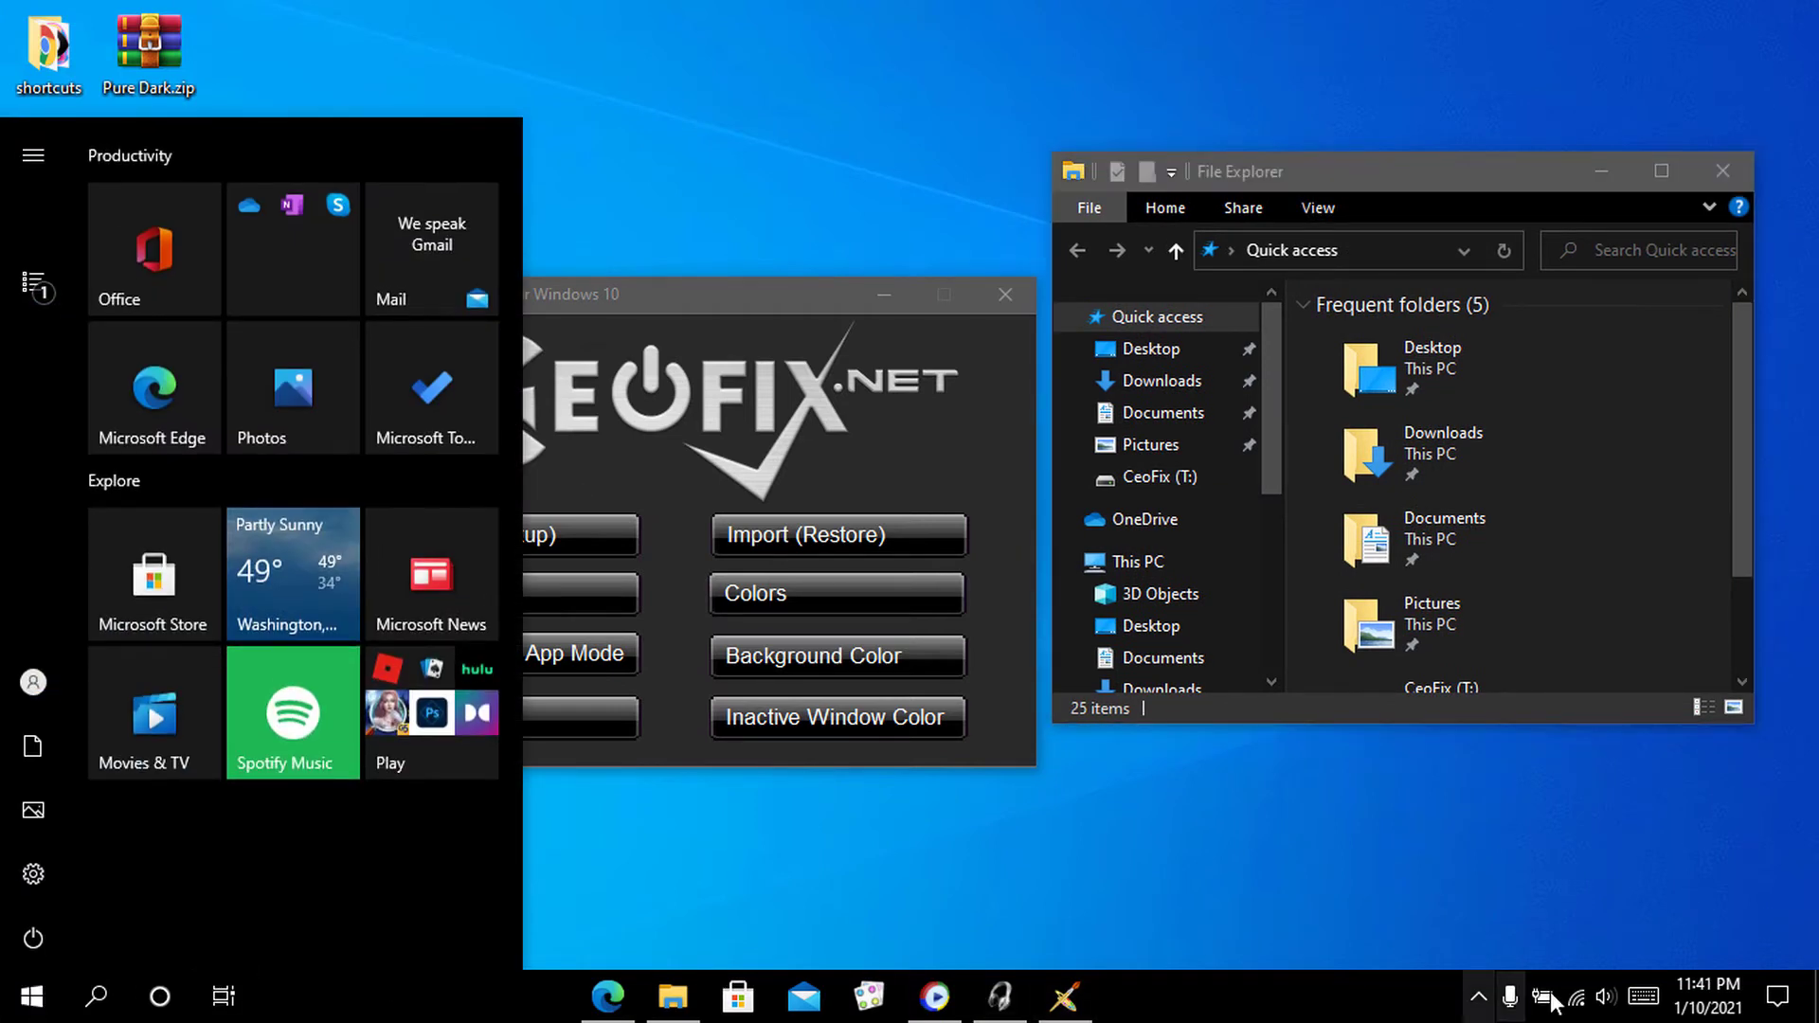
click(1772, 995)
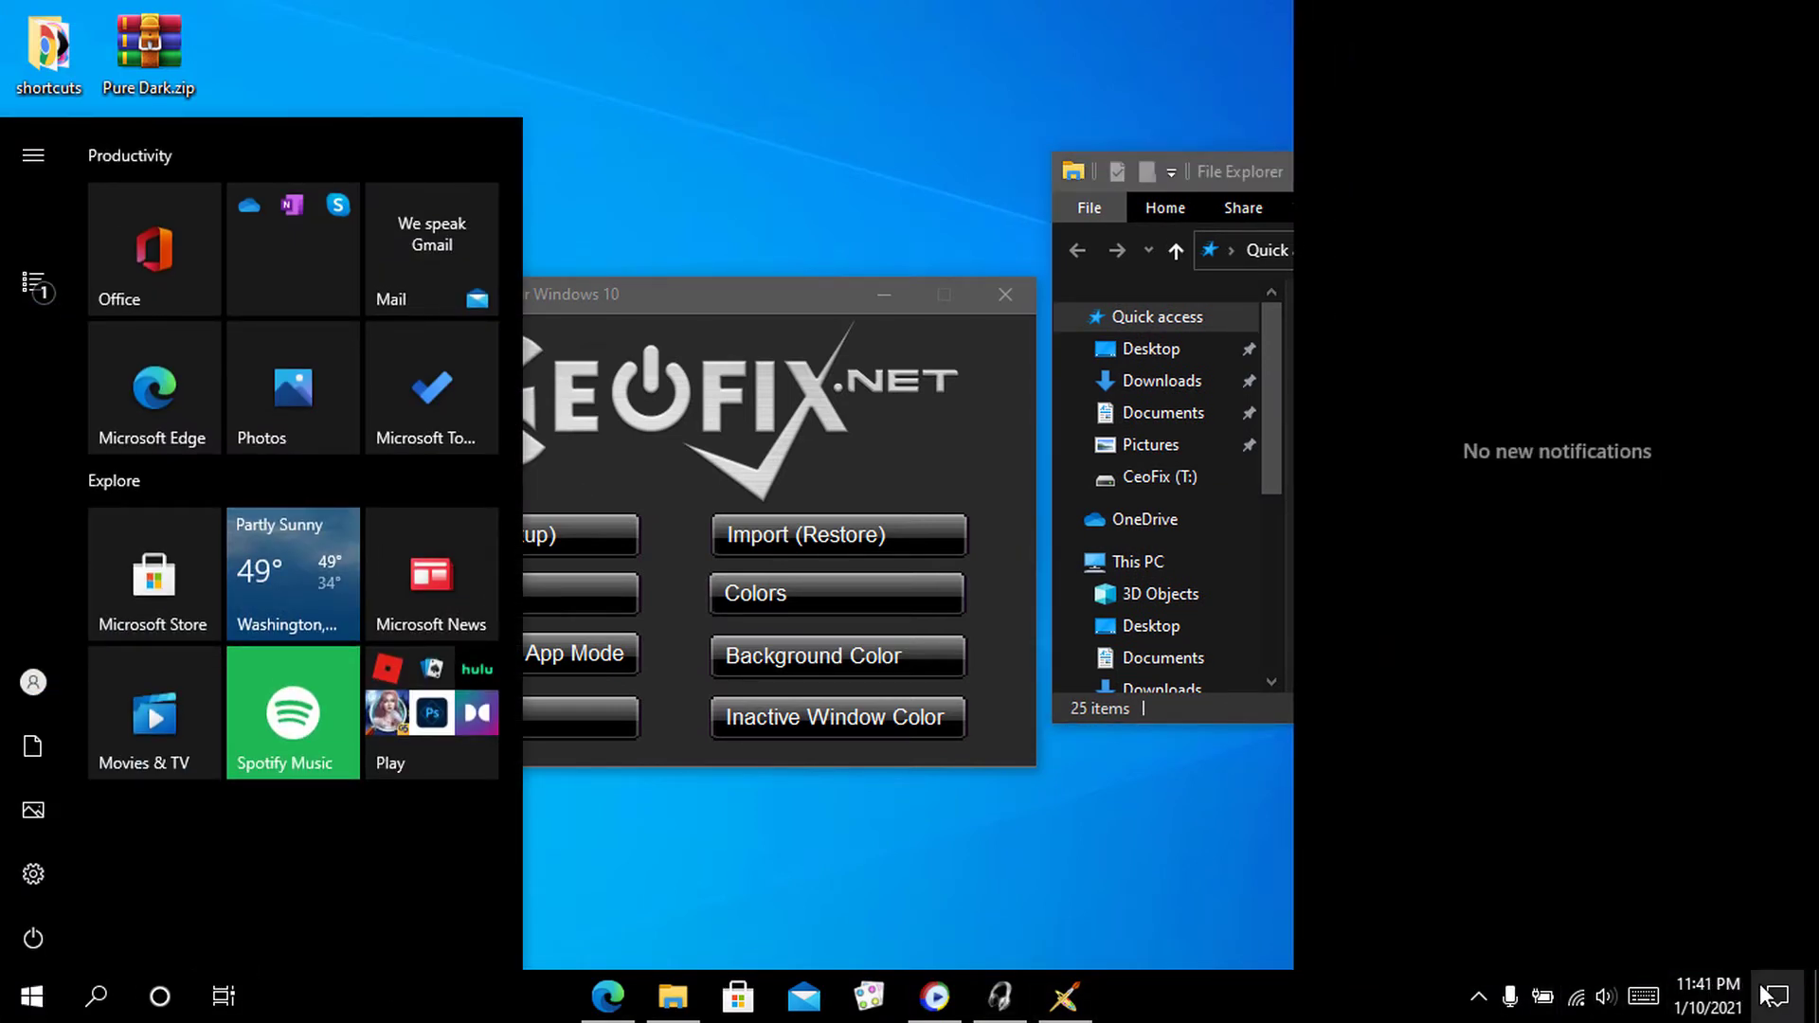
click(760, 874)
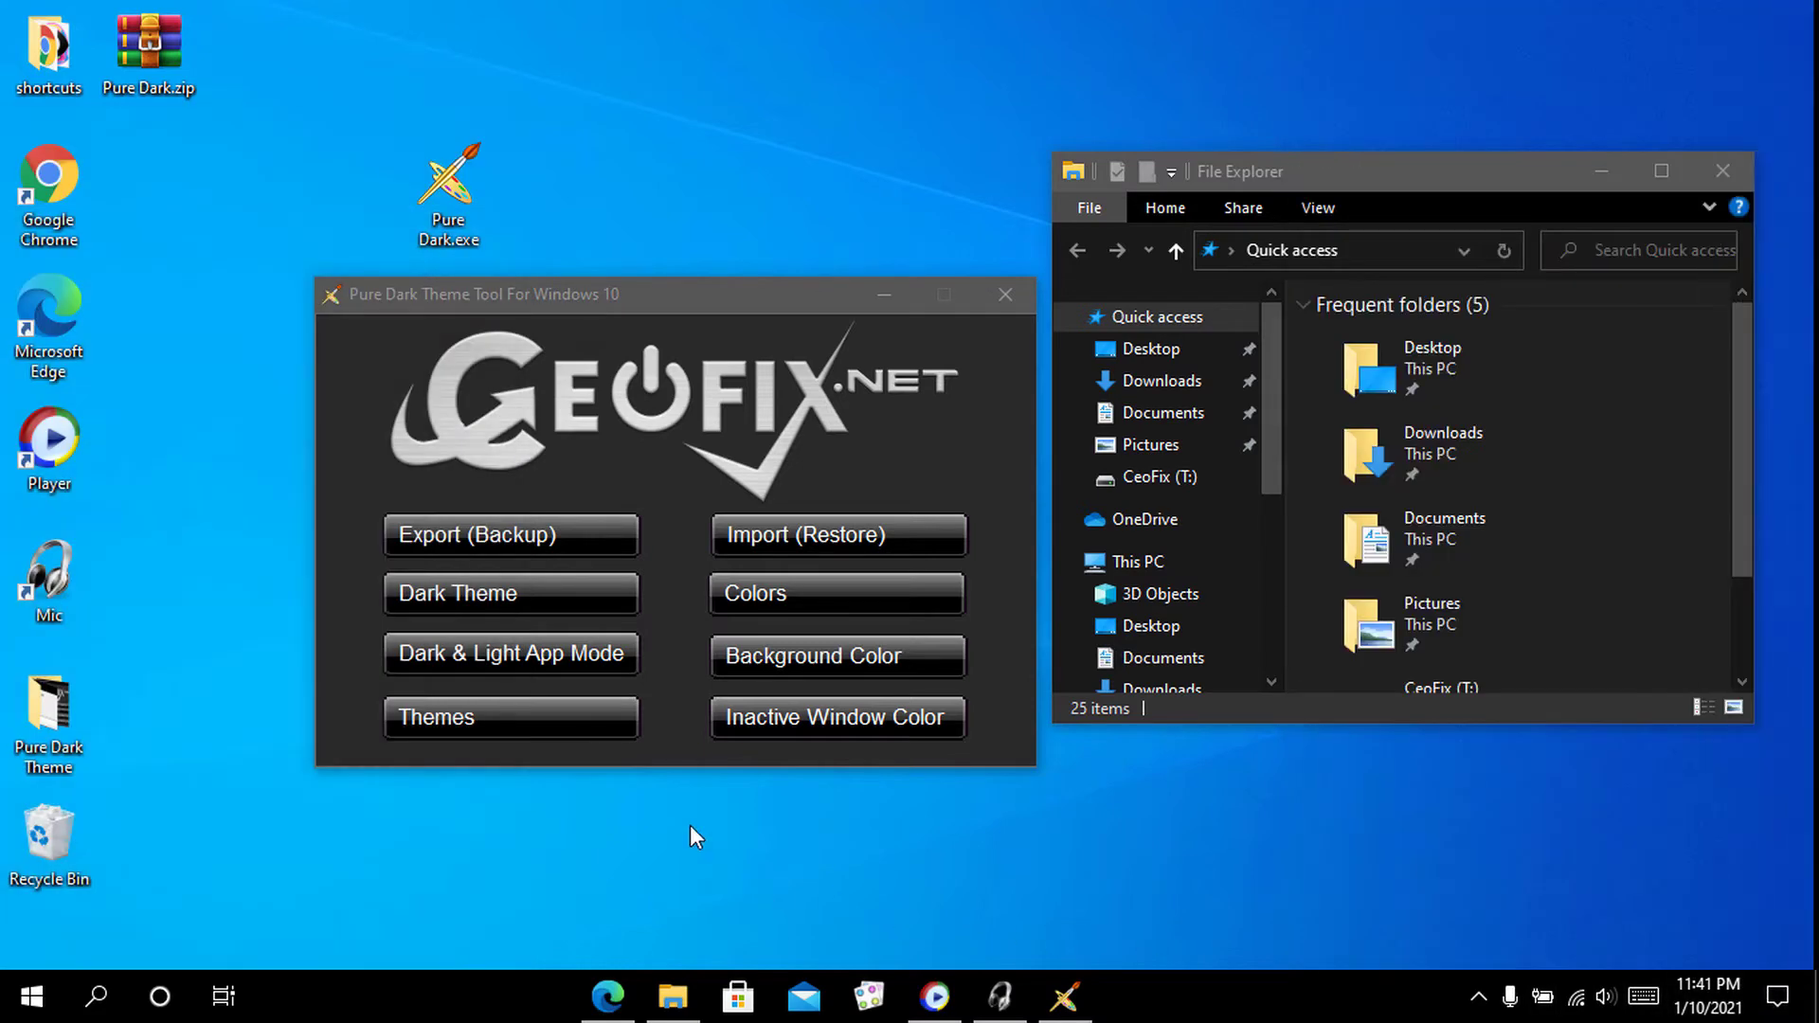
click(456, 729)
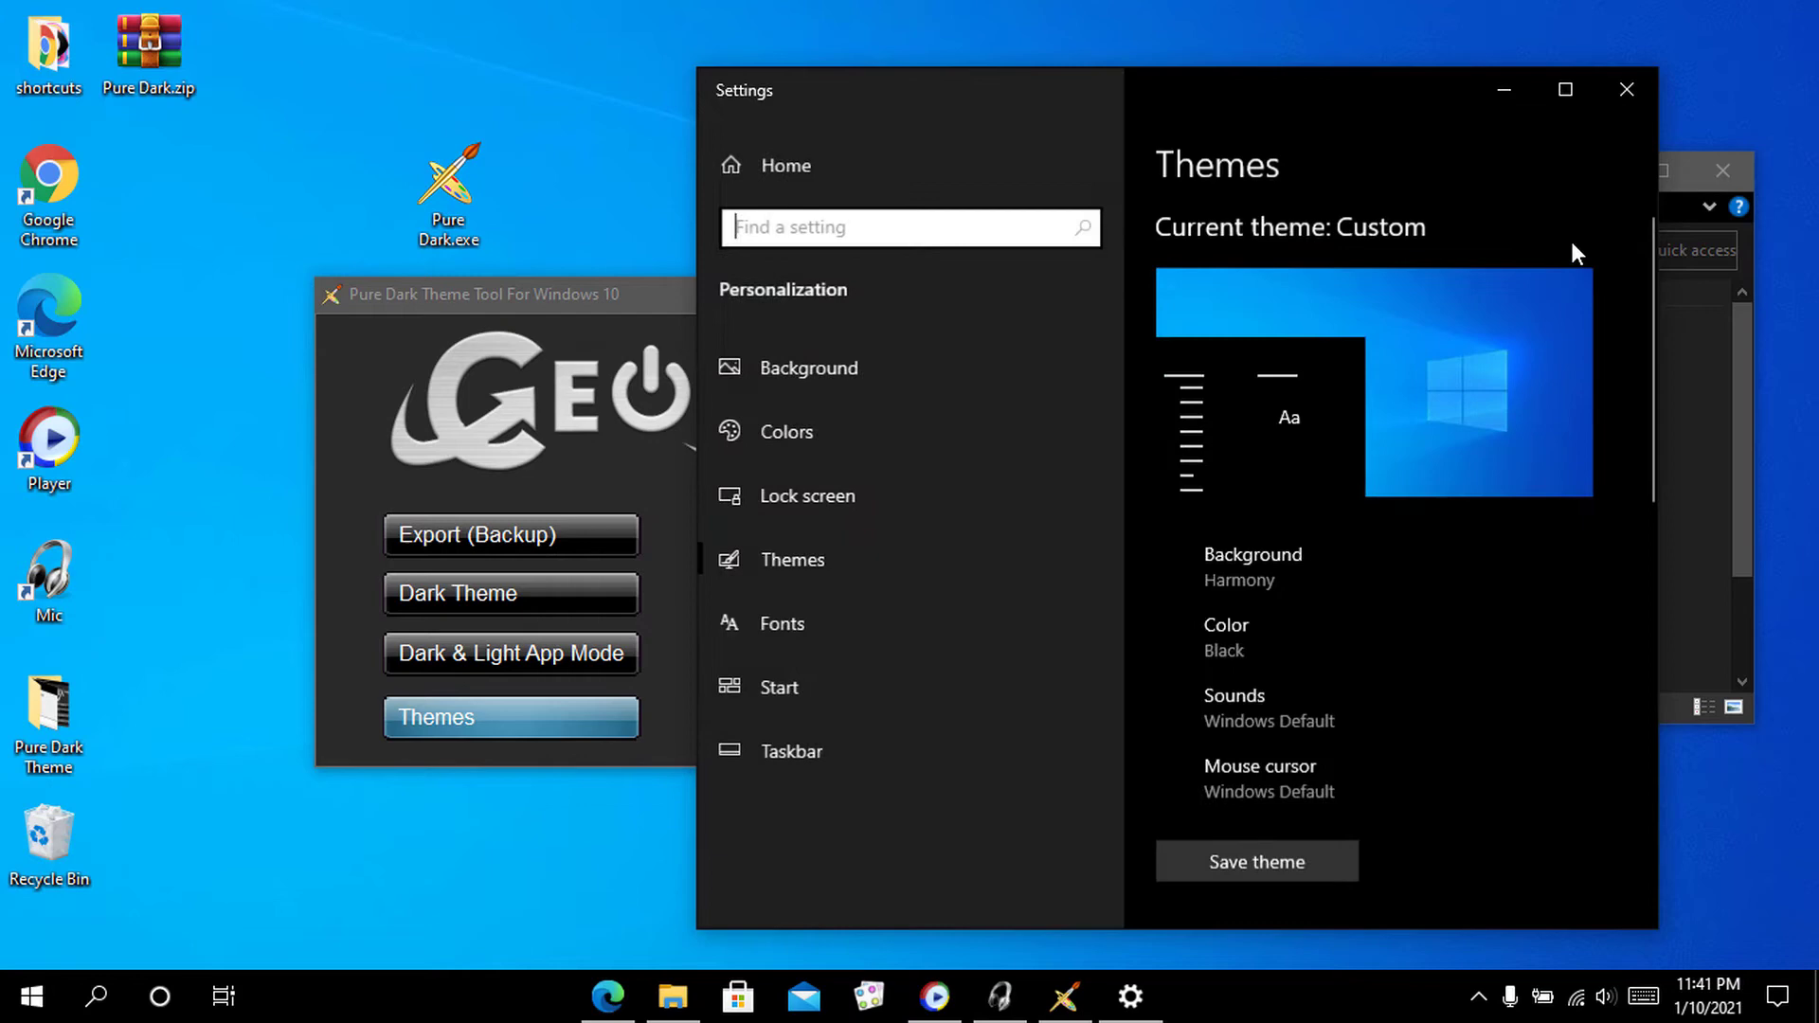
click(1626, 89)
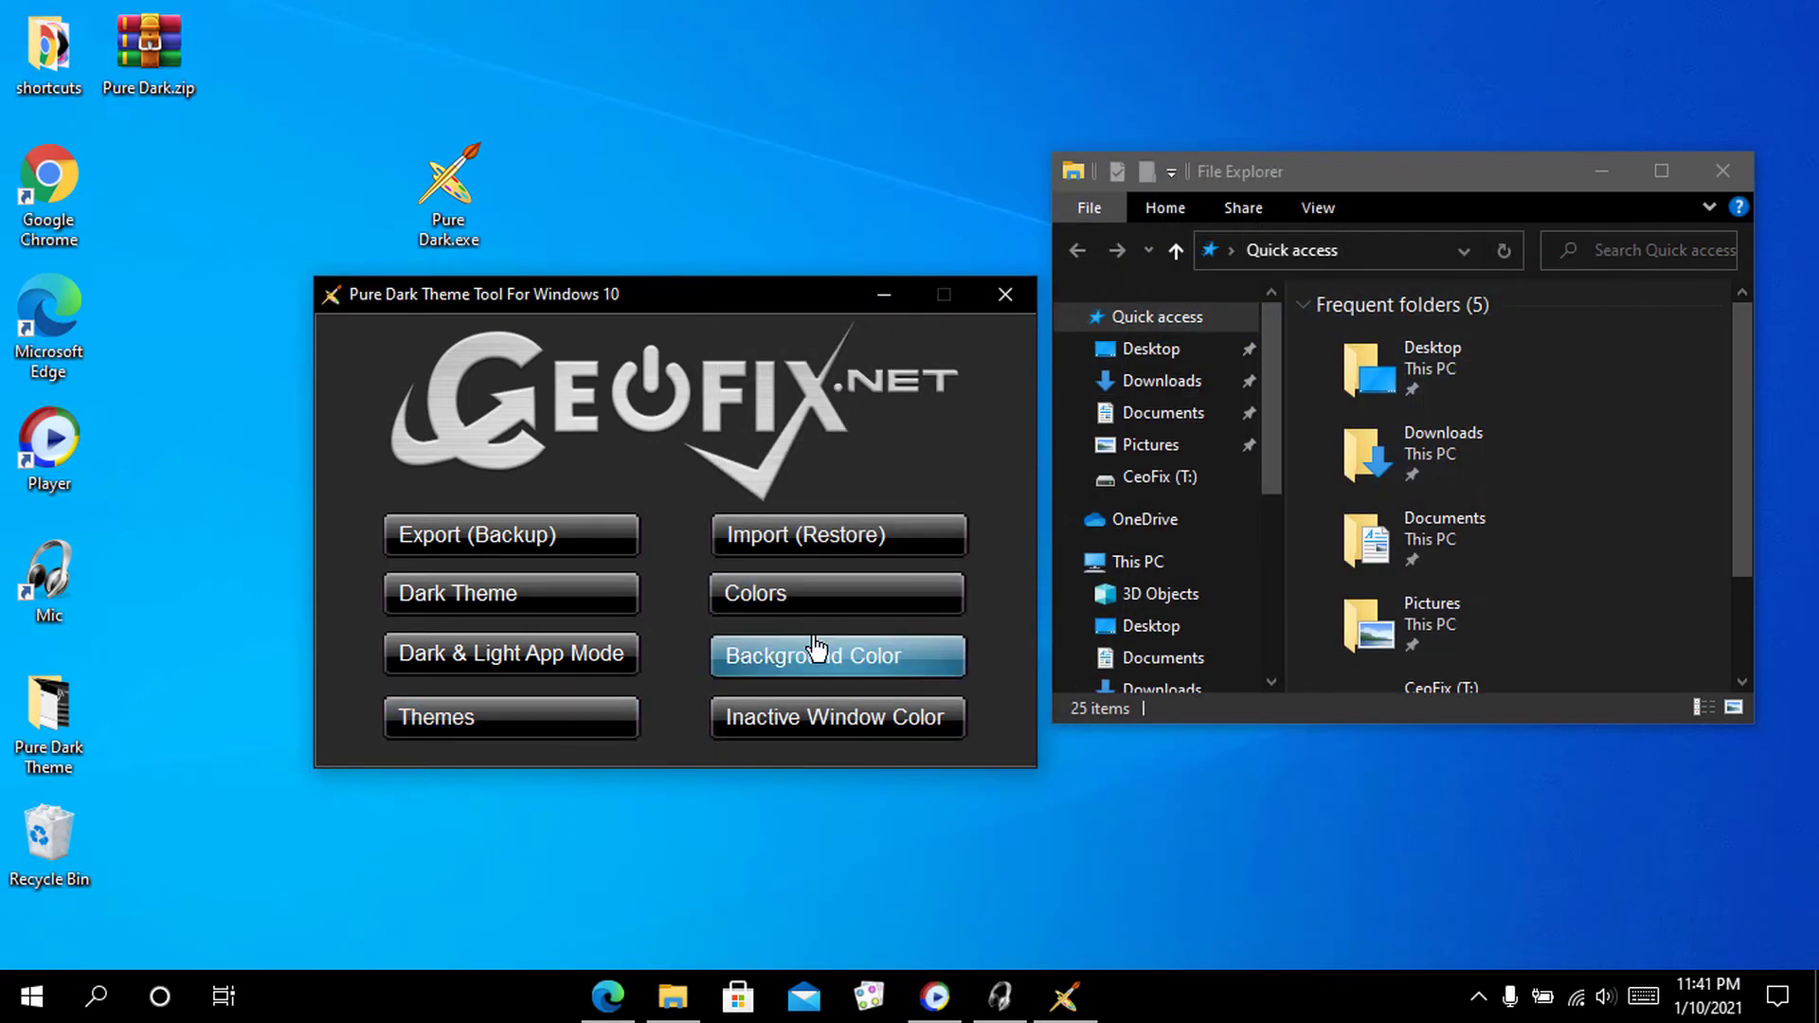
click(817, 594)
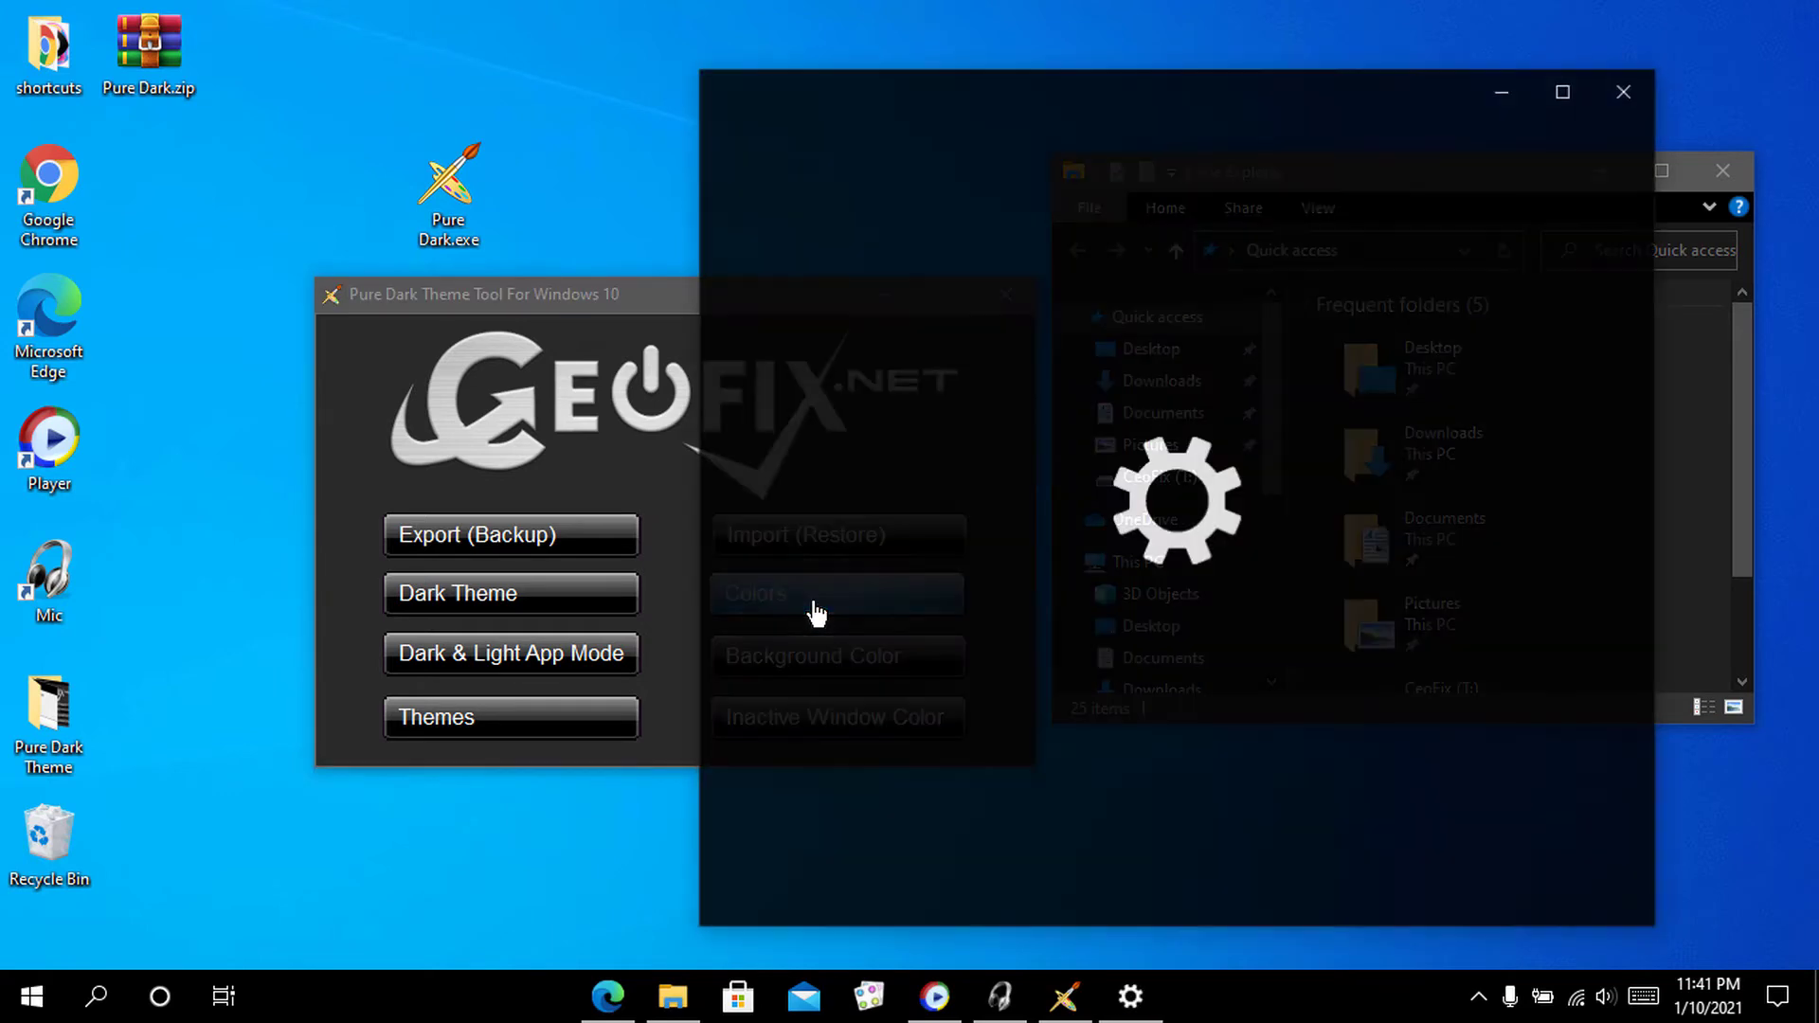
scroll(1467, 559, down, 3)
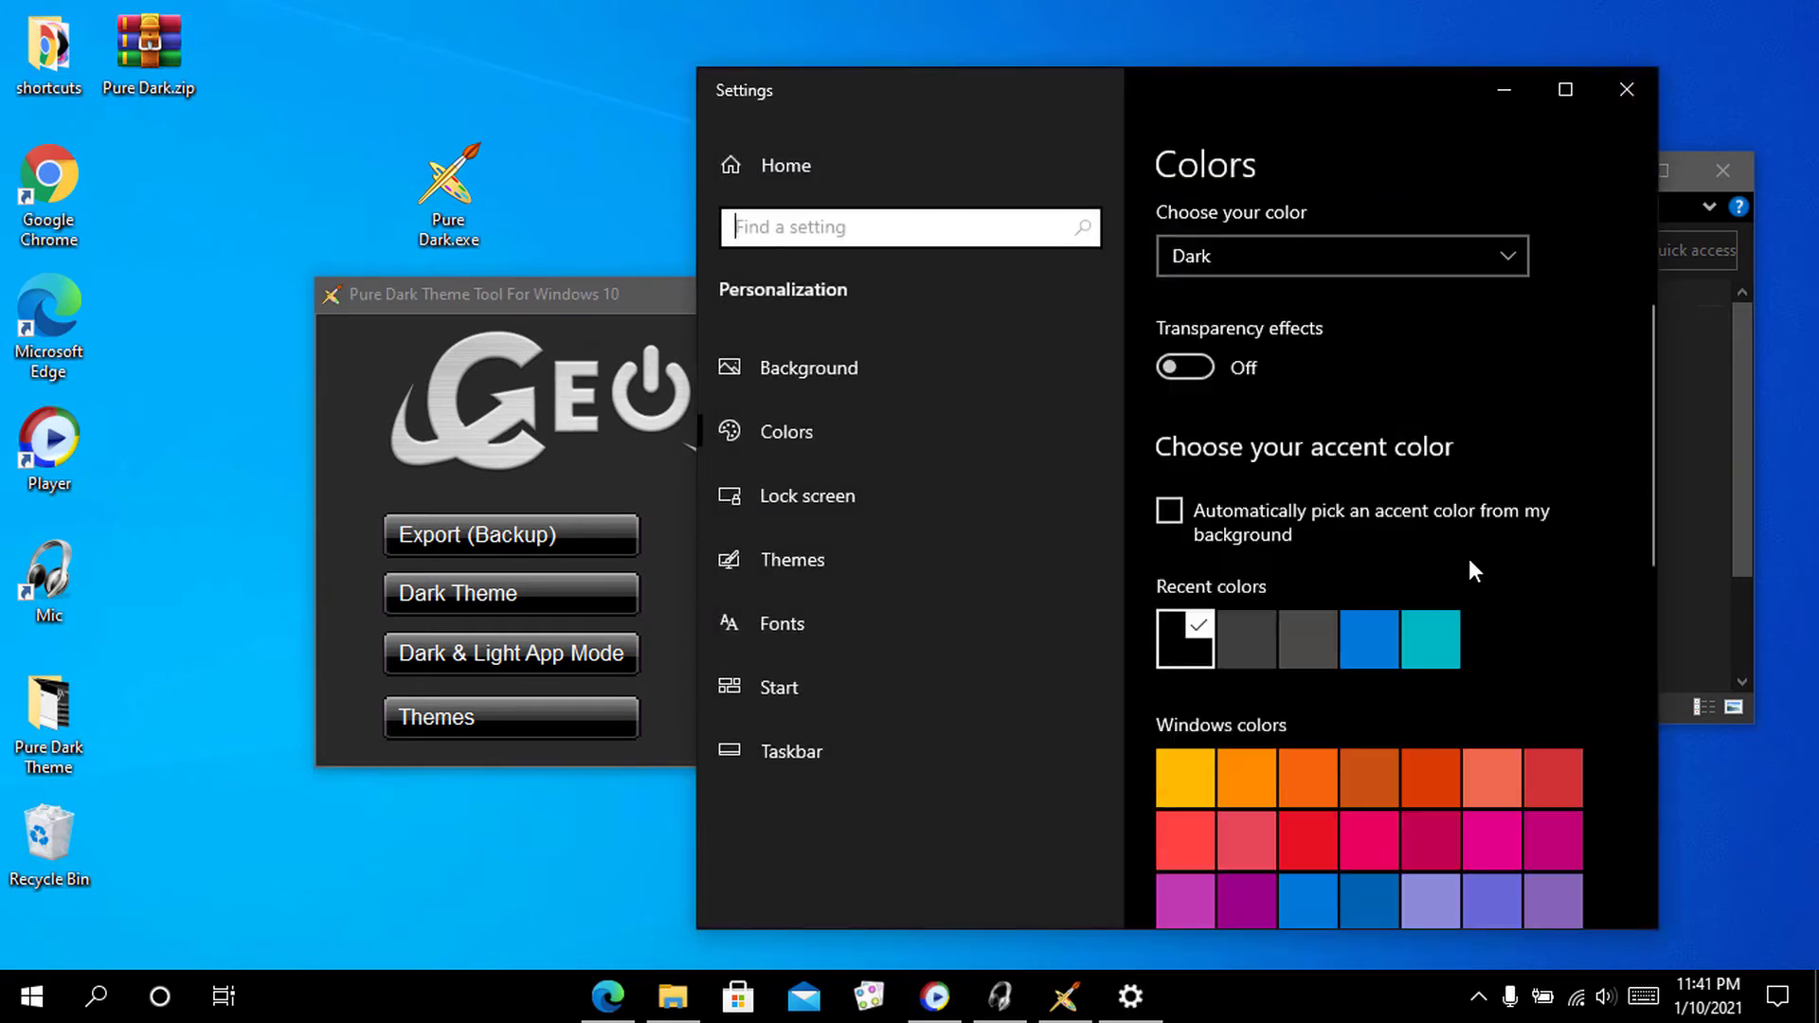
scroll(1468, 558, down, 3)
scroll(1468, 559, down, 3)
scroll(1364, 612, up, 3)
scroll(1278, 597, up, 1)
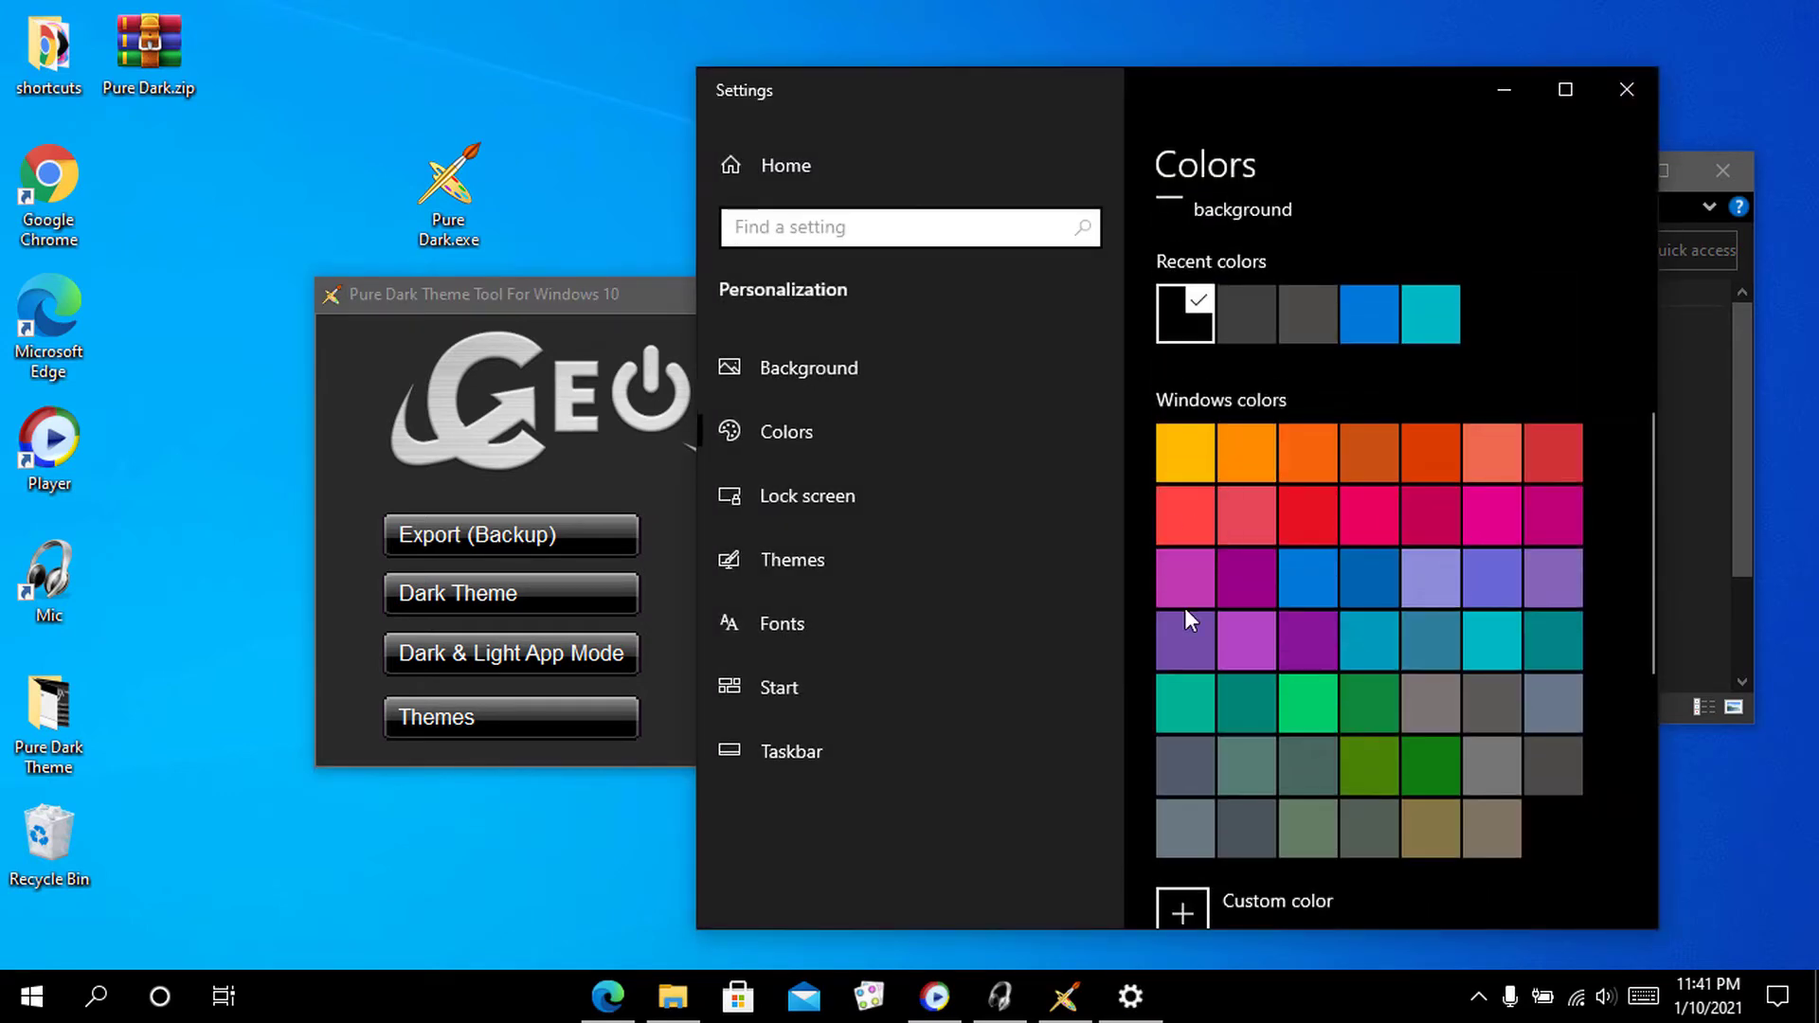
click(1624, 95)
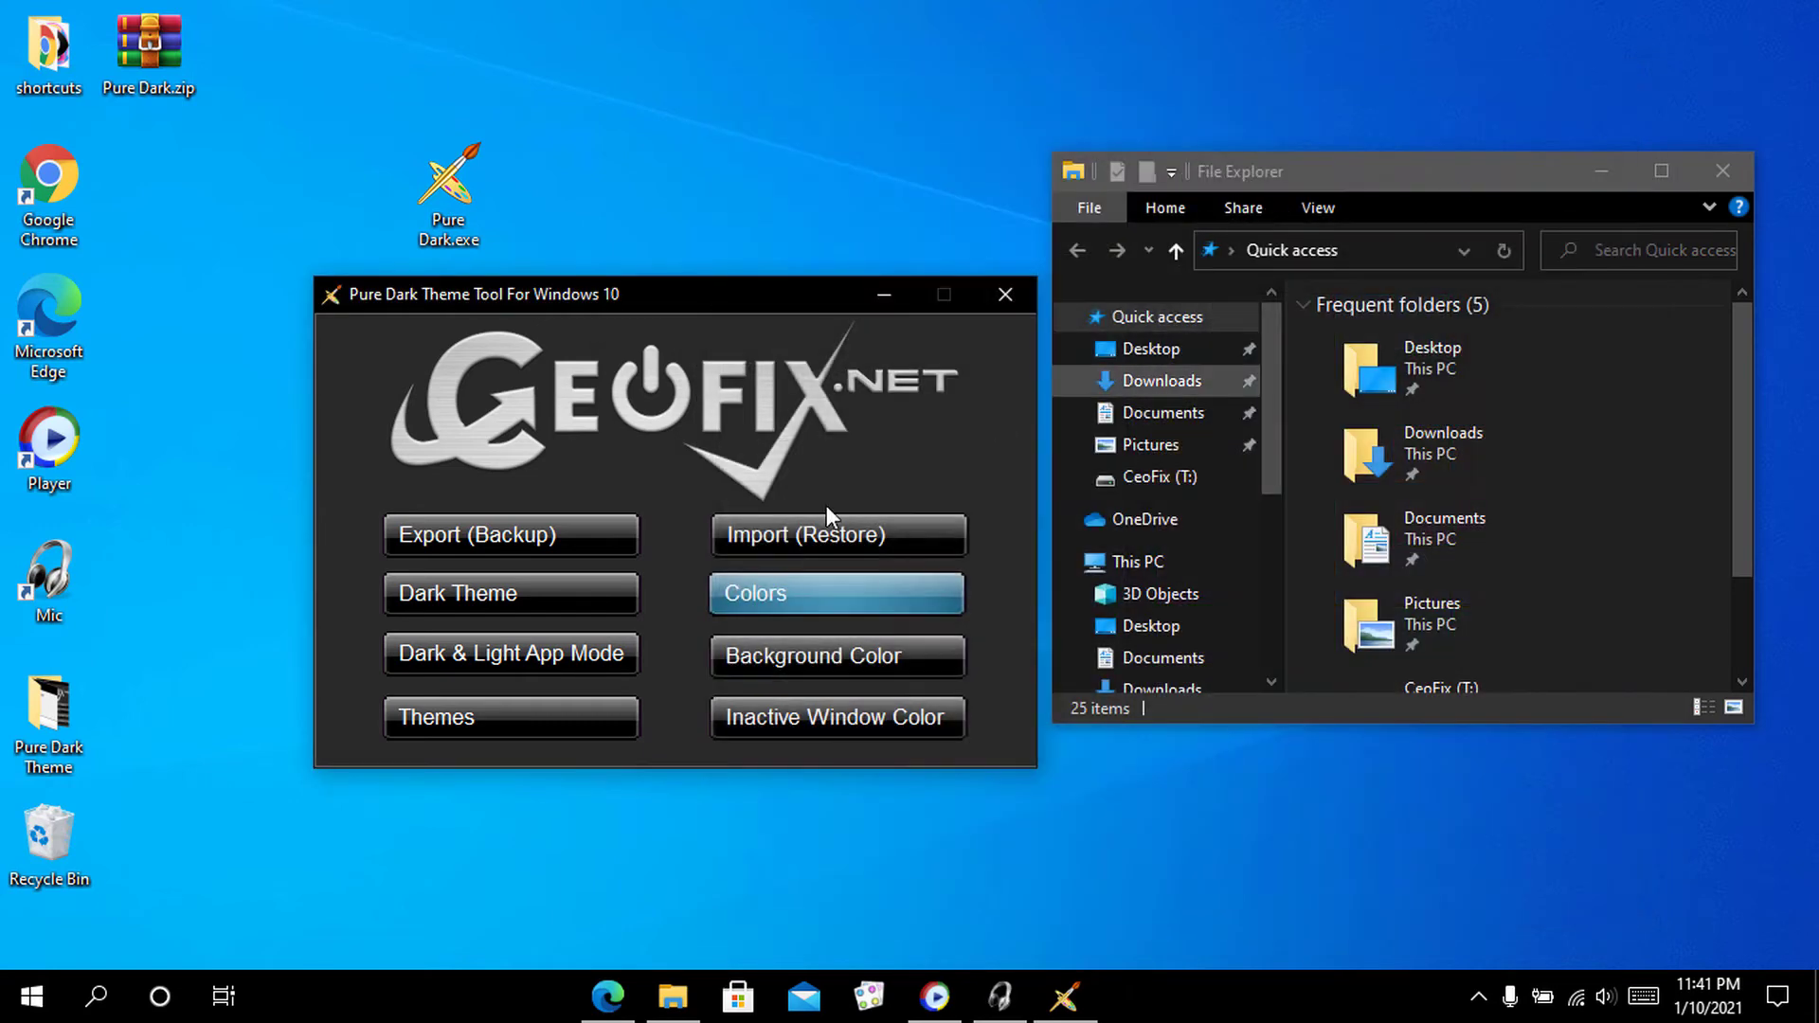
Set the desktop background to a solid black colour, then close Settings.
click(777, 657)
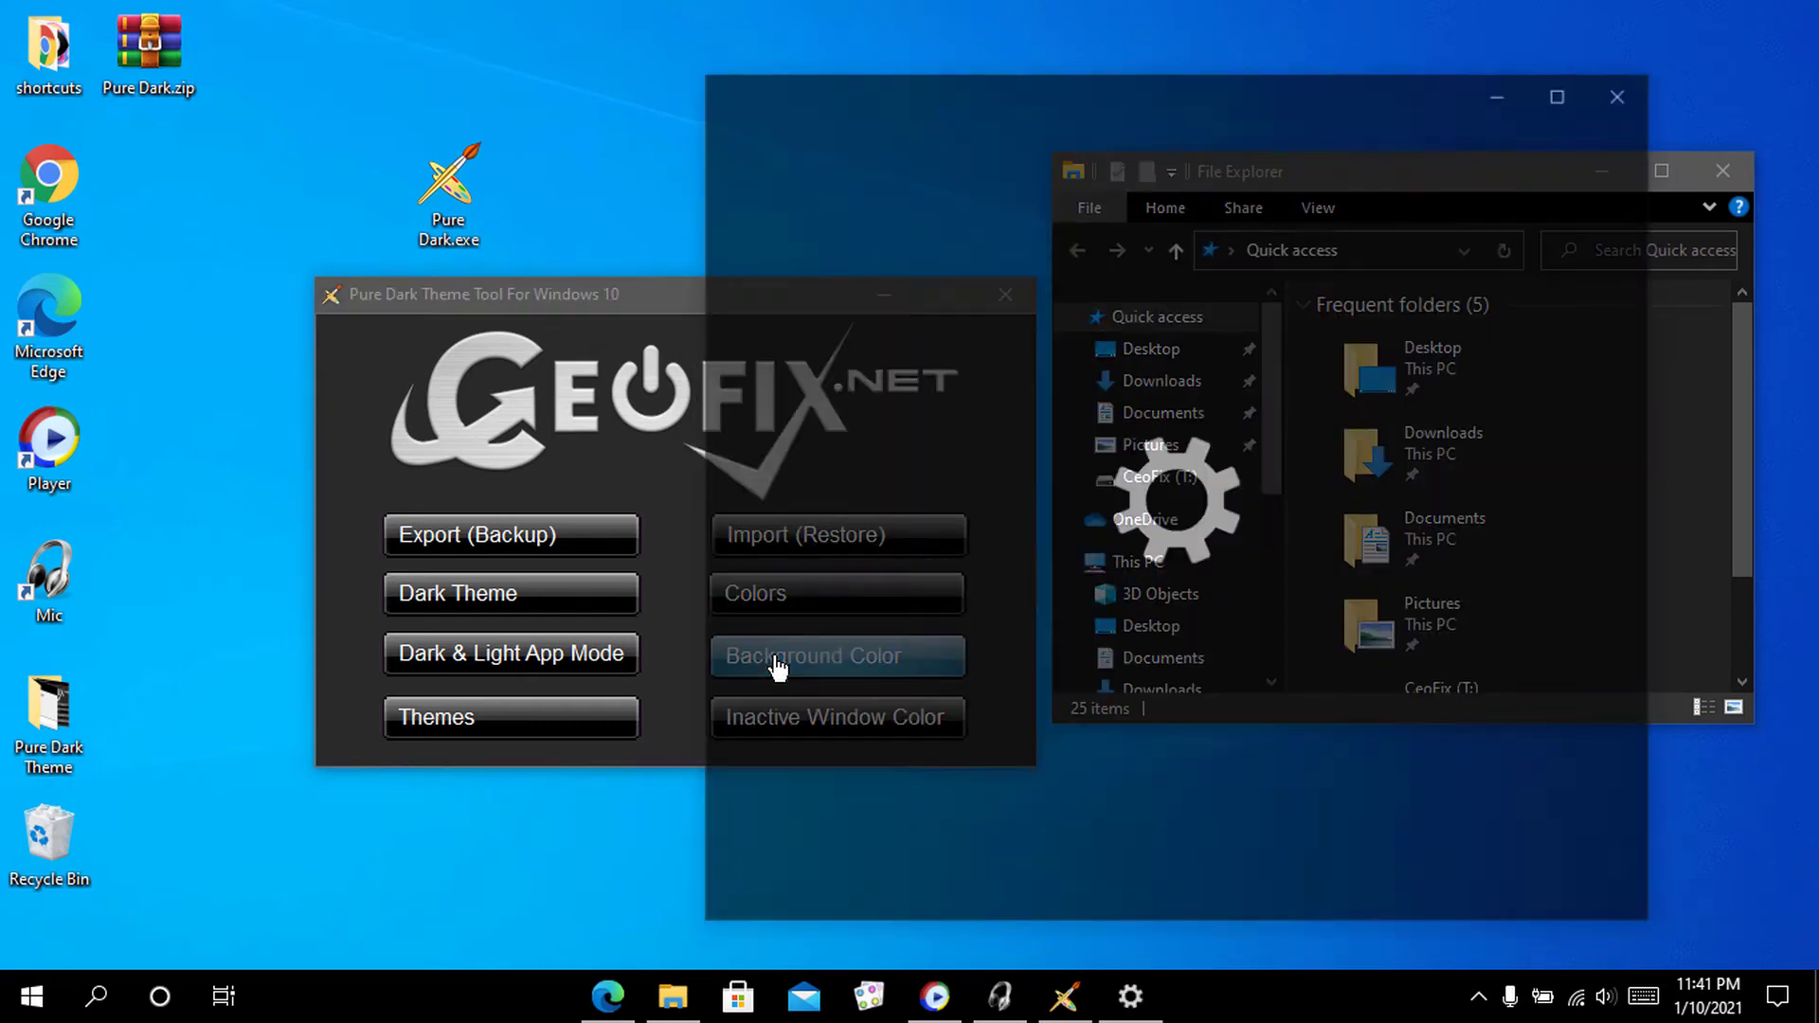
mouse_move(1411, 644)
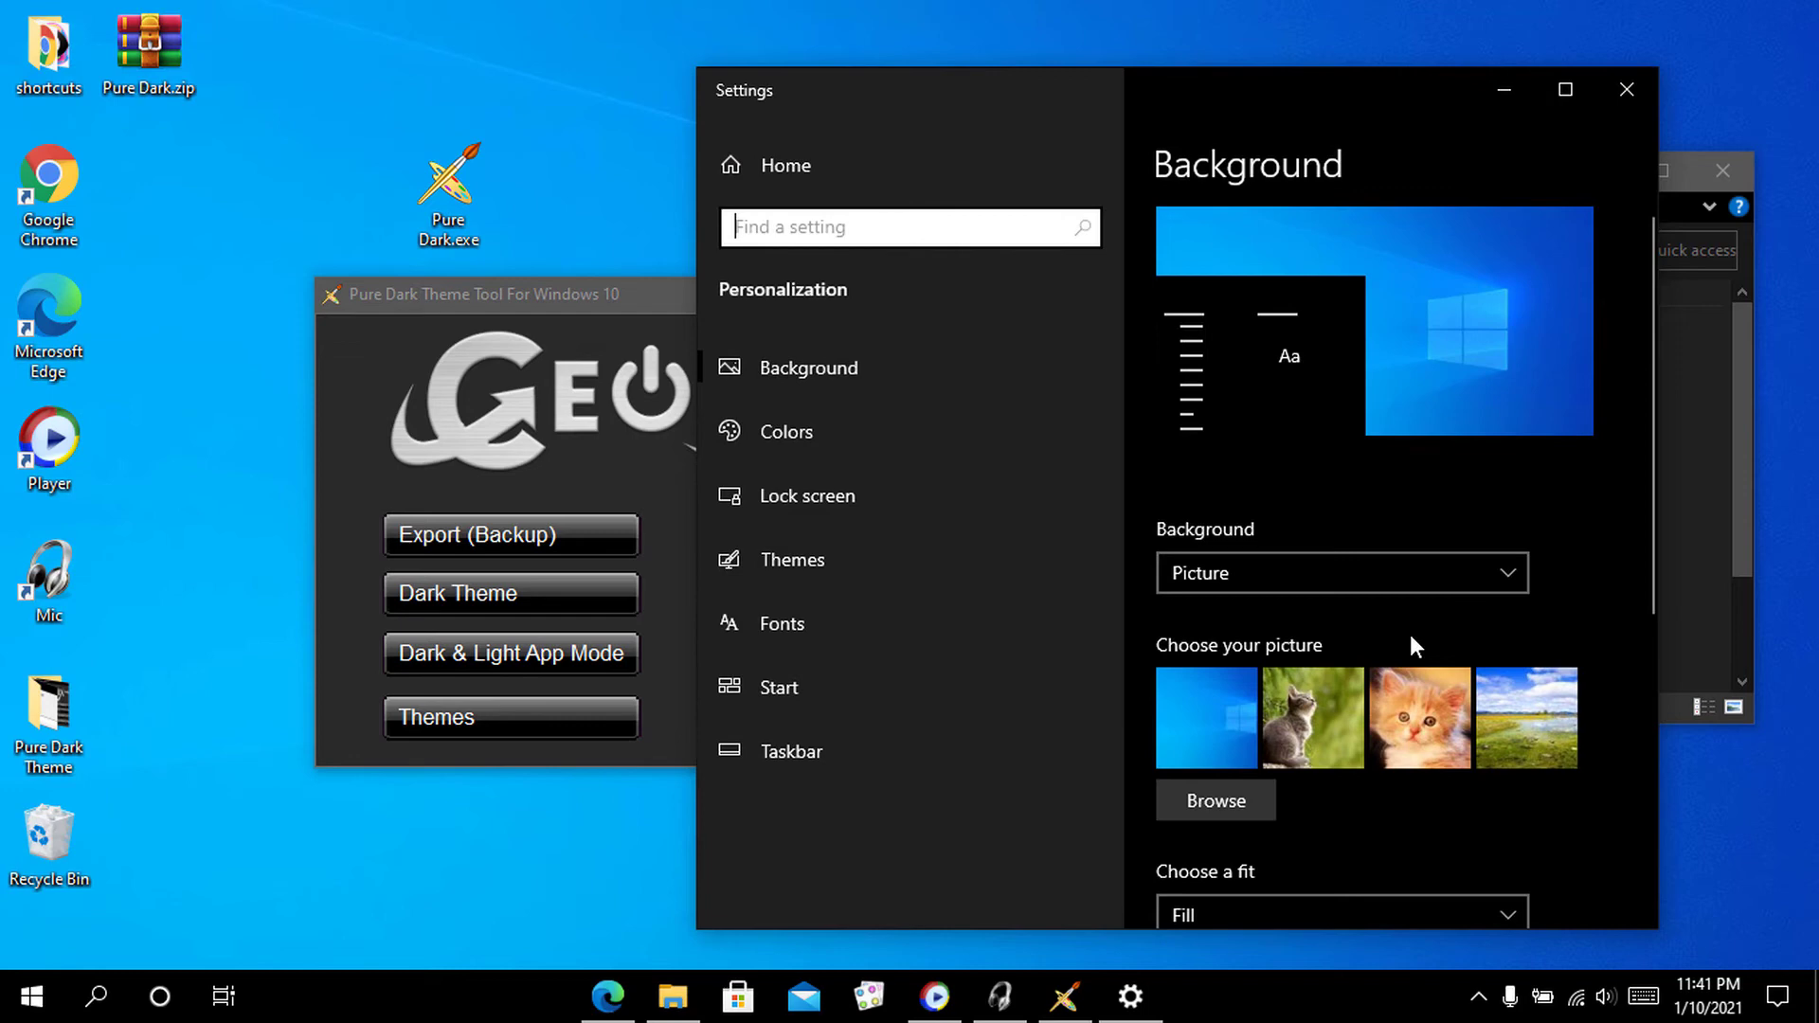
click(1398, 583)
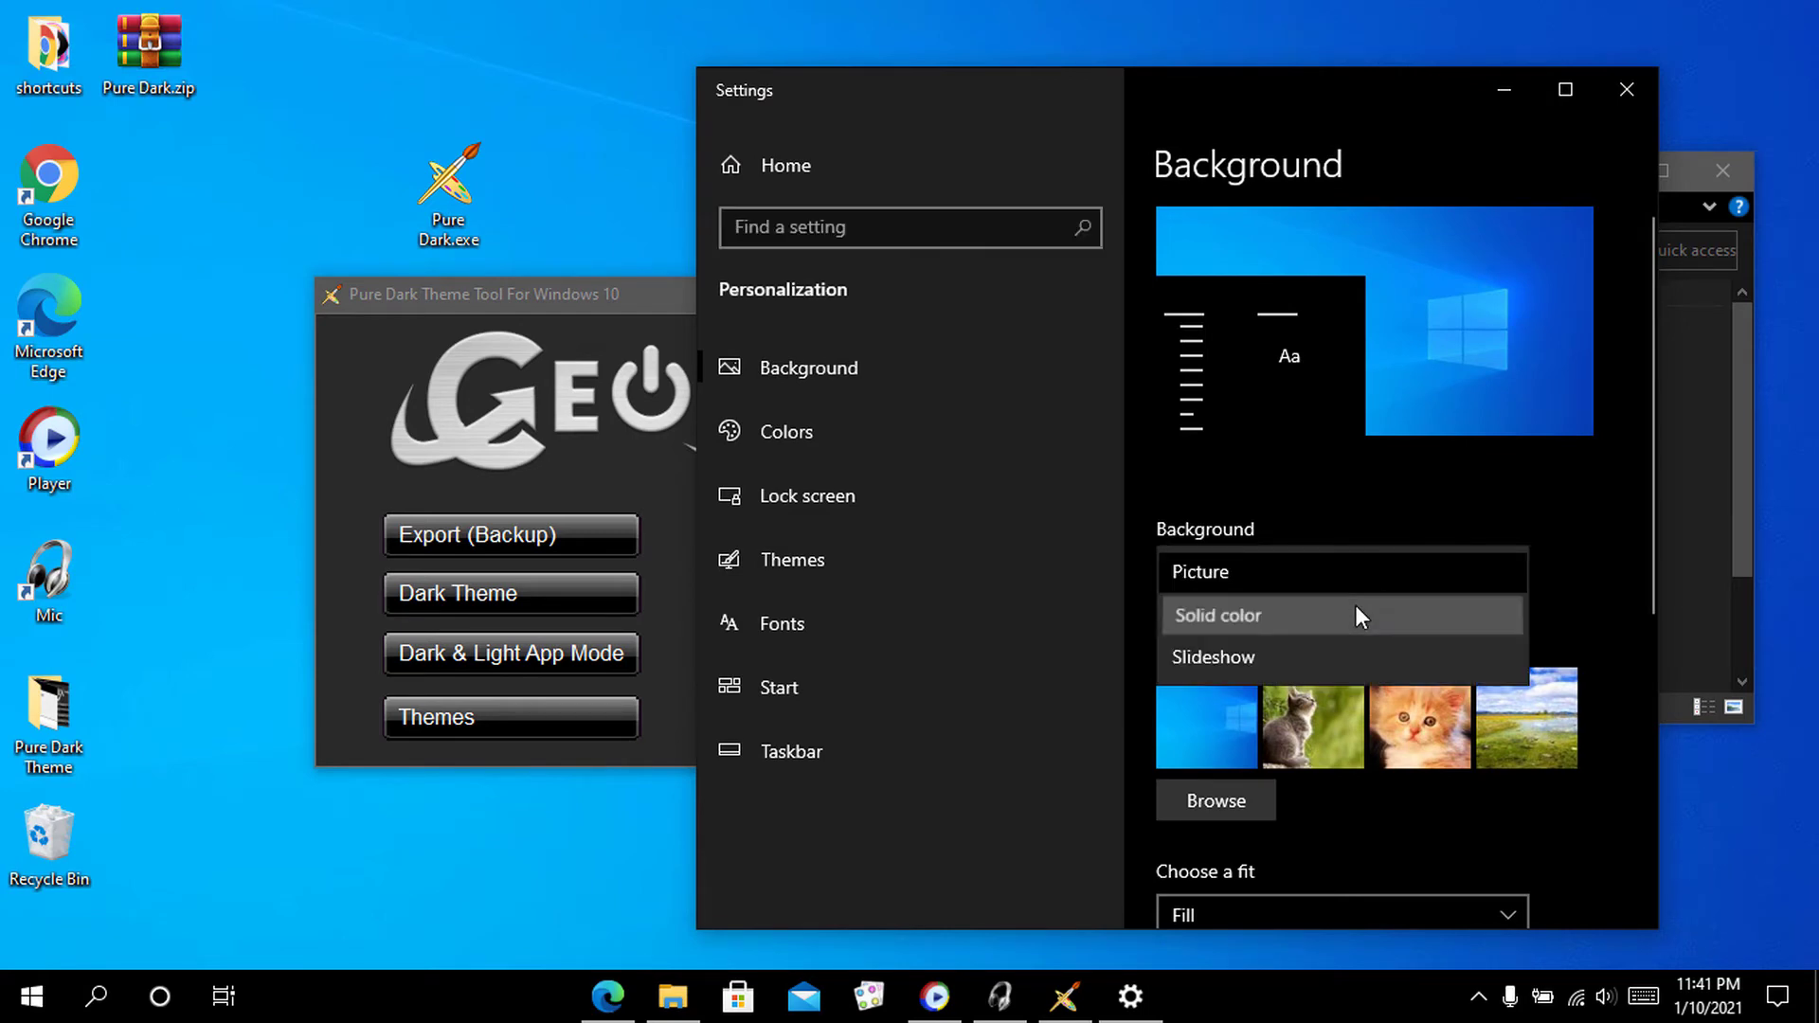
click(1357, 605)
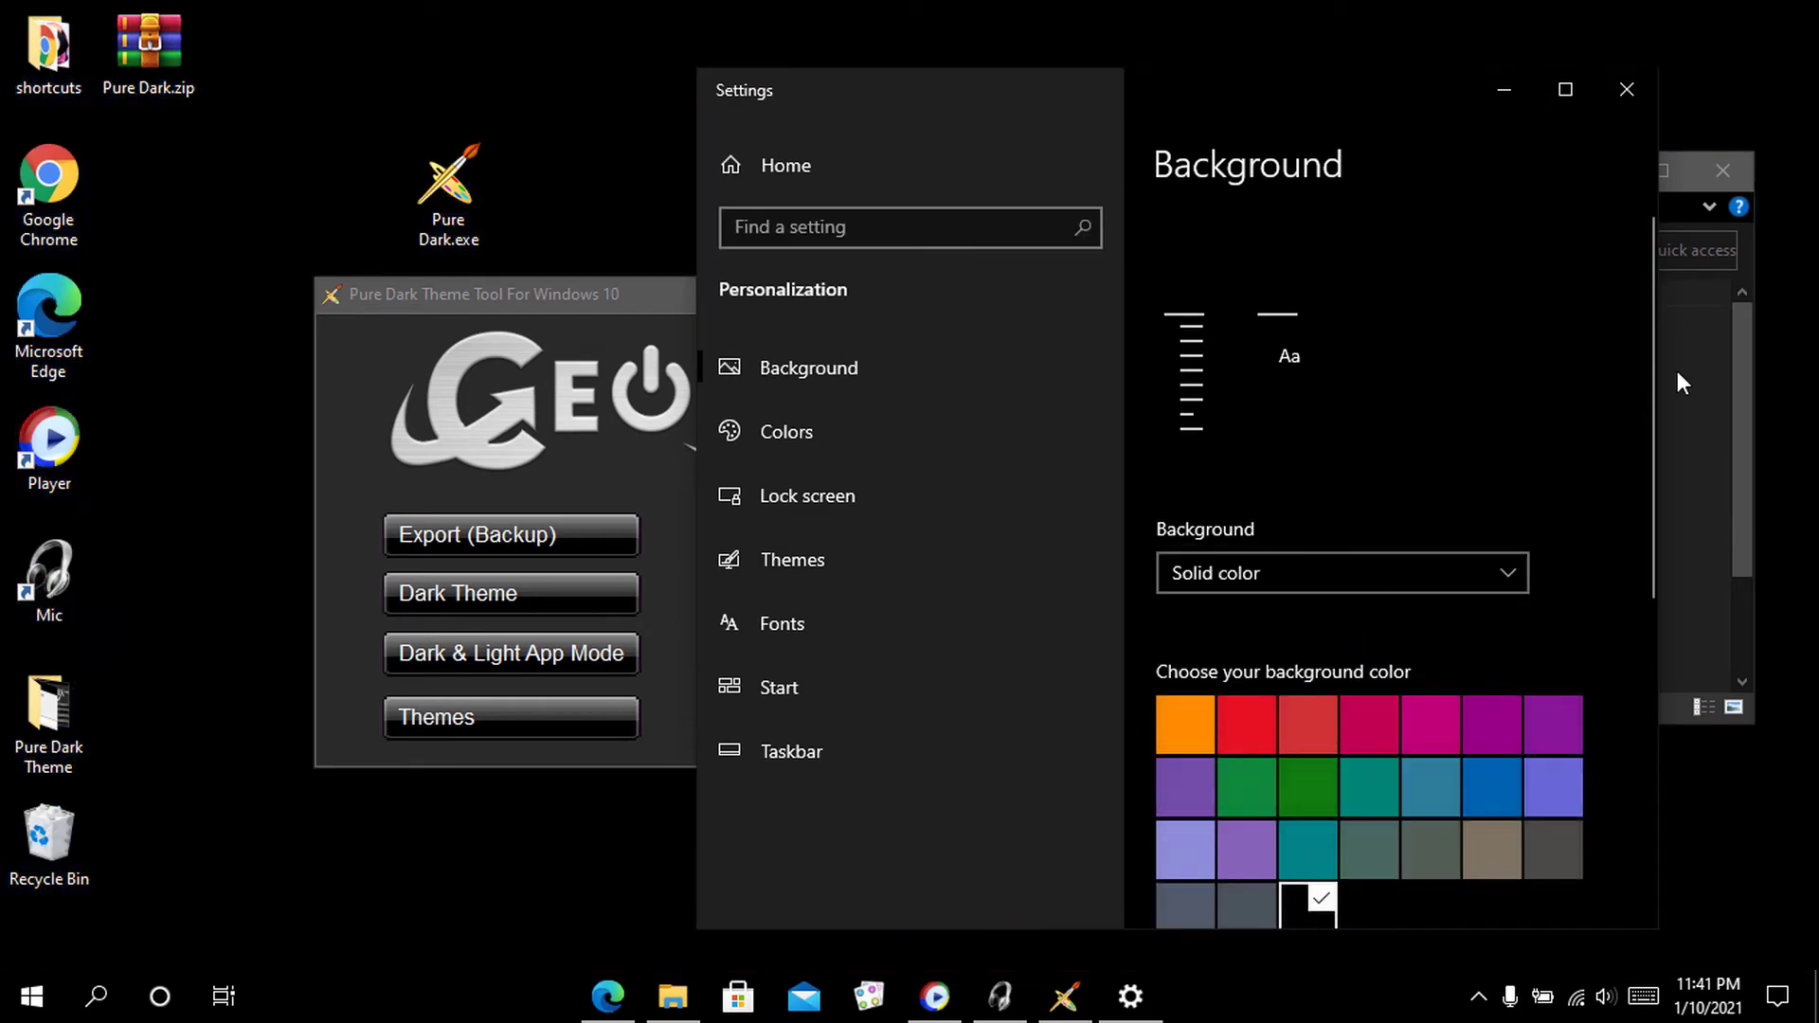
click(1626, 90)
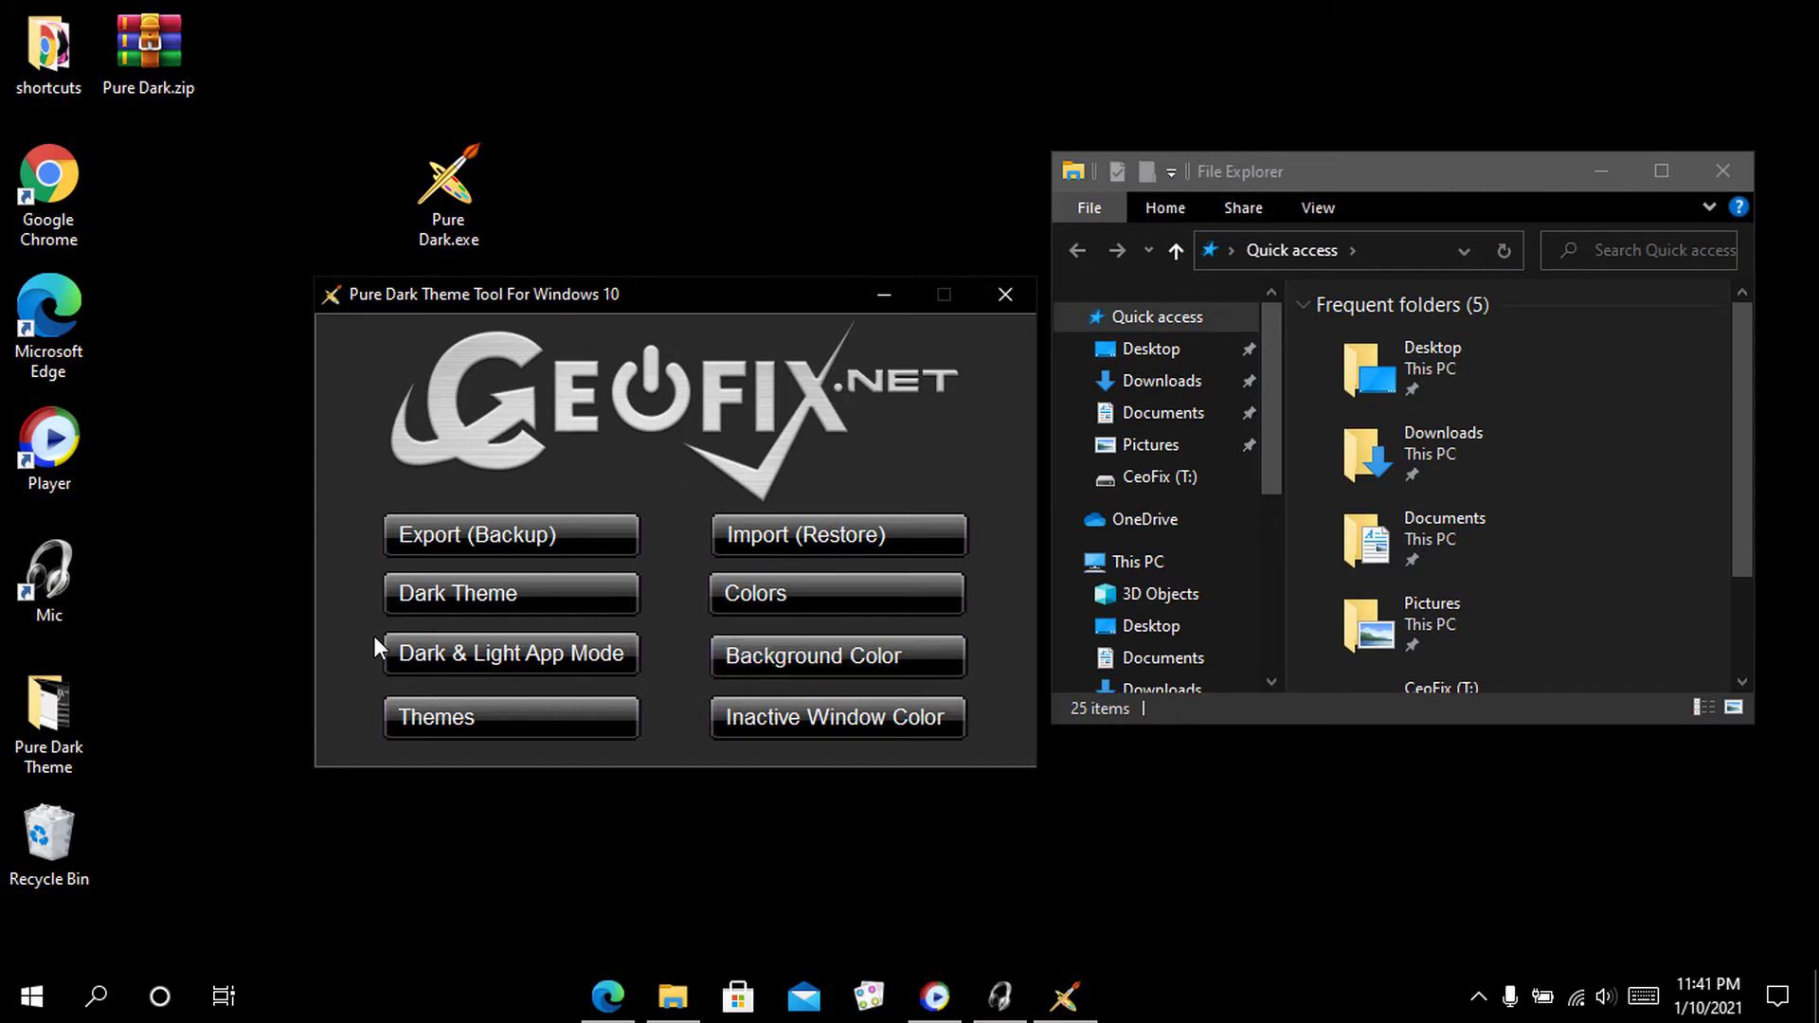
Check the Start menu and notification panel, then rearrange the tool and File Explorer windows.
click(32, 996)
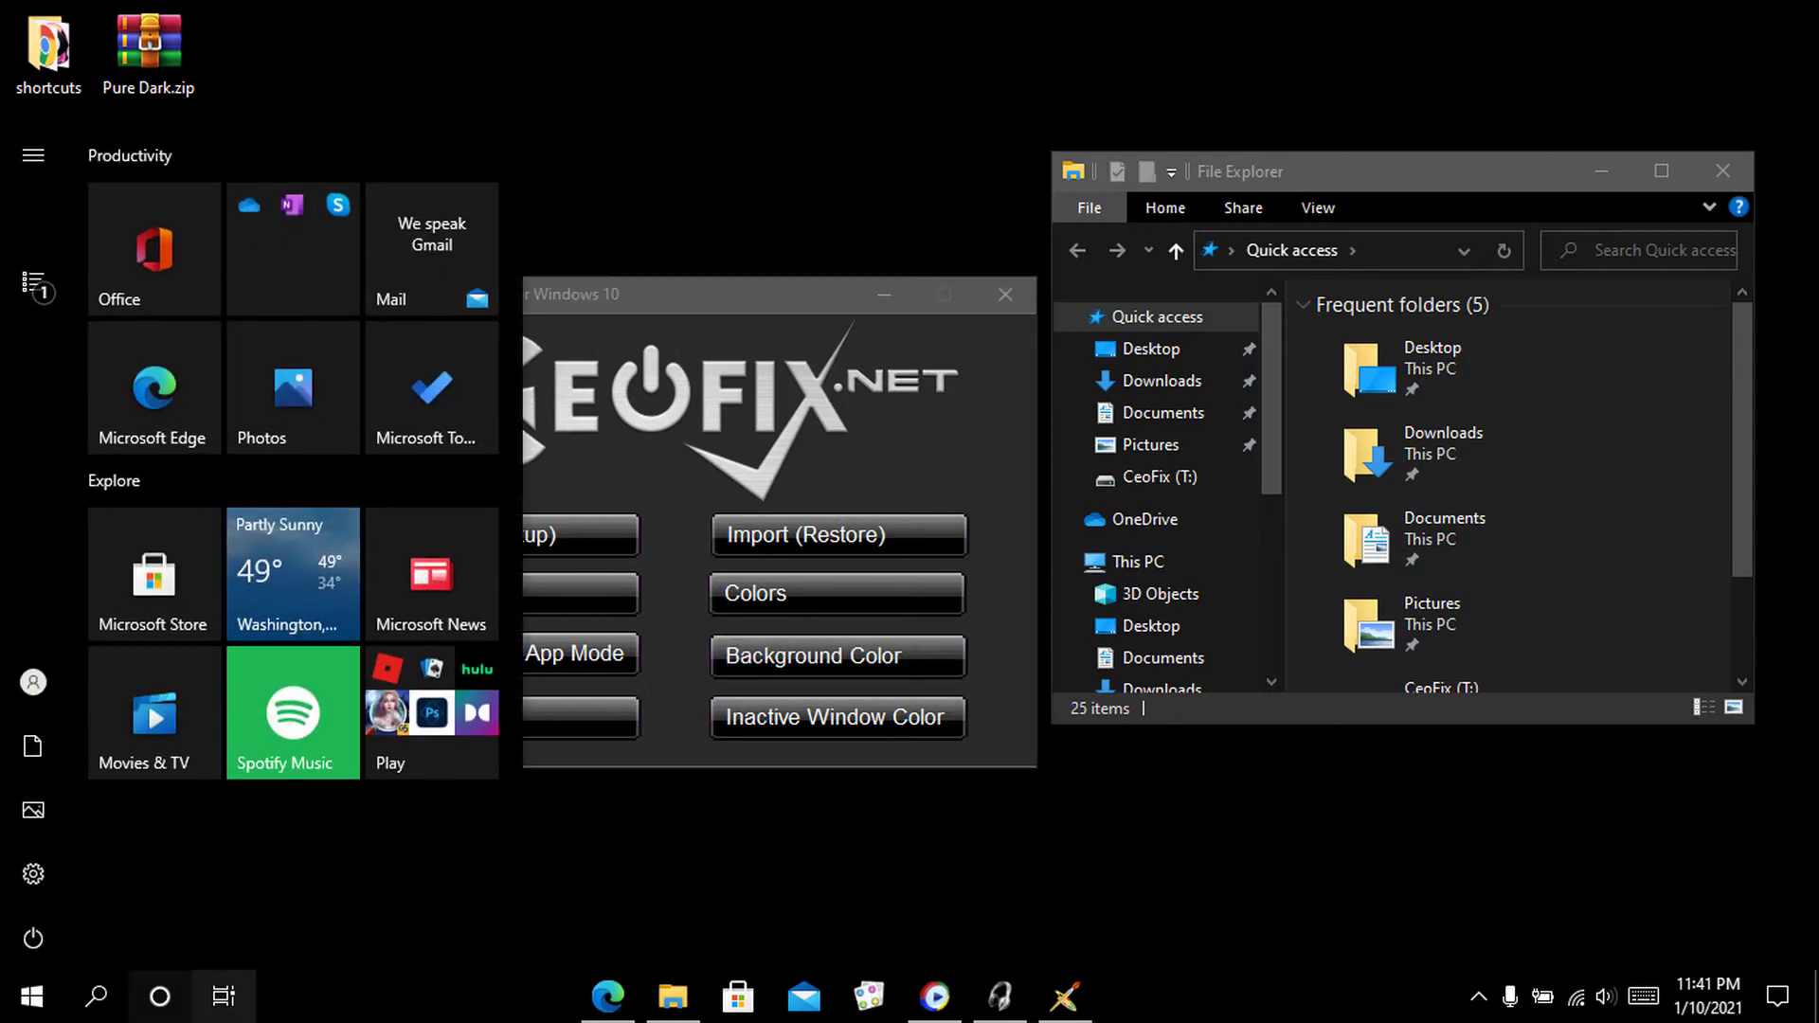
click(1777, 996)
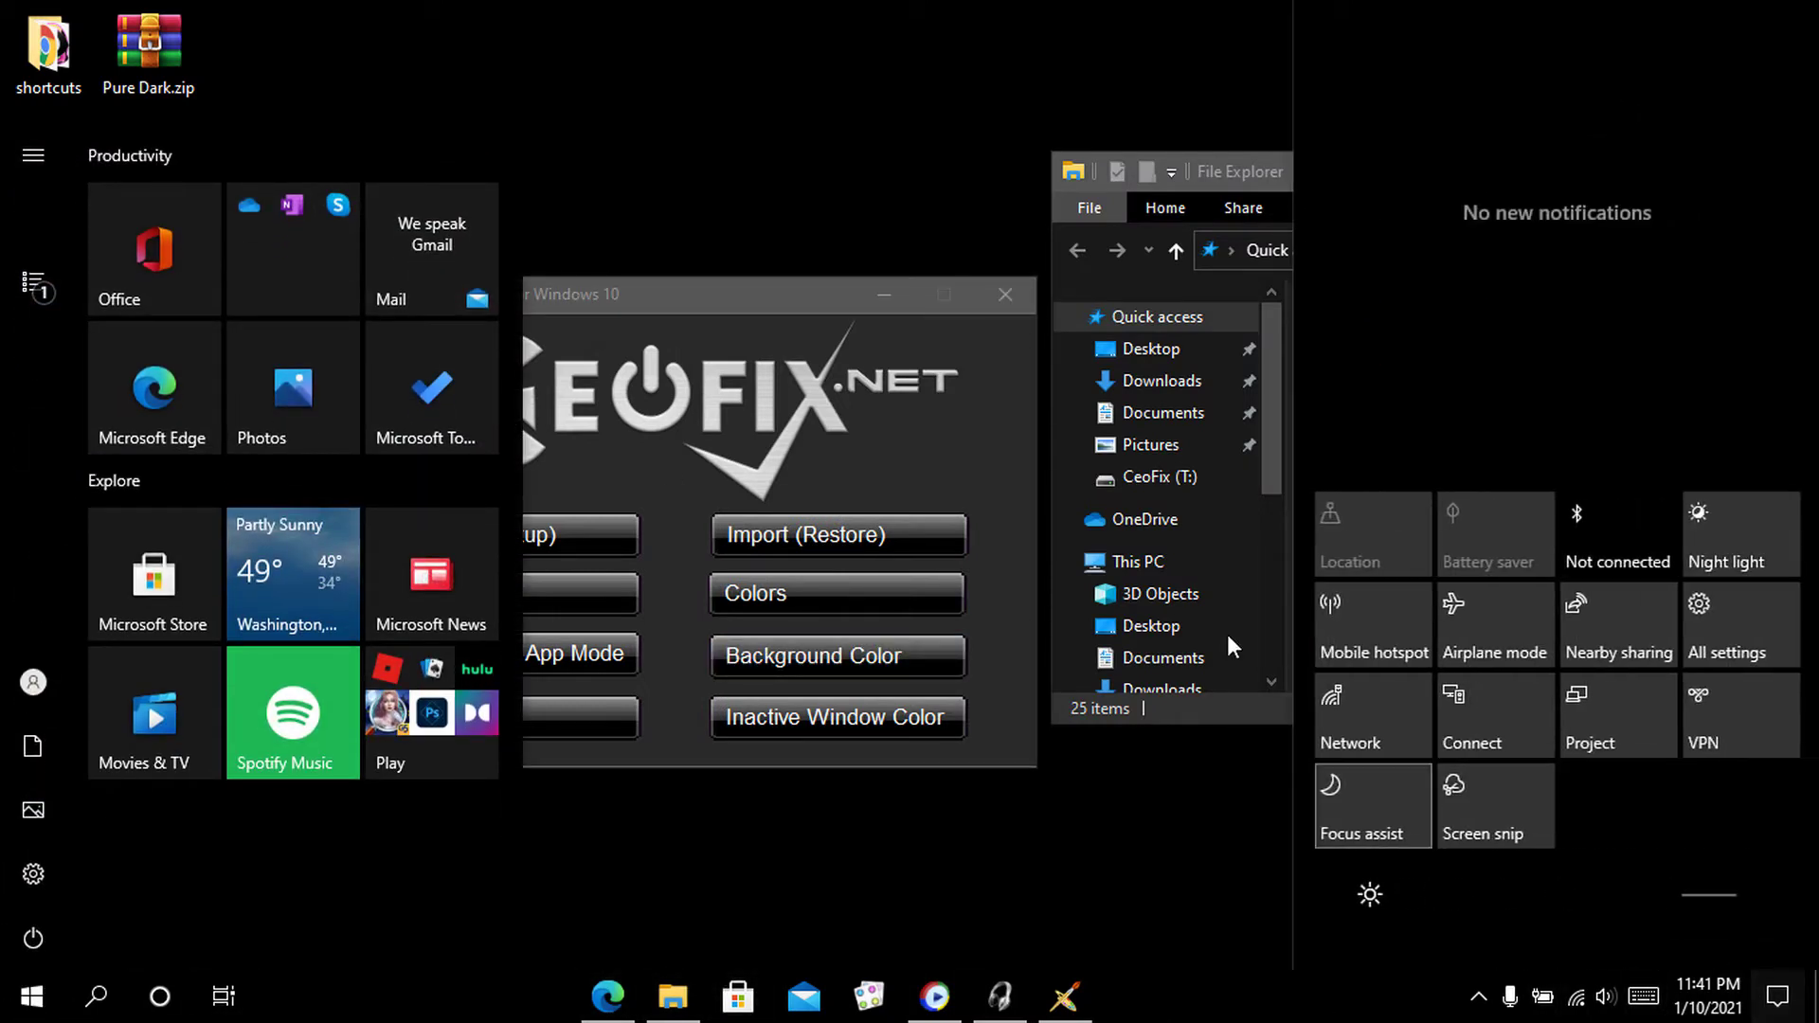
drag(772, 290, 1118, 453)
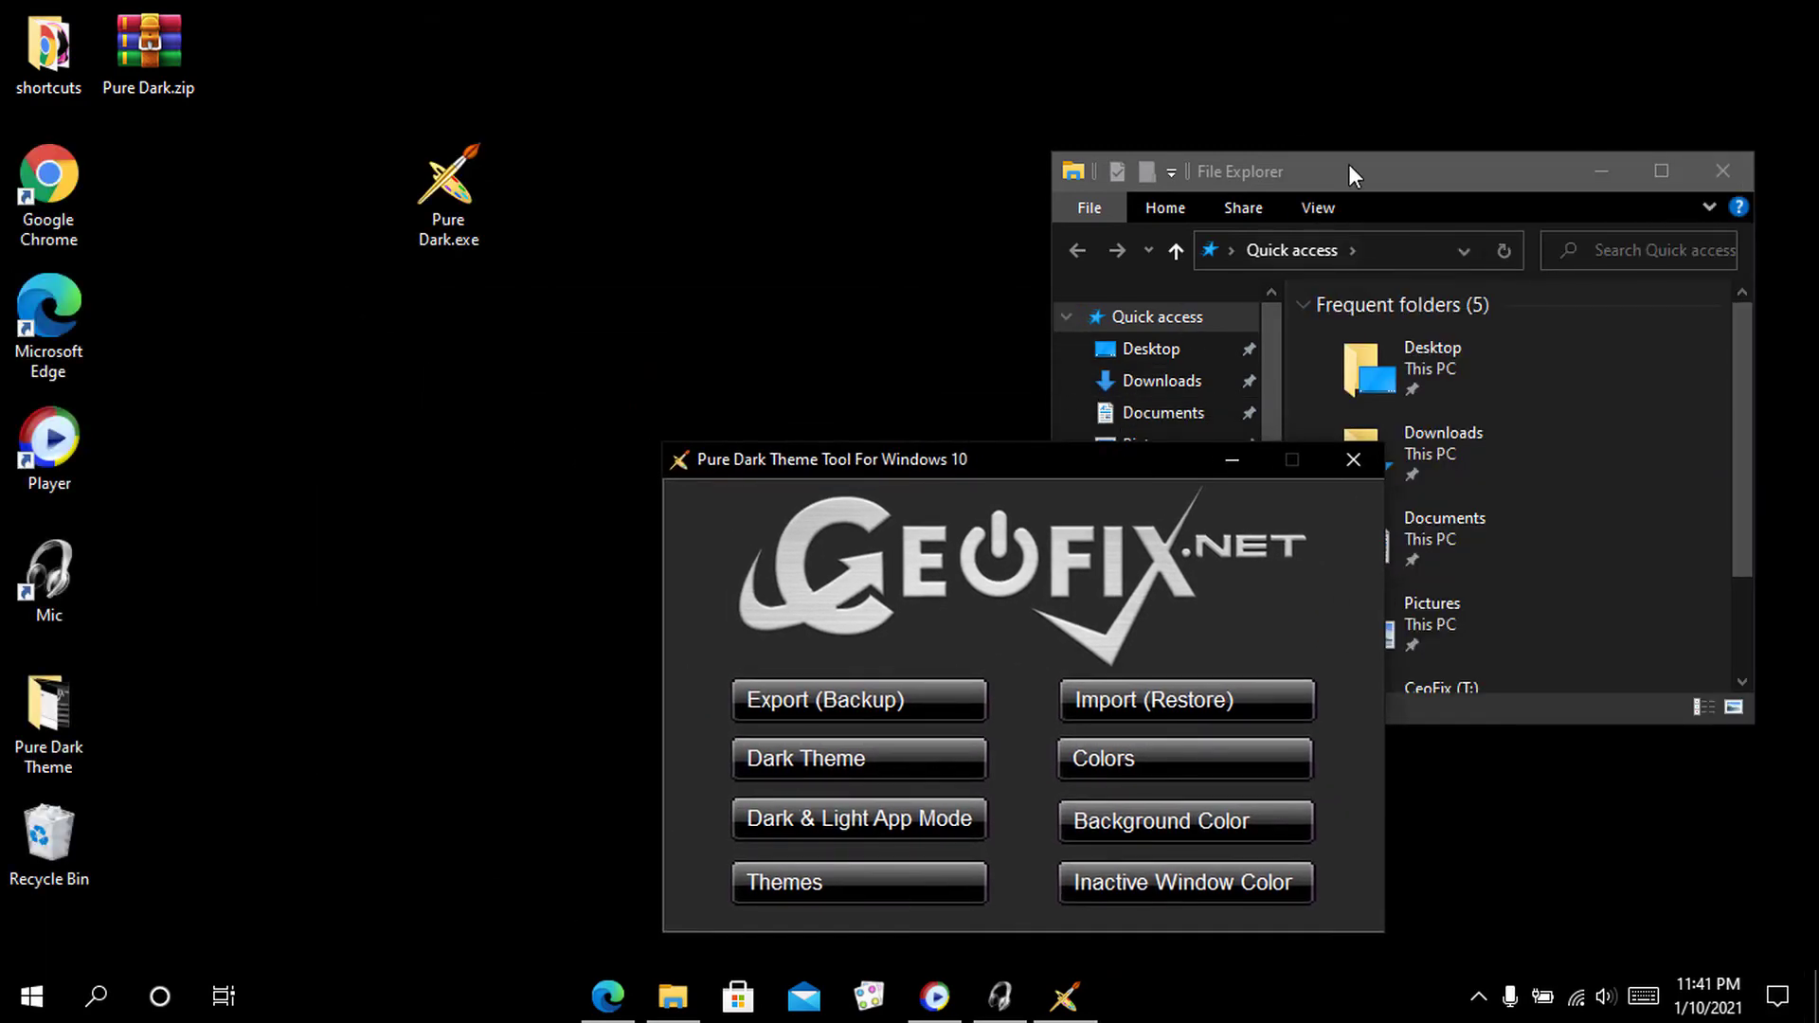
drag(1357, 175, 865, 19)
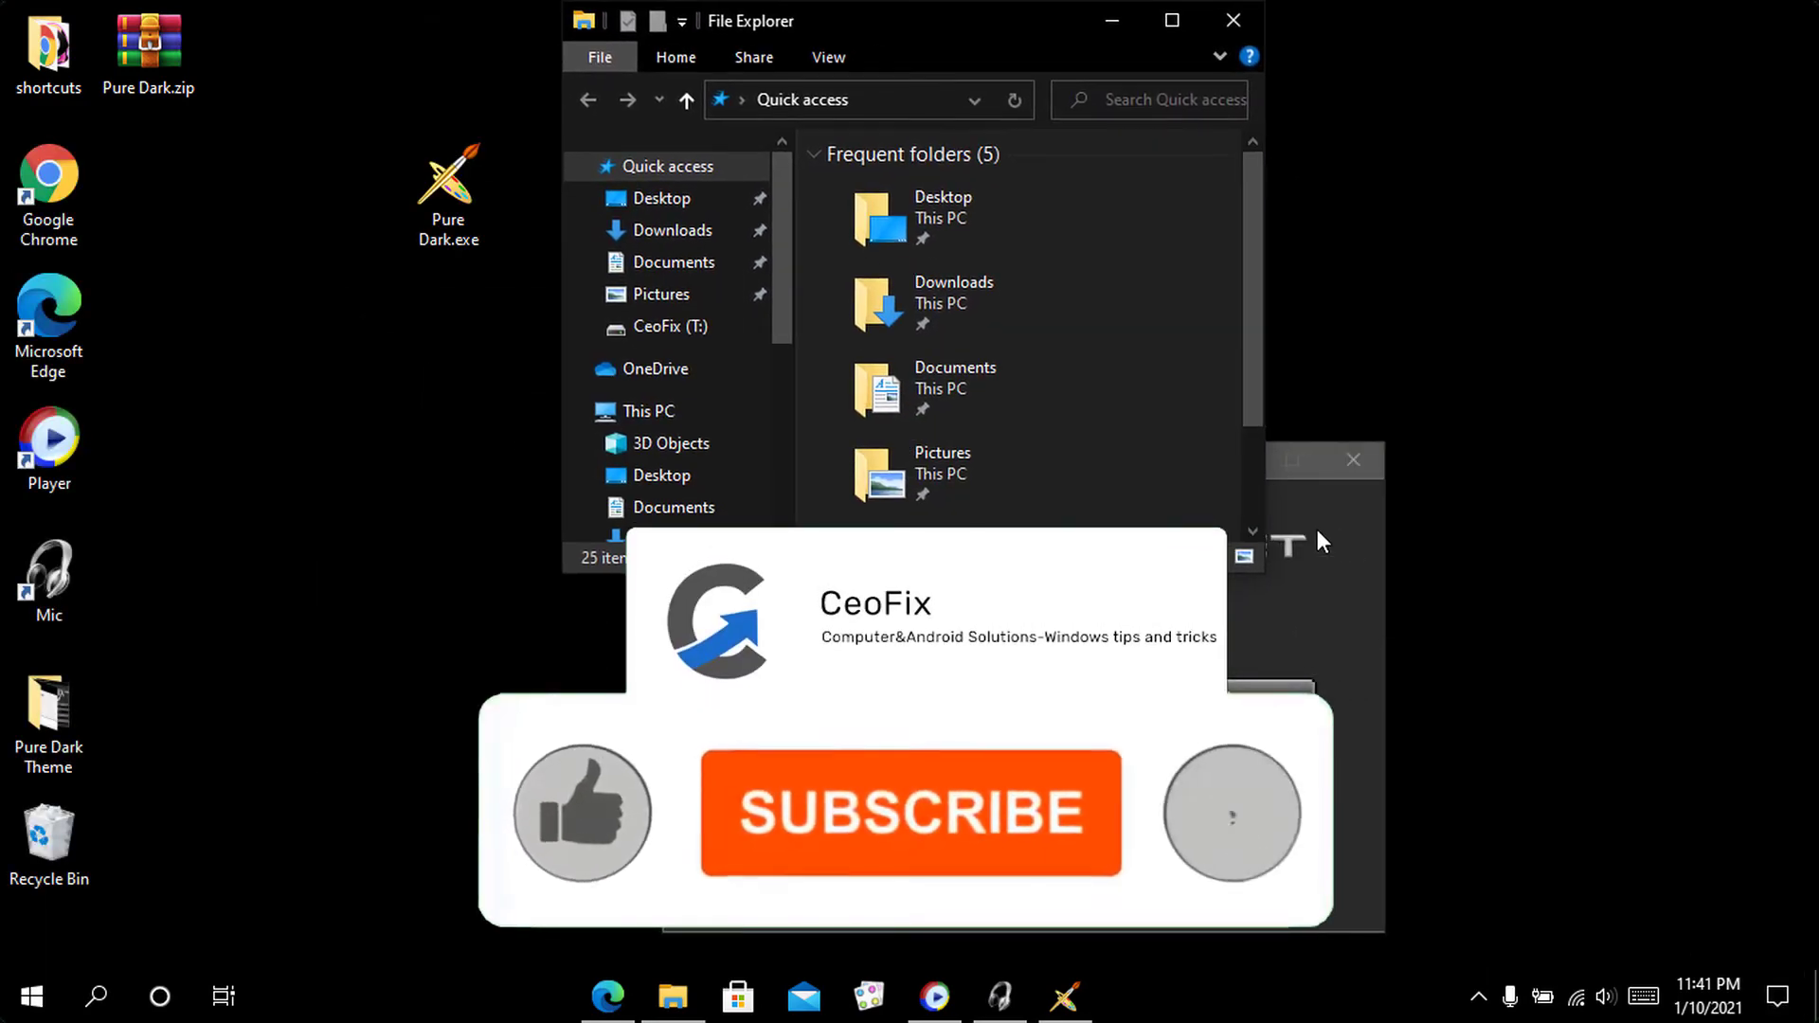
drag(1046, 459, 941, 398)
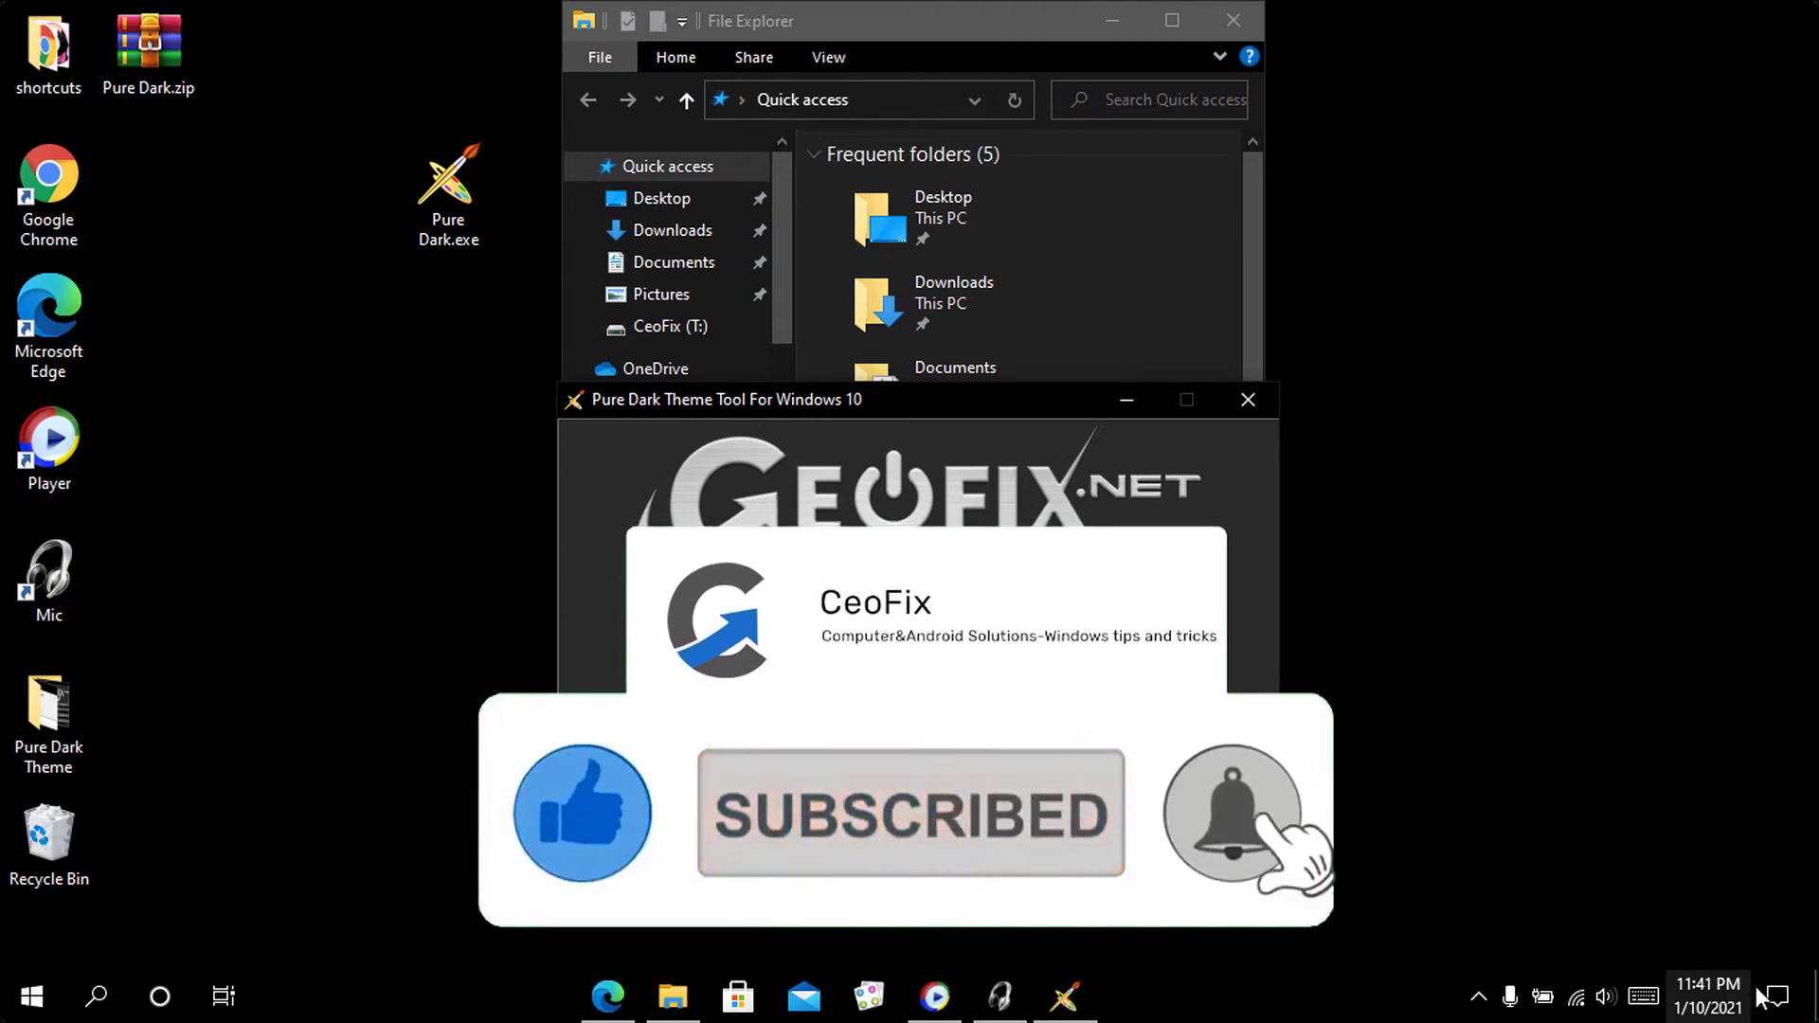
Recheck notifications and Start, close File Explorer, and nudge the tool window.
click(1777, 997)
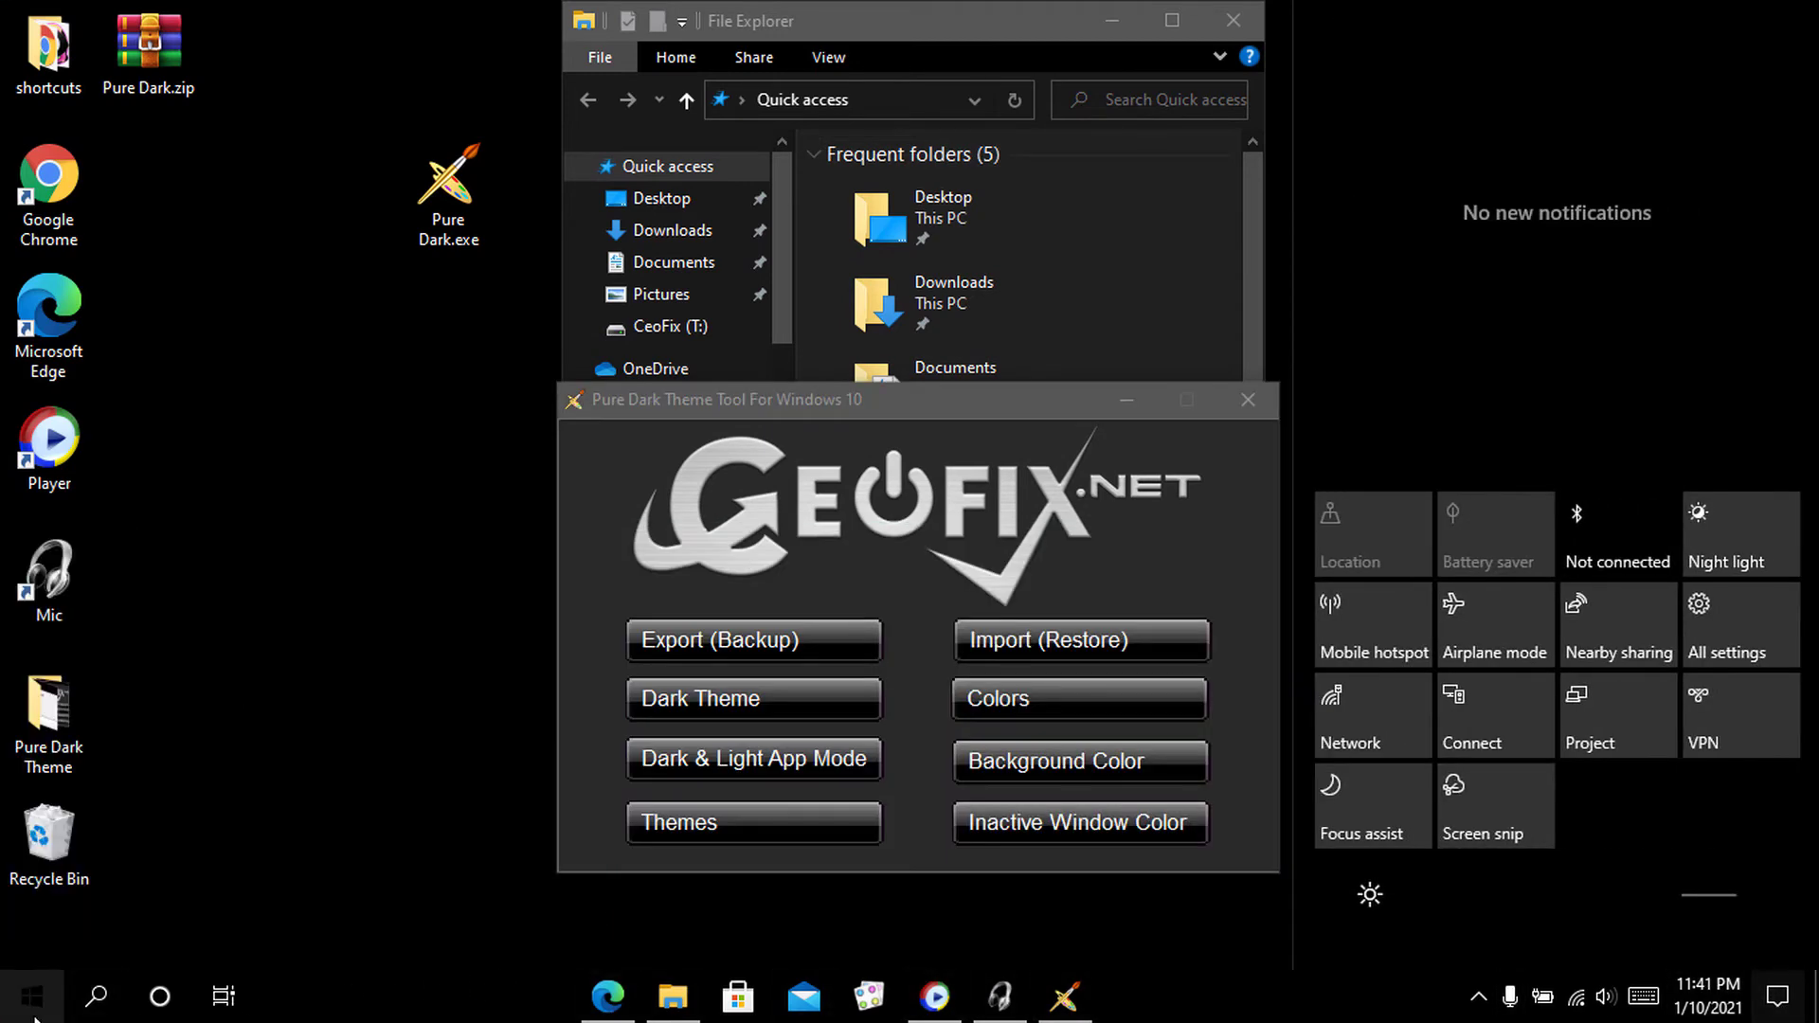
click(32, 996)
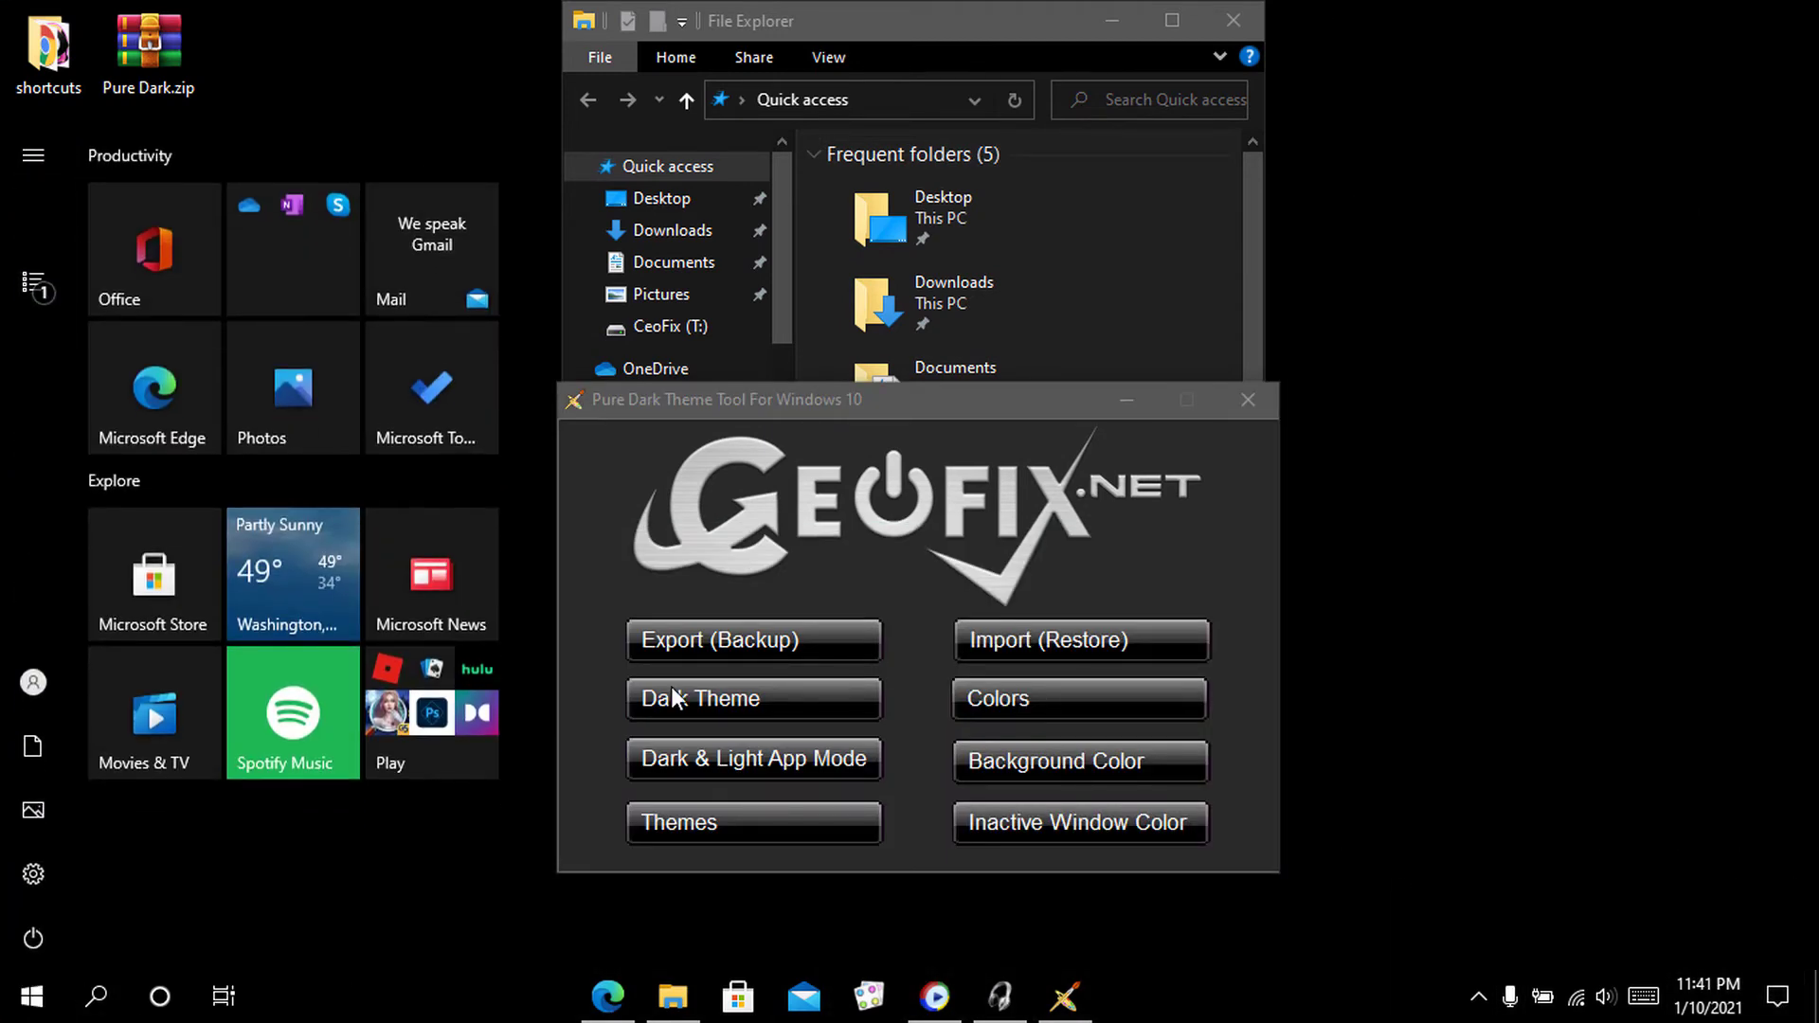
click(1233, 22)
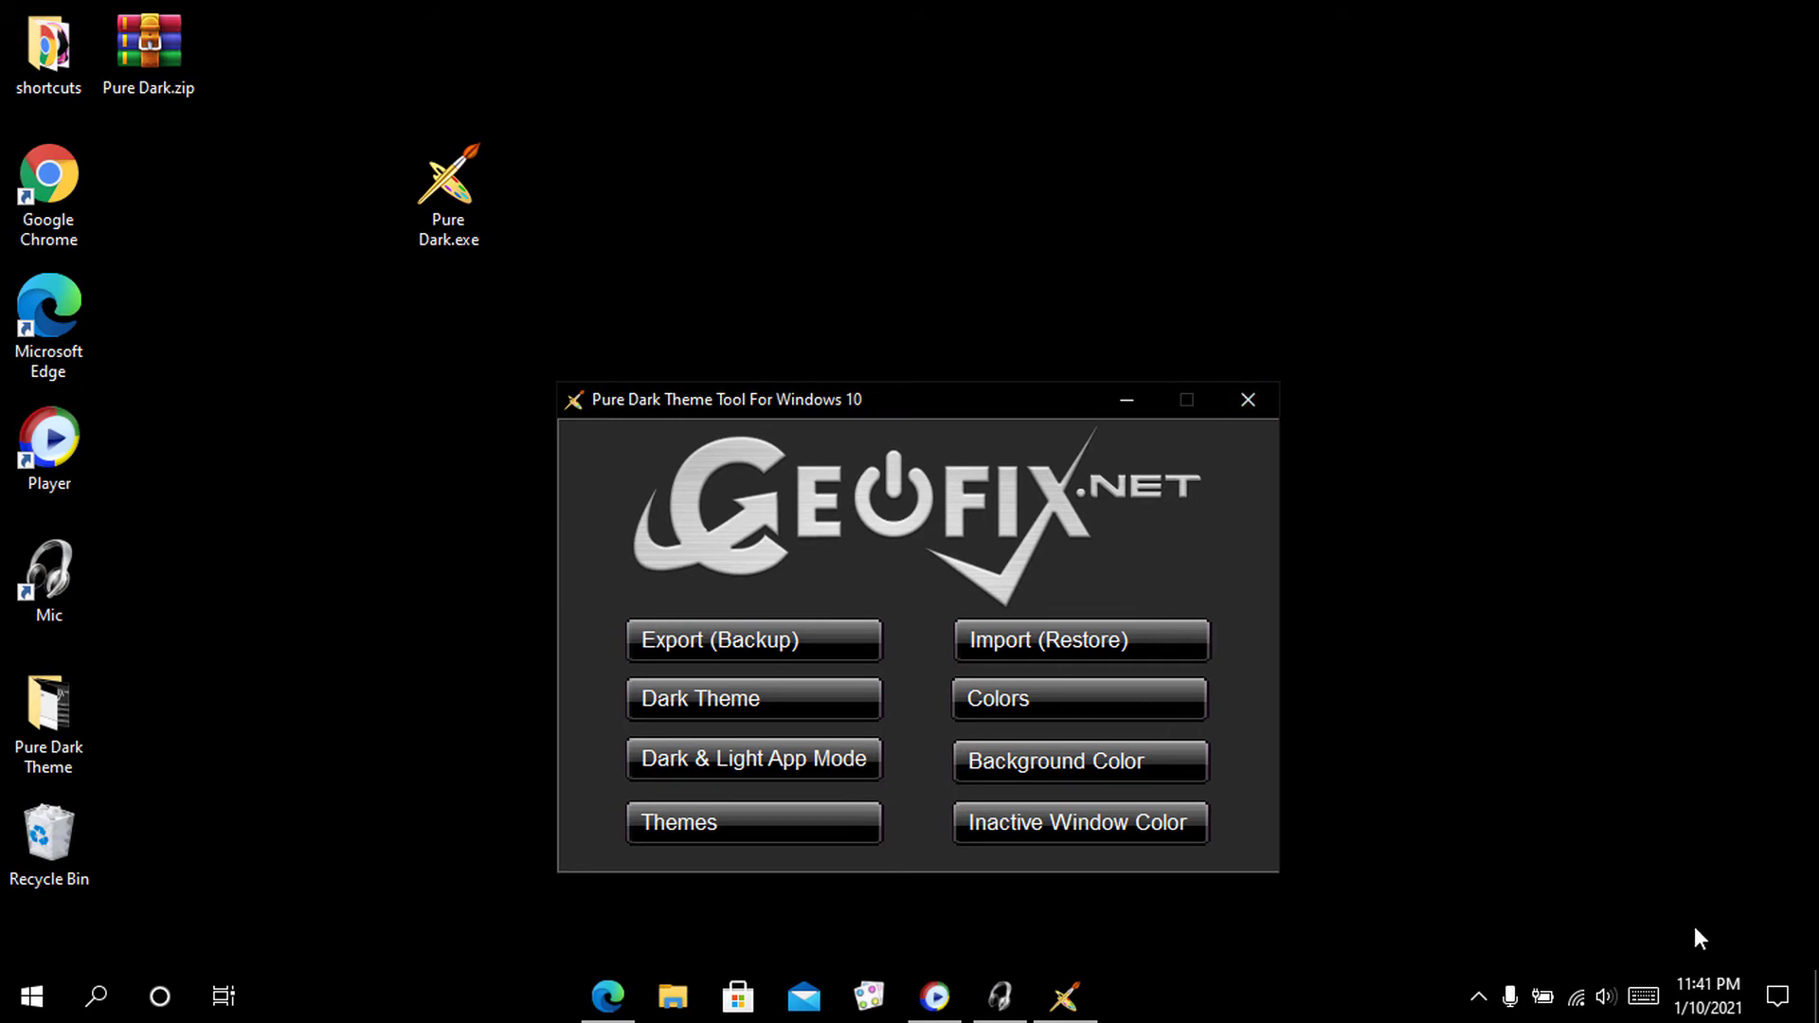
click(1777, 1001)
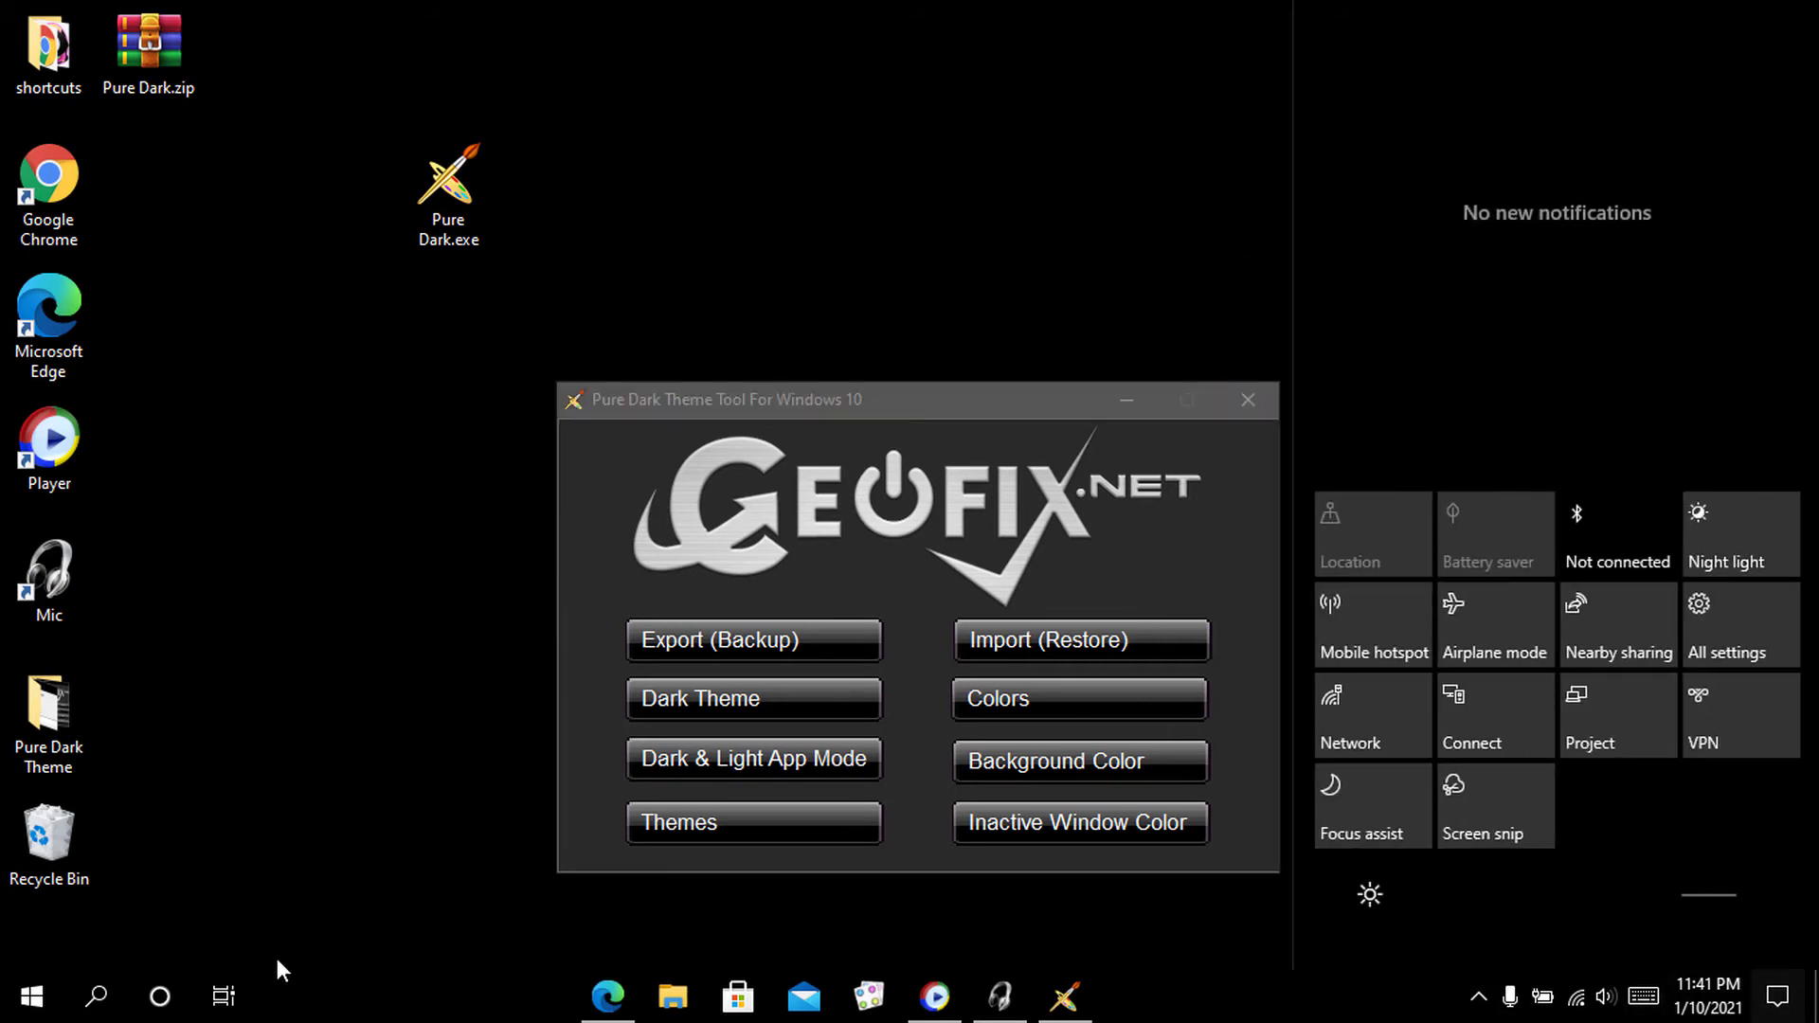
click(32, 995)
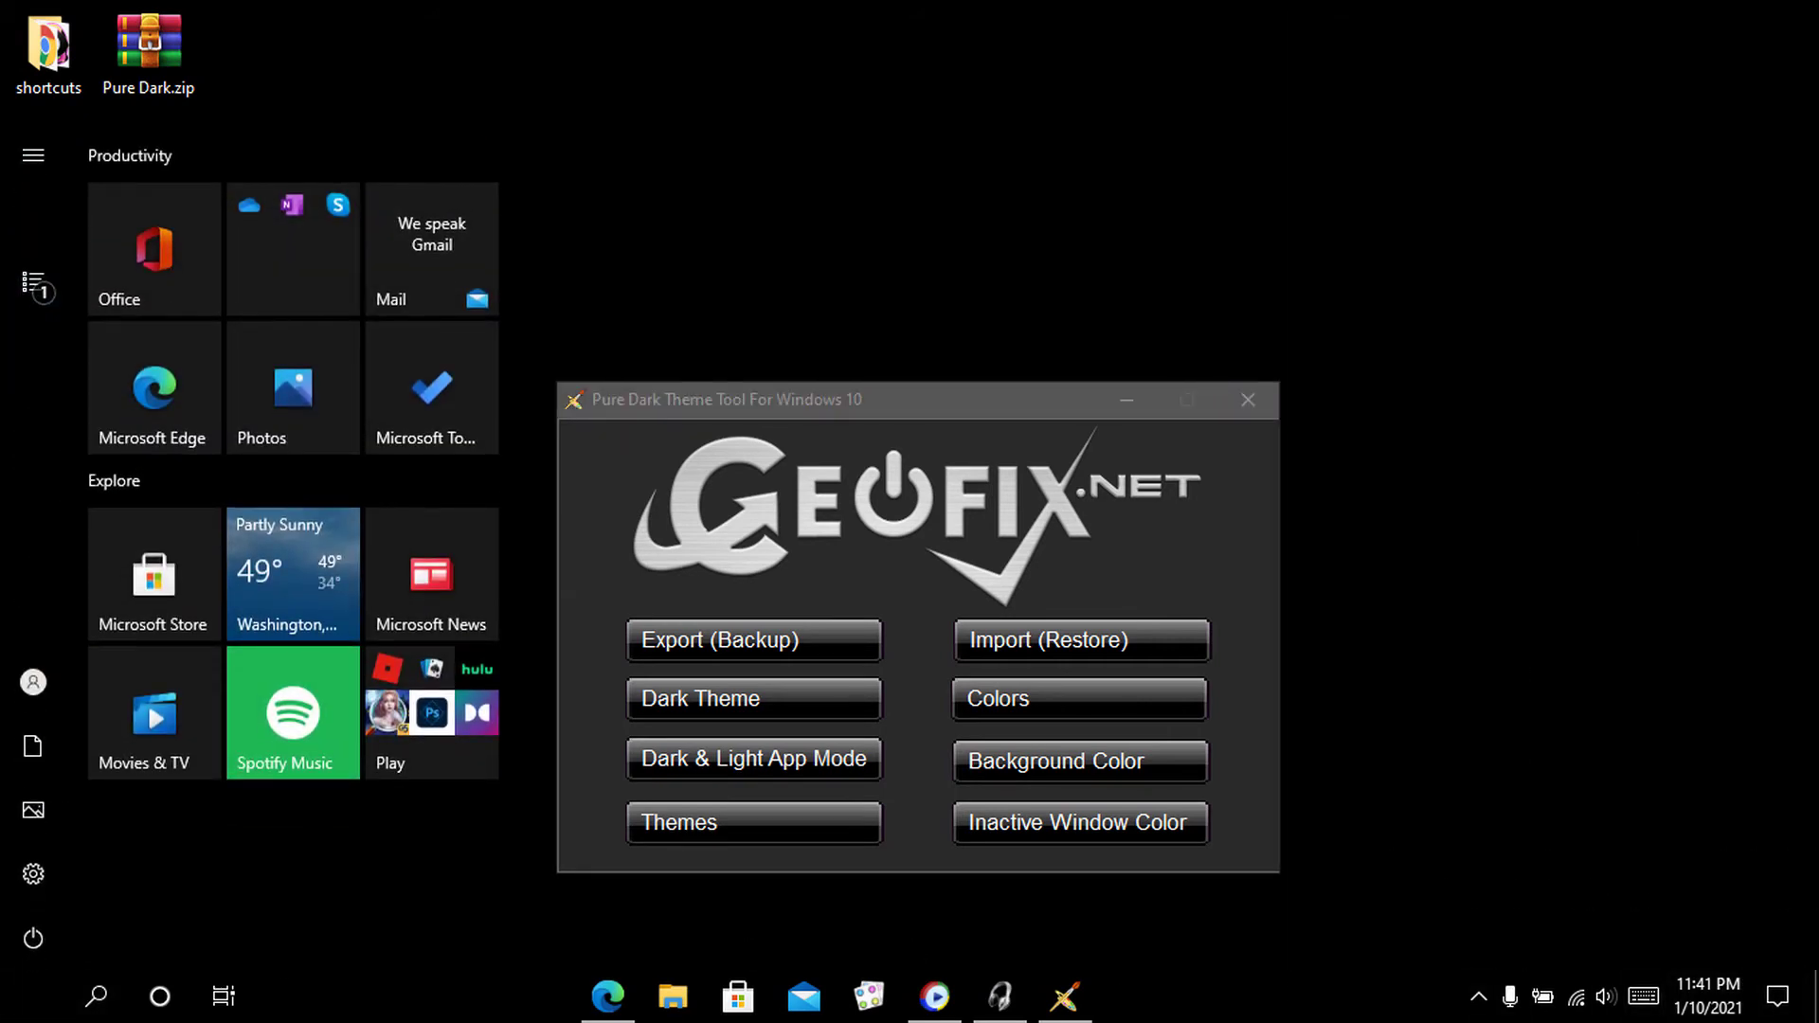
drag(986, 409, 981, 401)
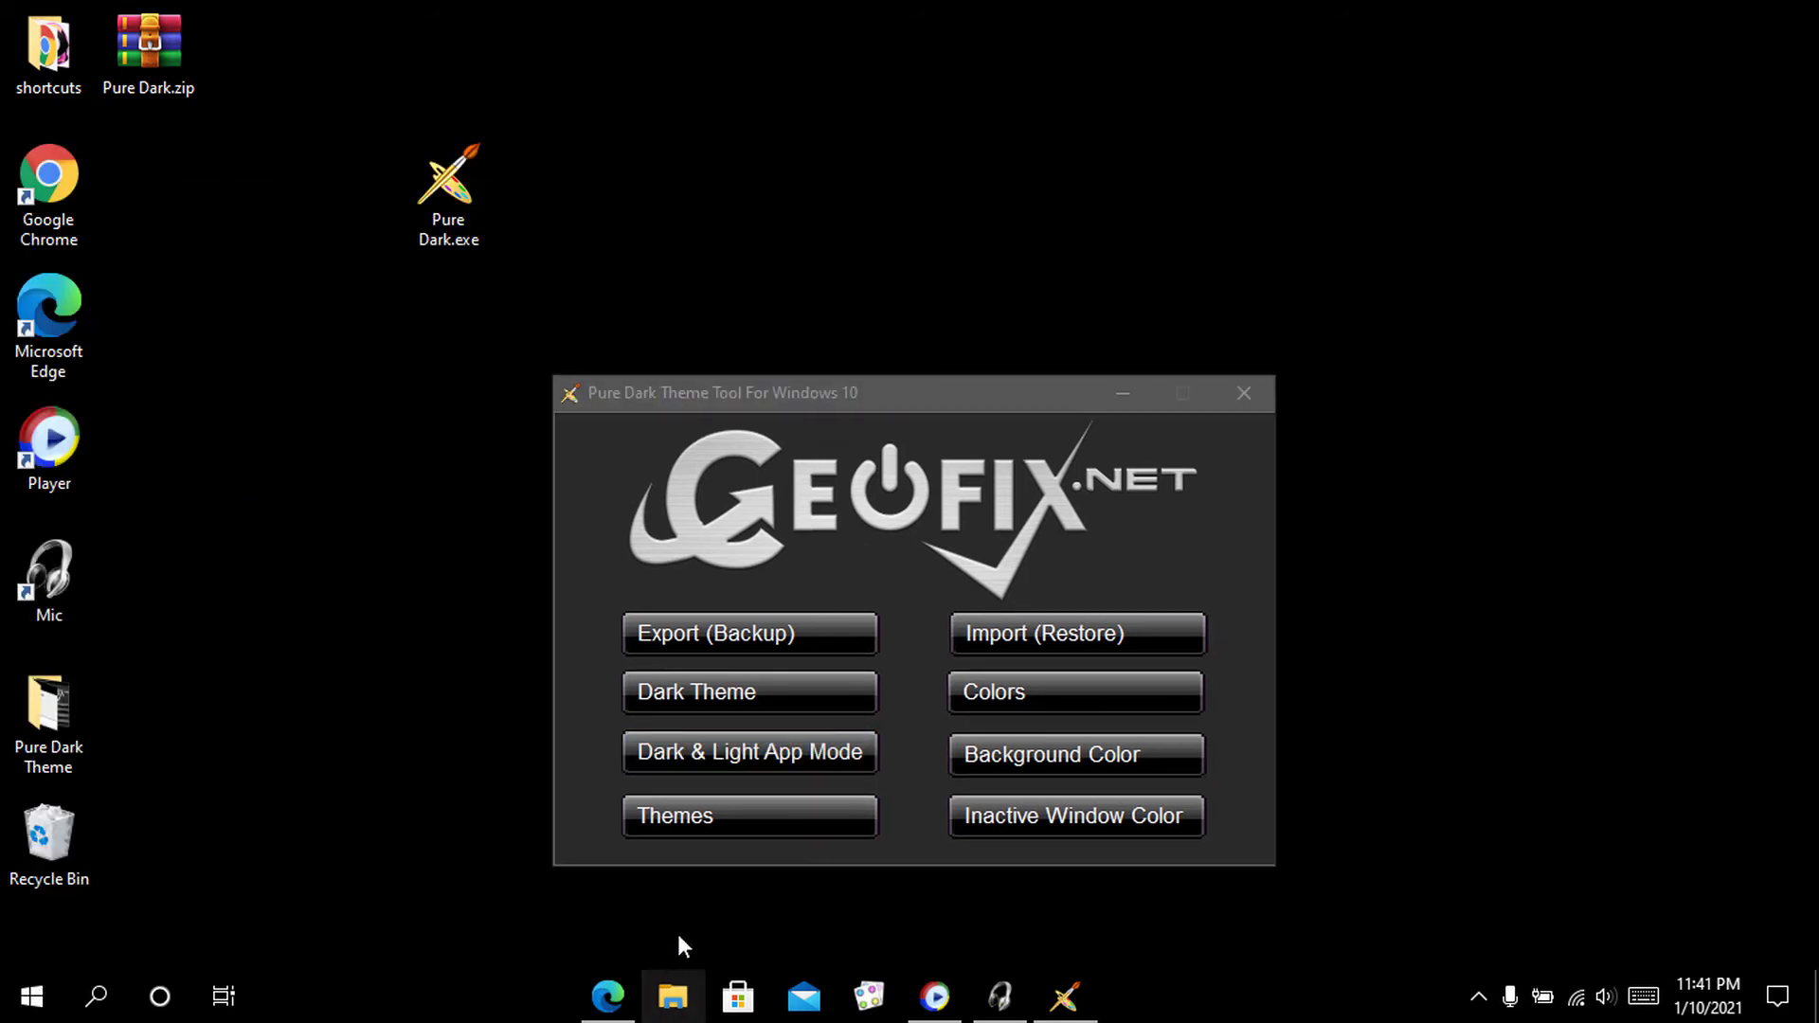
Open File Explorer on the left, with the theme tool window to its right.
click(672, 996)
mouse_move(961, 16)
mouse_down()
mouse_move(654, 255)
mouse_move(497, 307)
mouse_up()
drag(964, 400, 1311, 298)
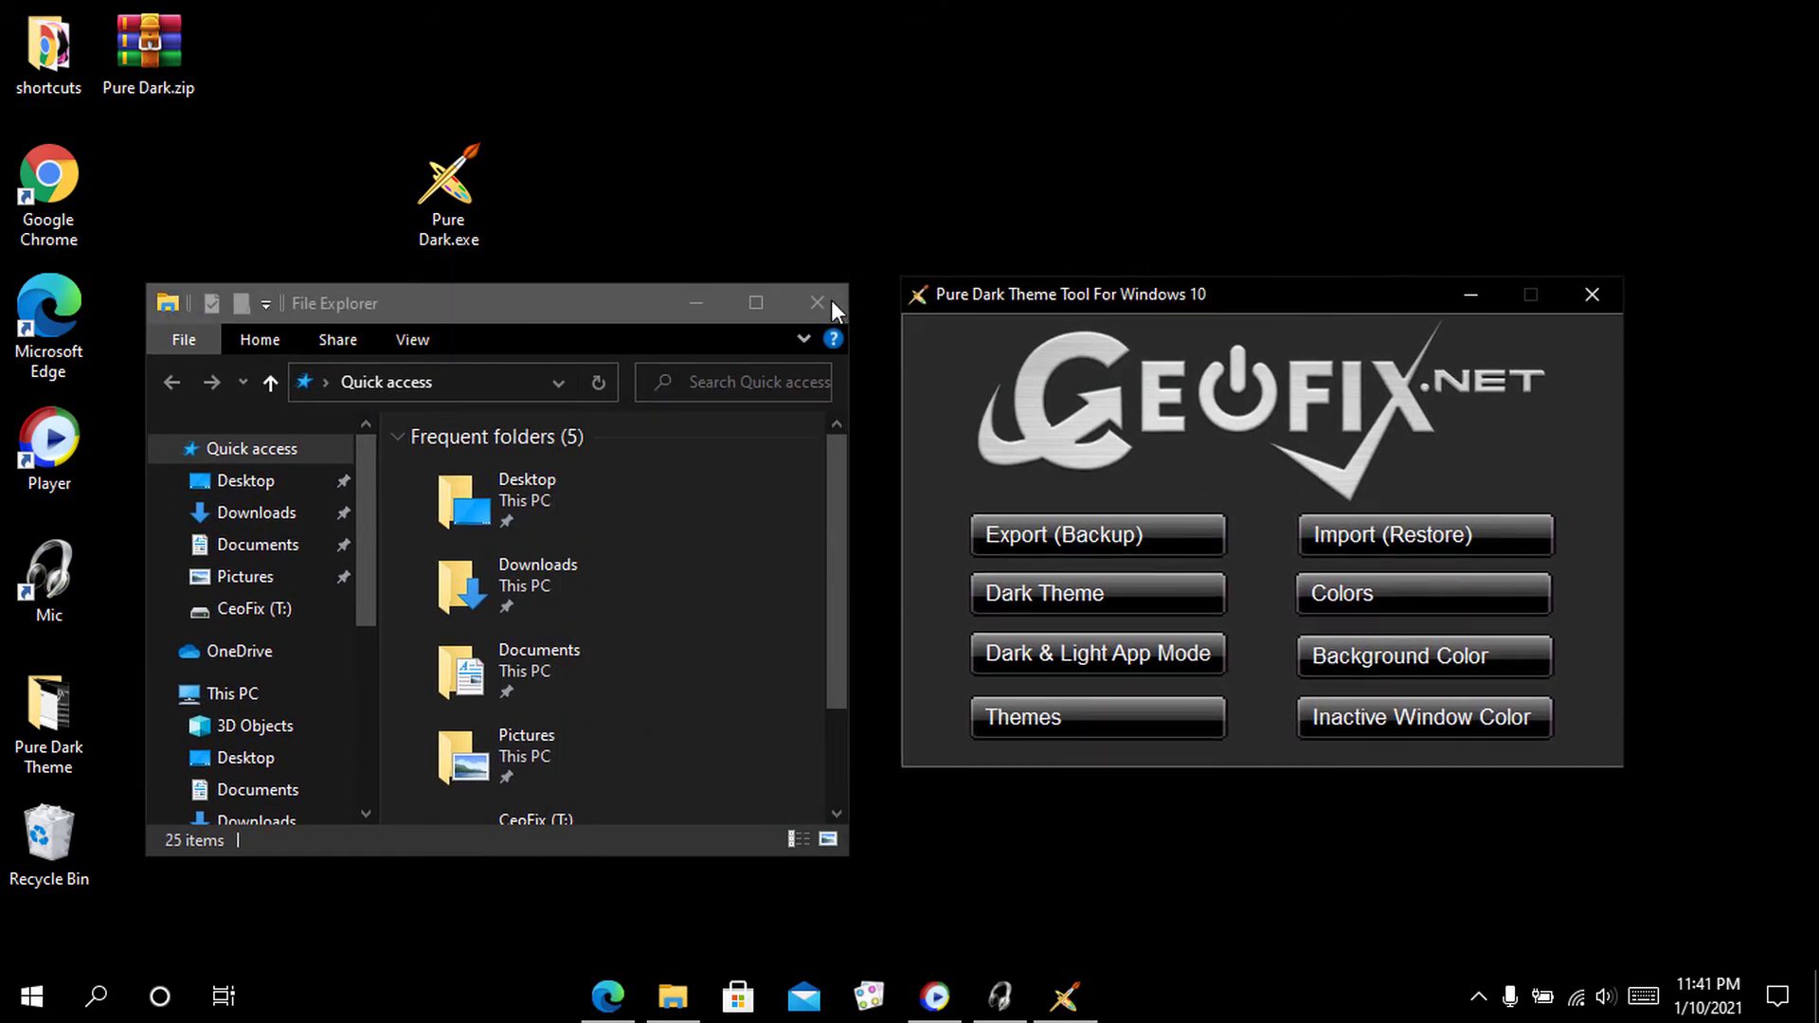
click(1196, 297)
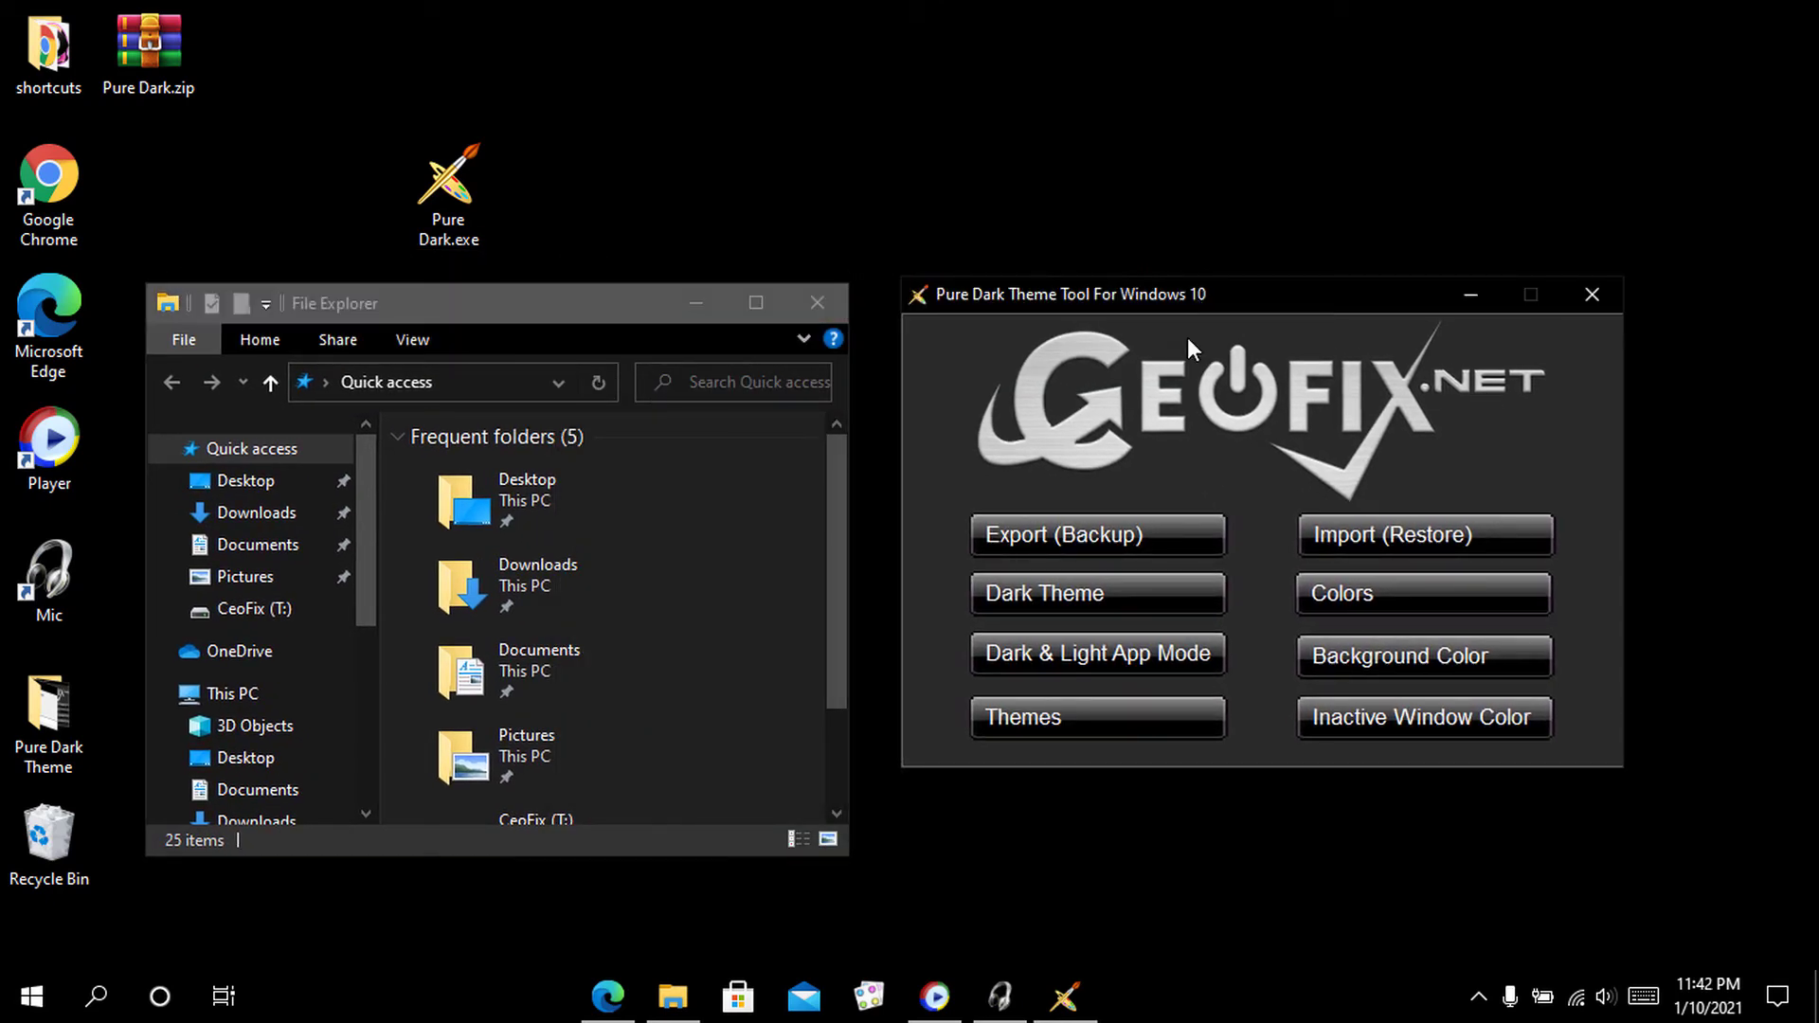
Set the inactive window colour to FFFFFF and confirm it.
click(1386, 727)
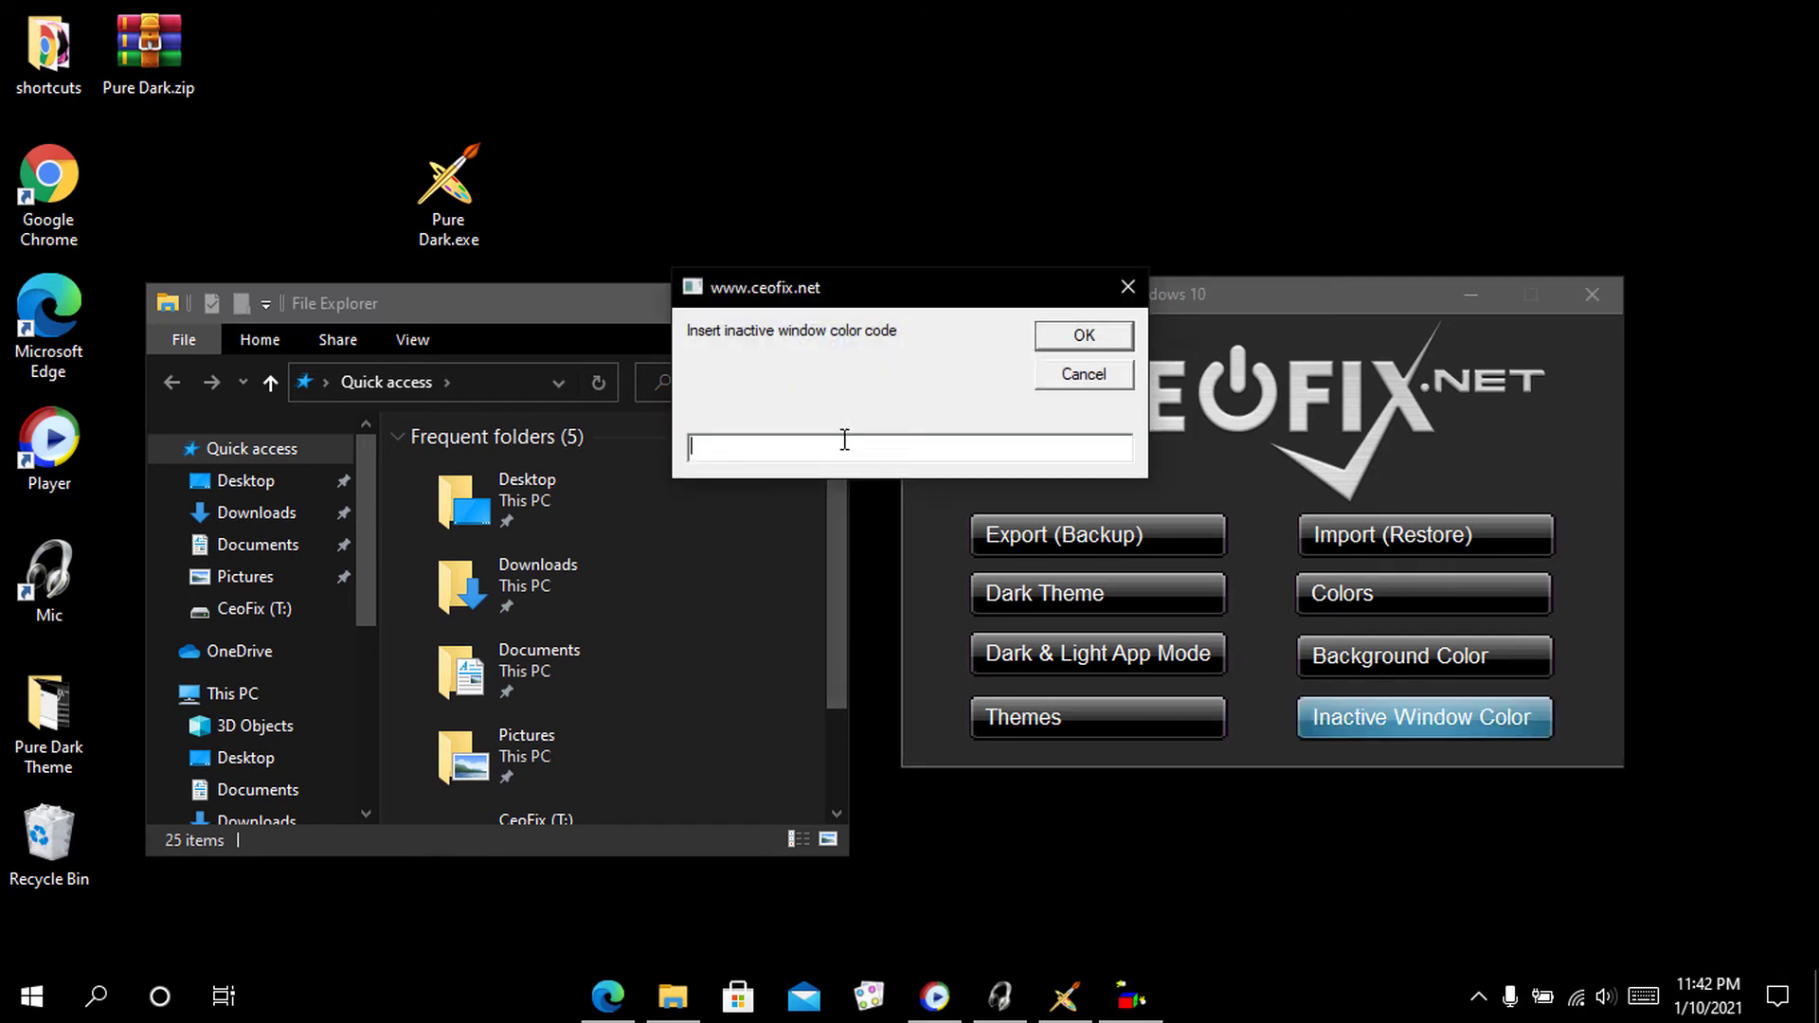
text(FFFF)
text(FF)
click(1253, 299)
drag(875, 291, 753, 442)
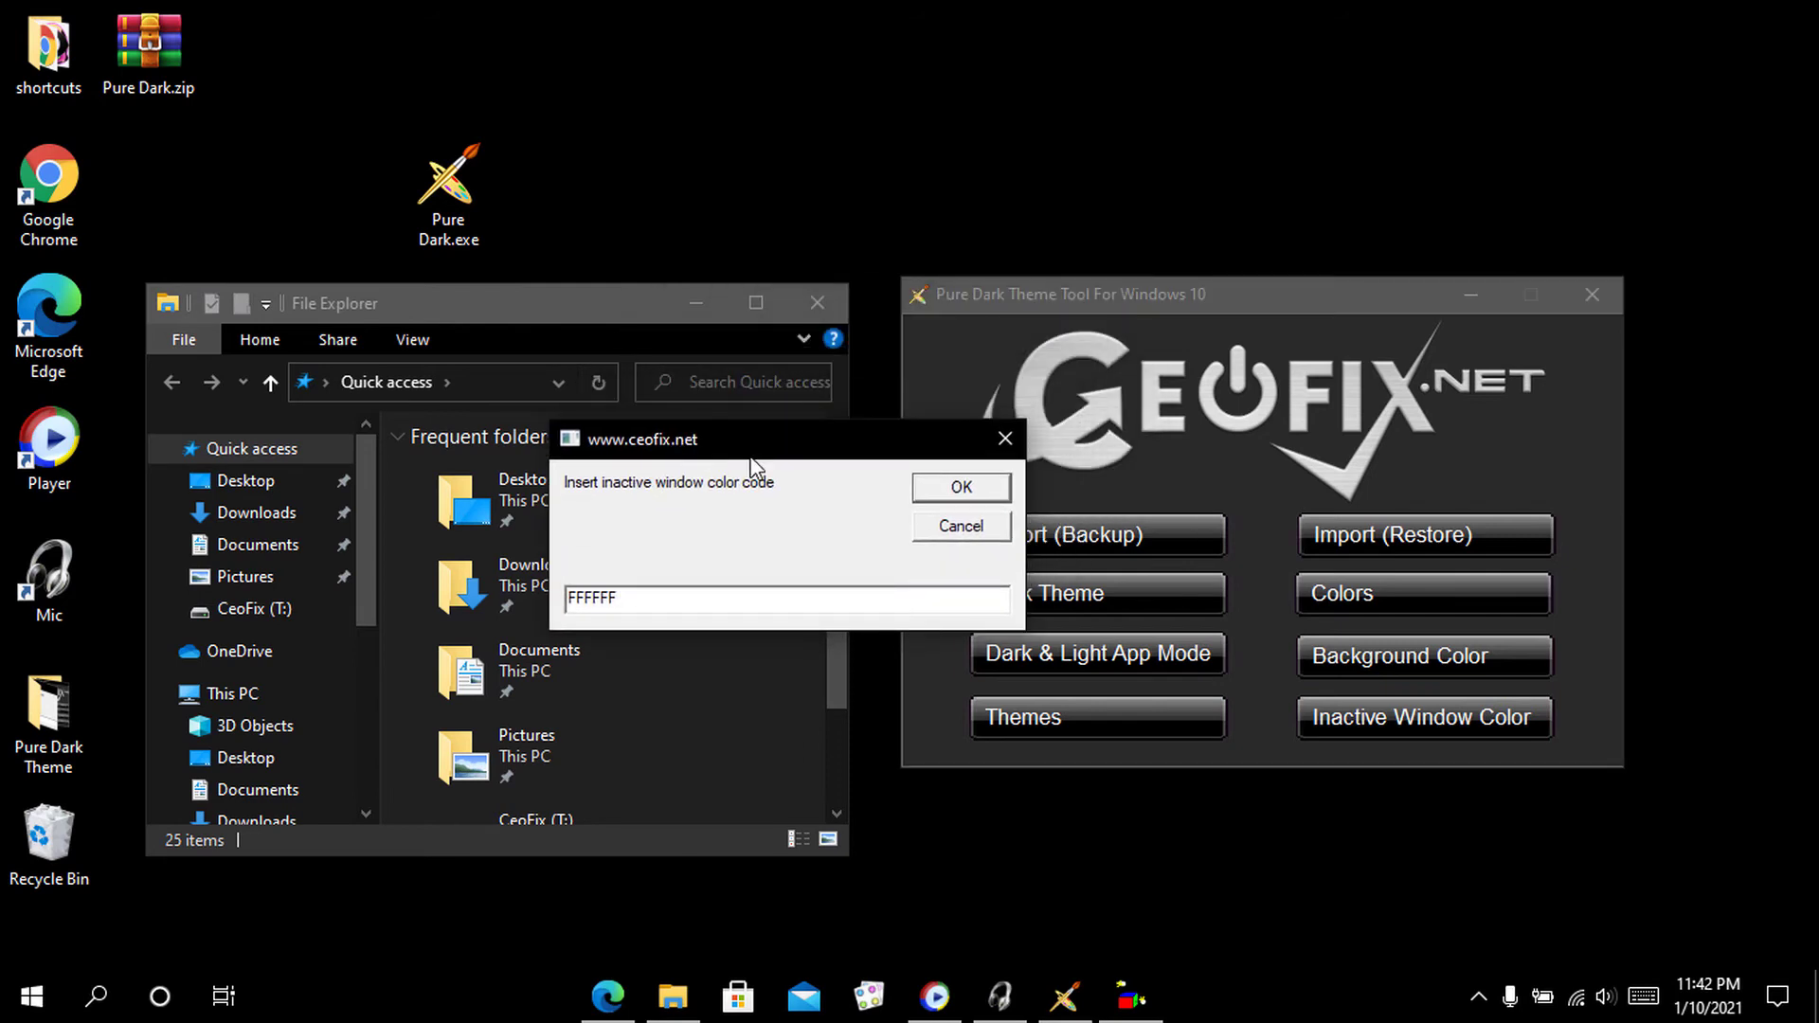
click(961, 488)
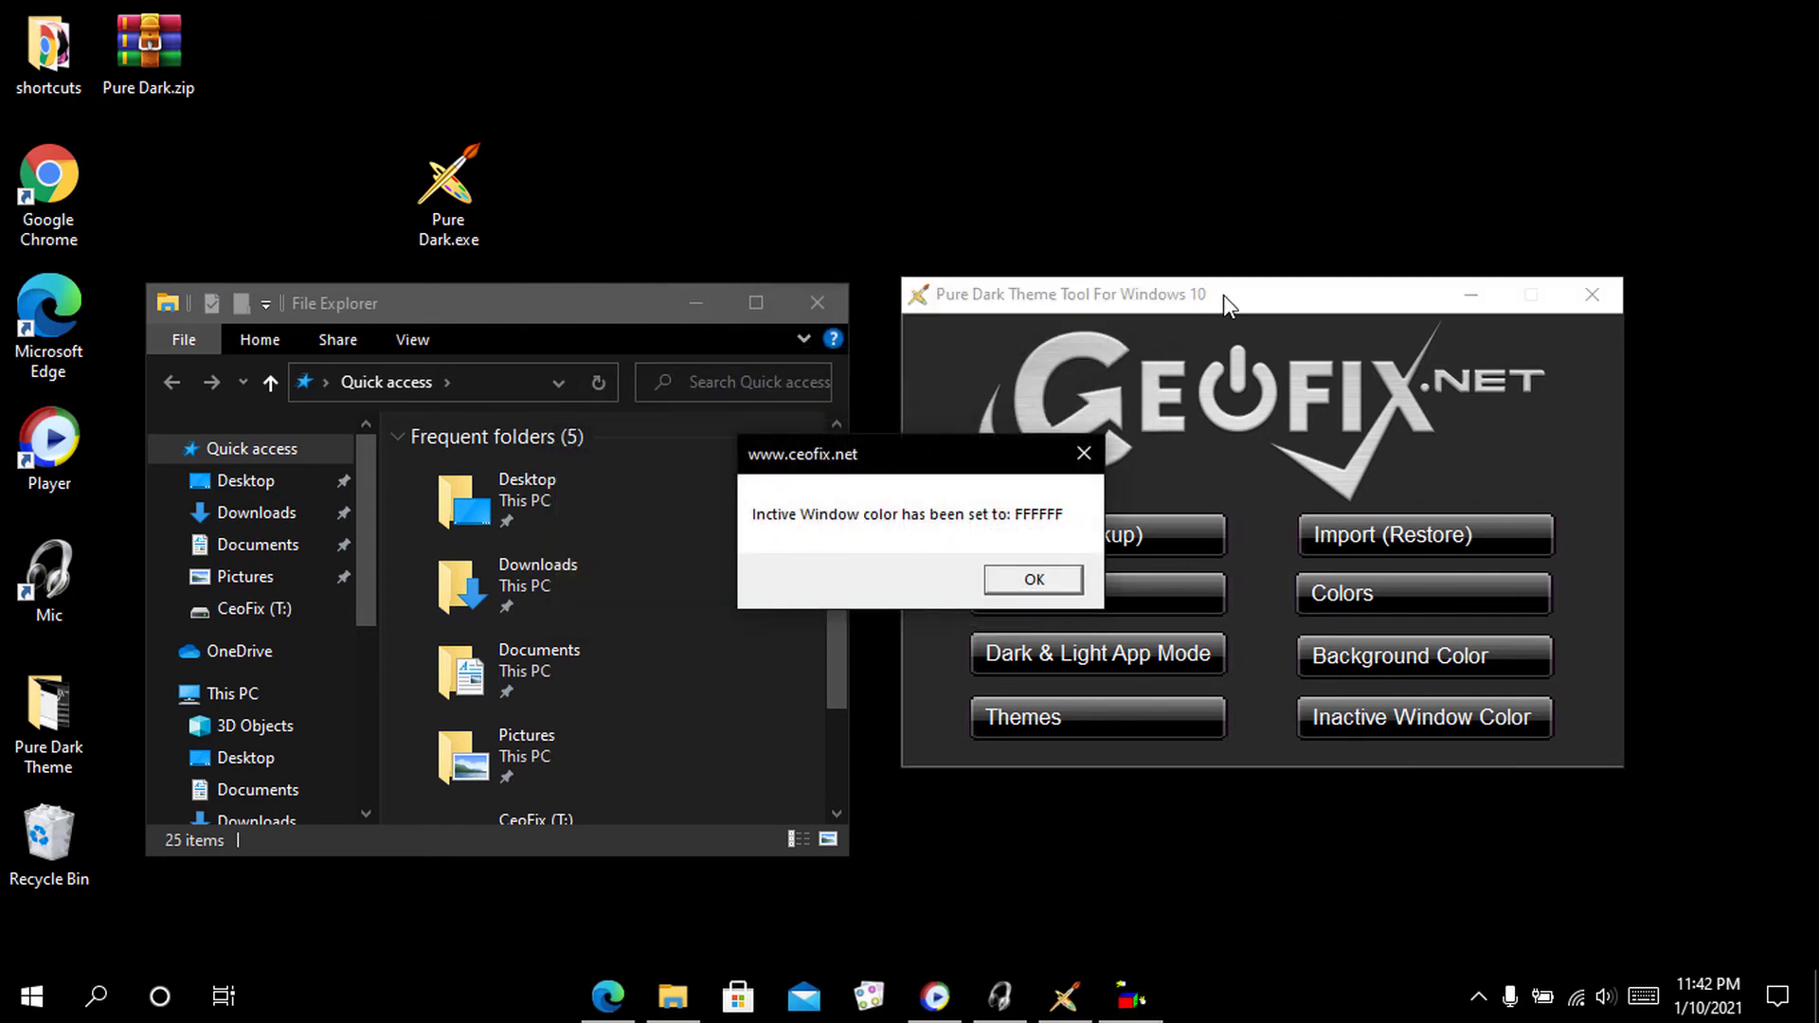
click(1034, 579)
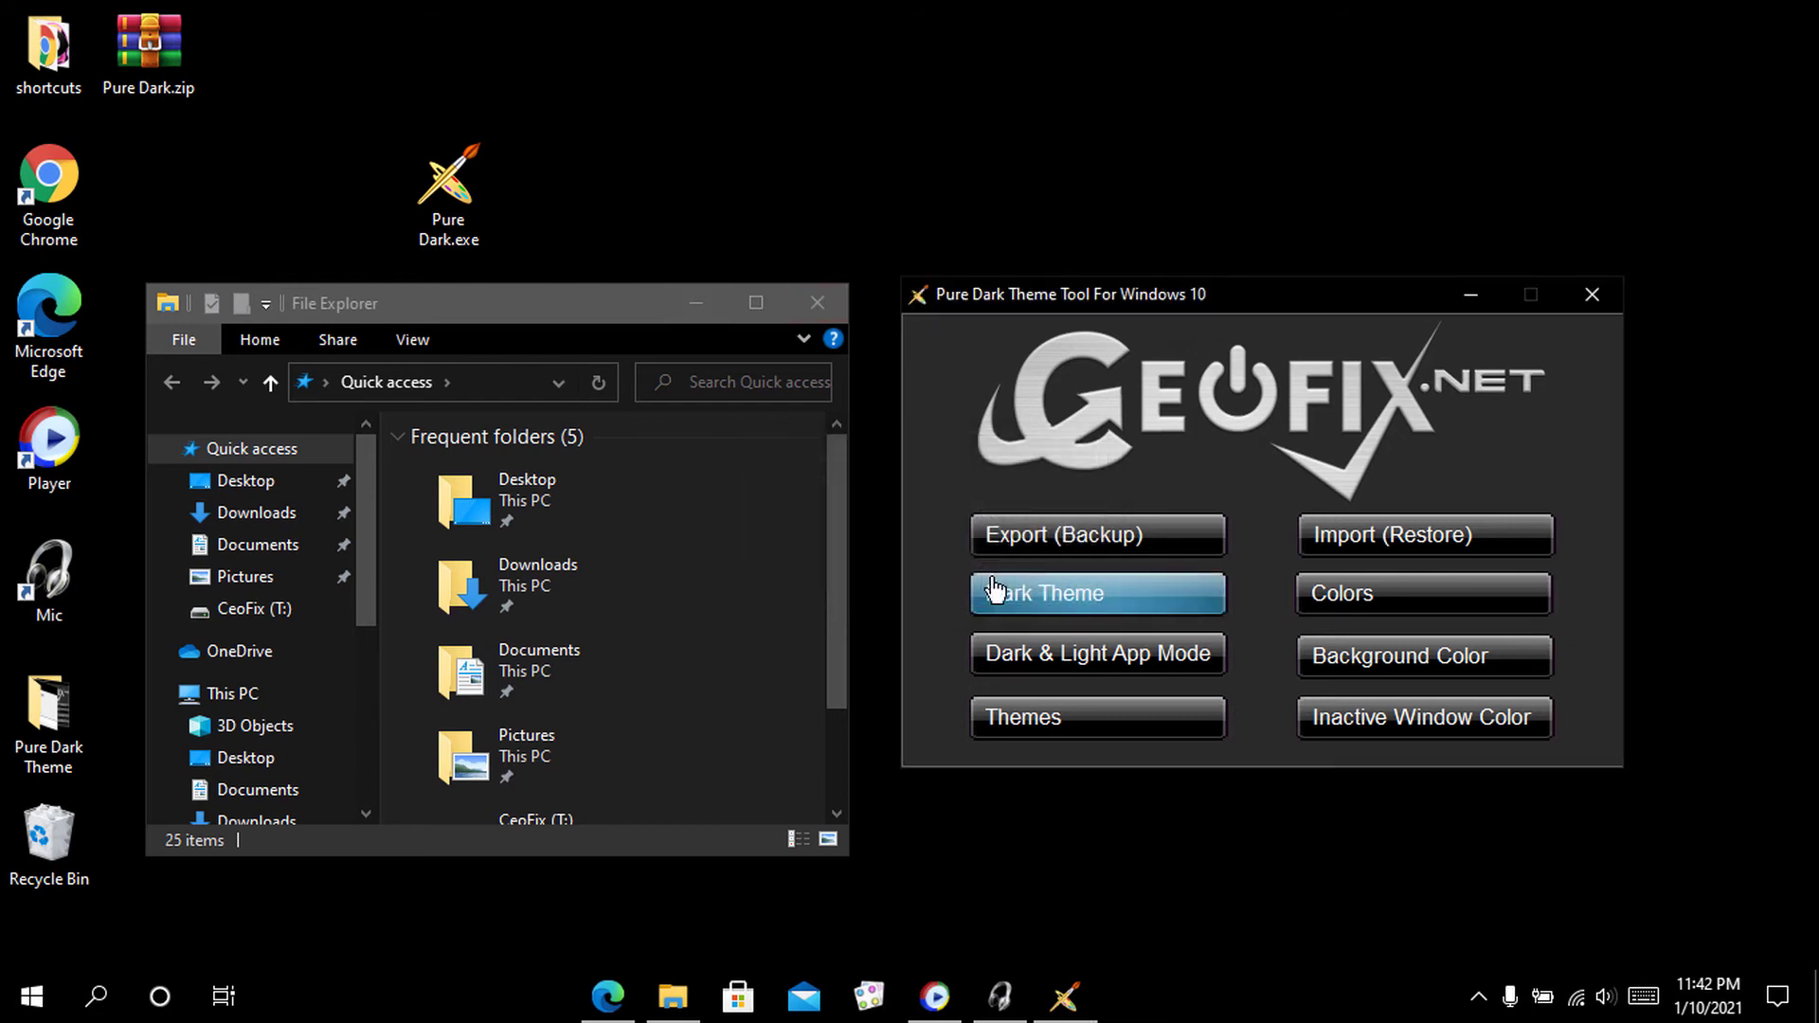
click(591, 309)
click(1033, 300)
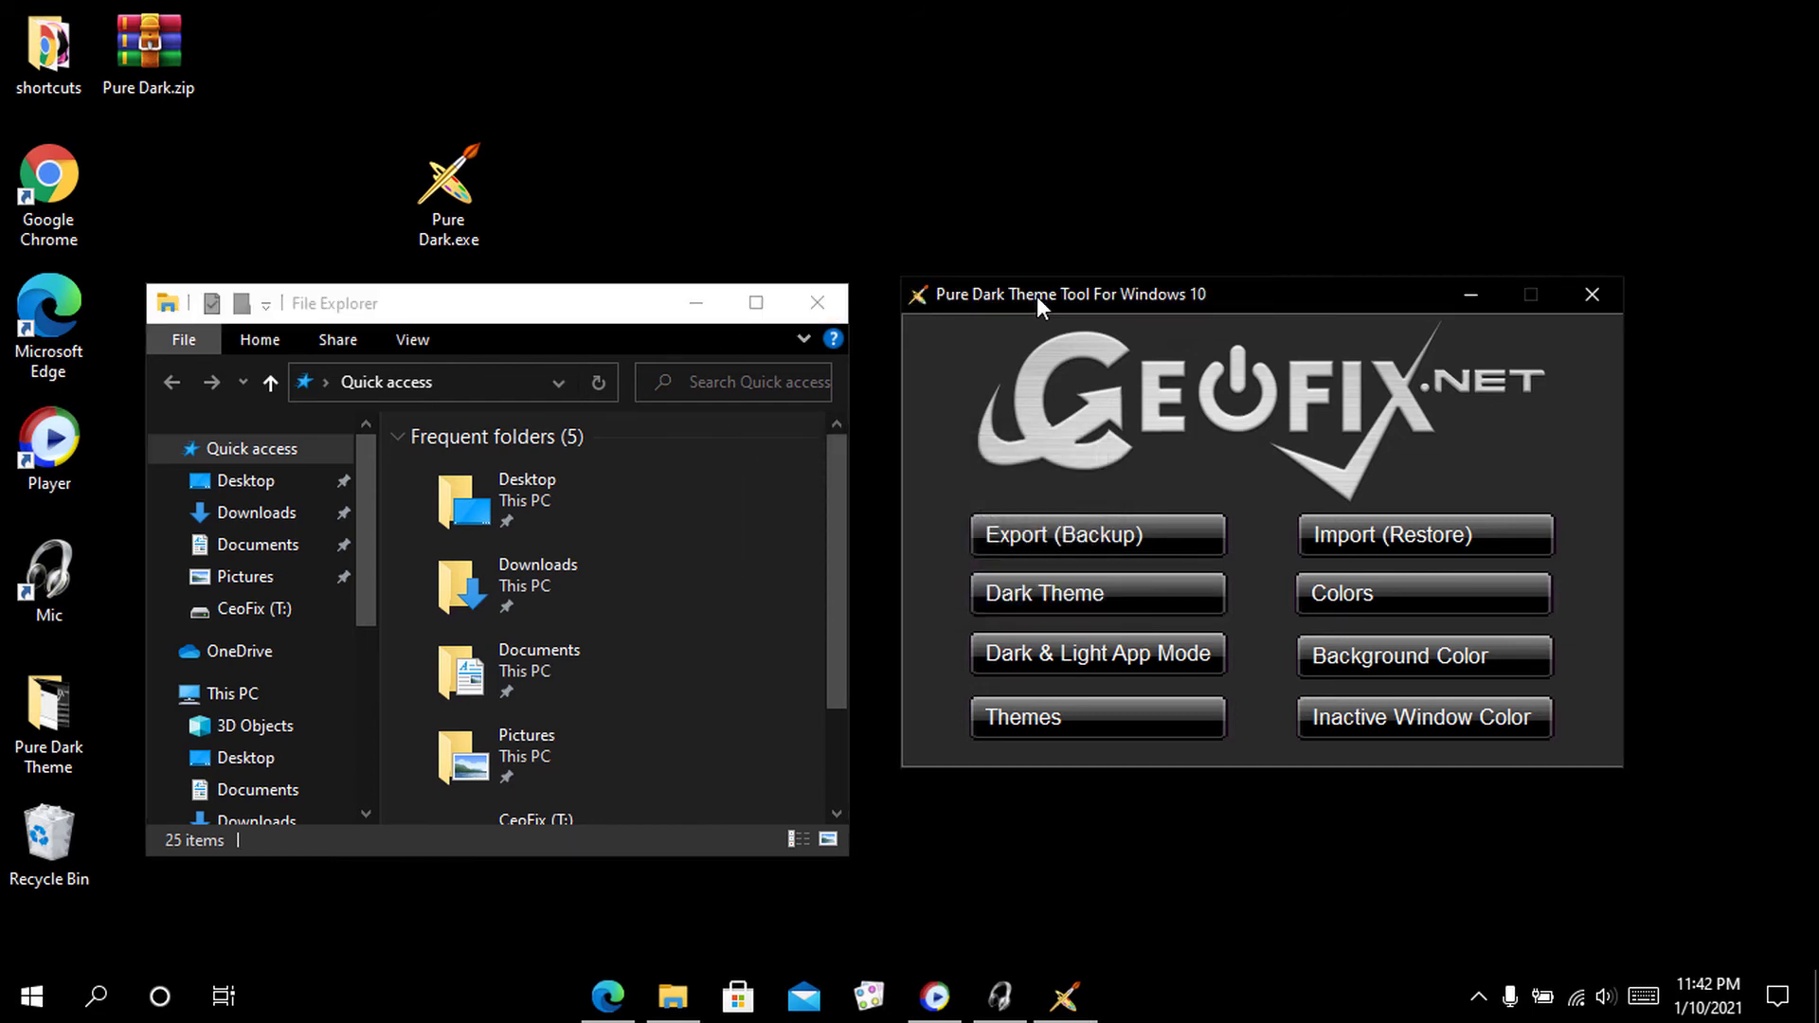
click(559, 312)
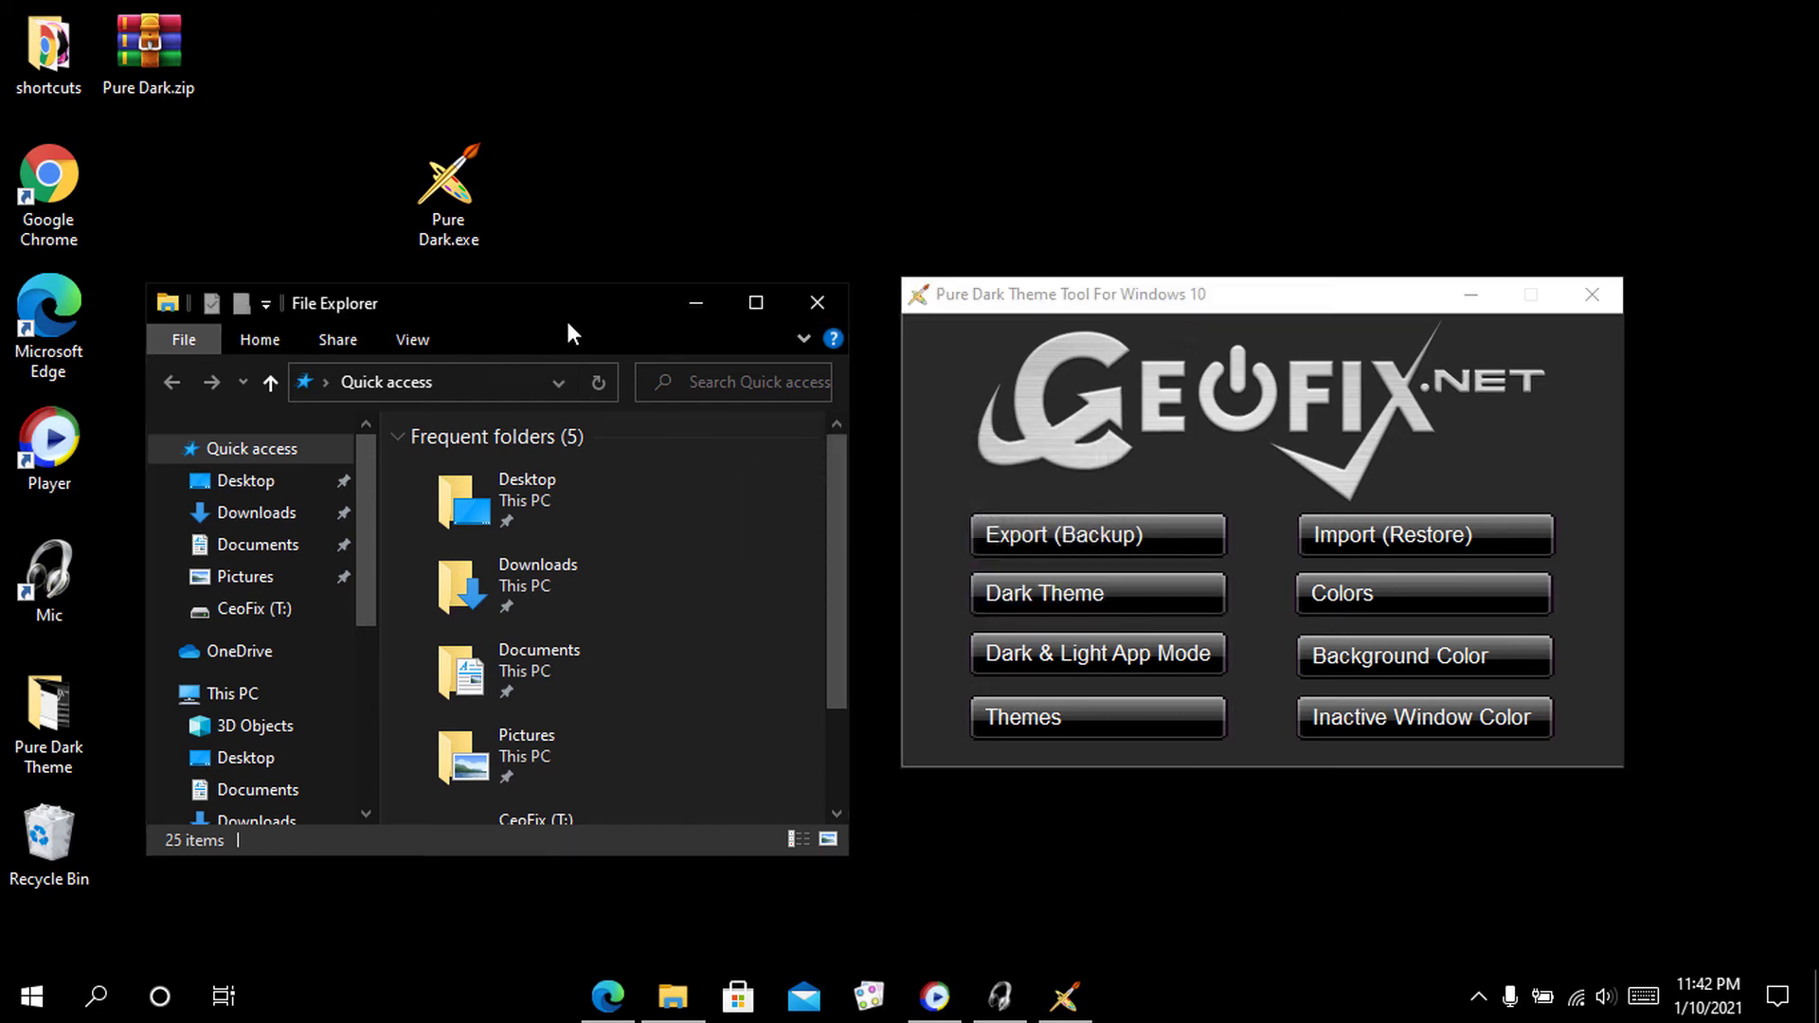
click(1052, 299)
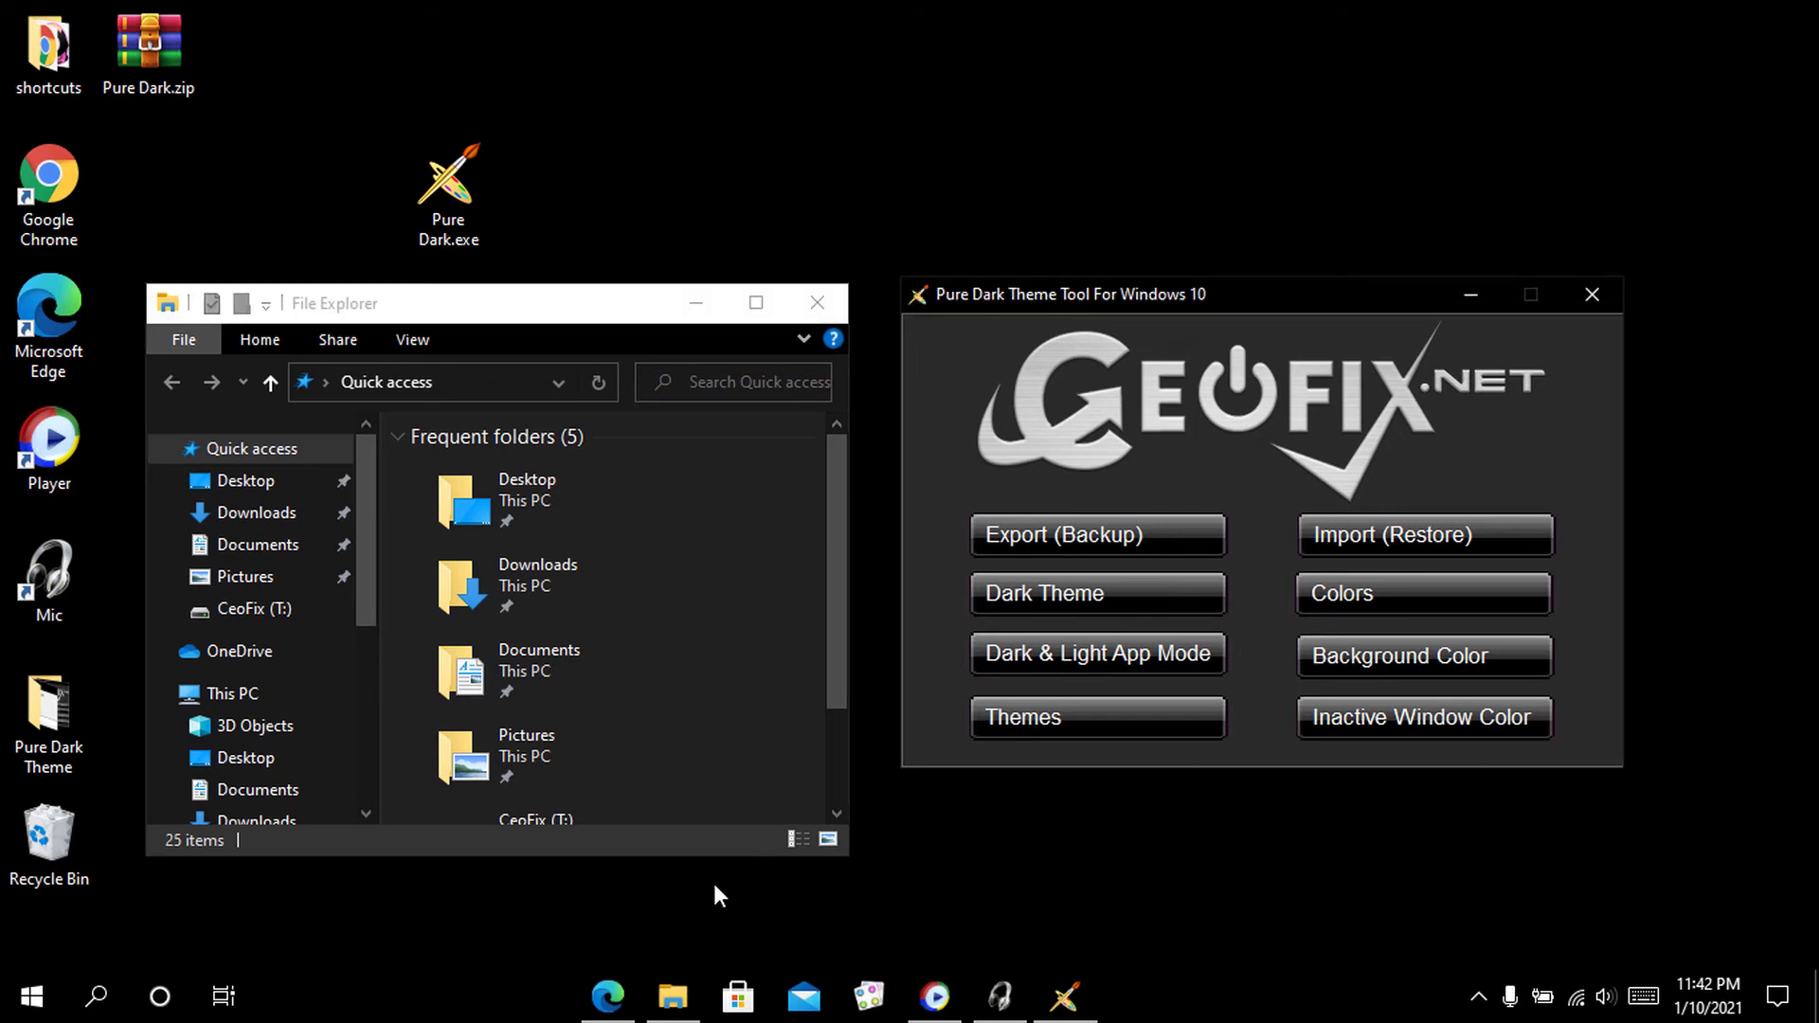
Import the backup, then confirm the Start menu and Action Center look light again.
click(1365, 537)
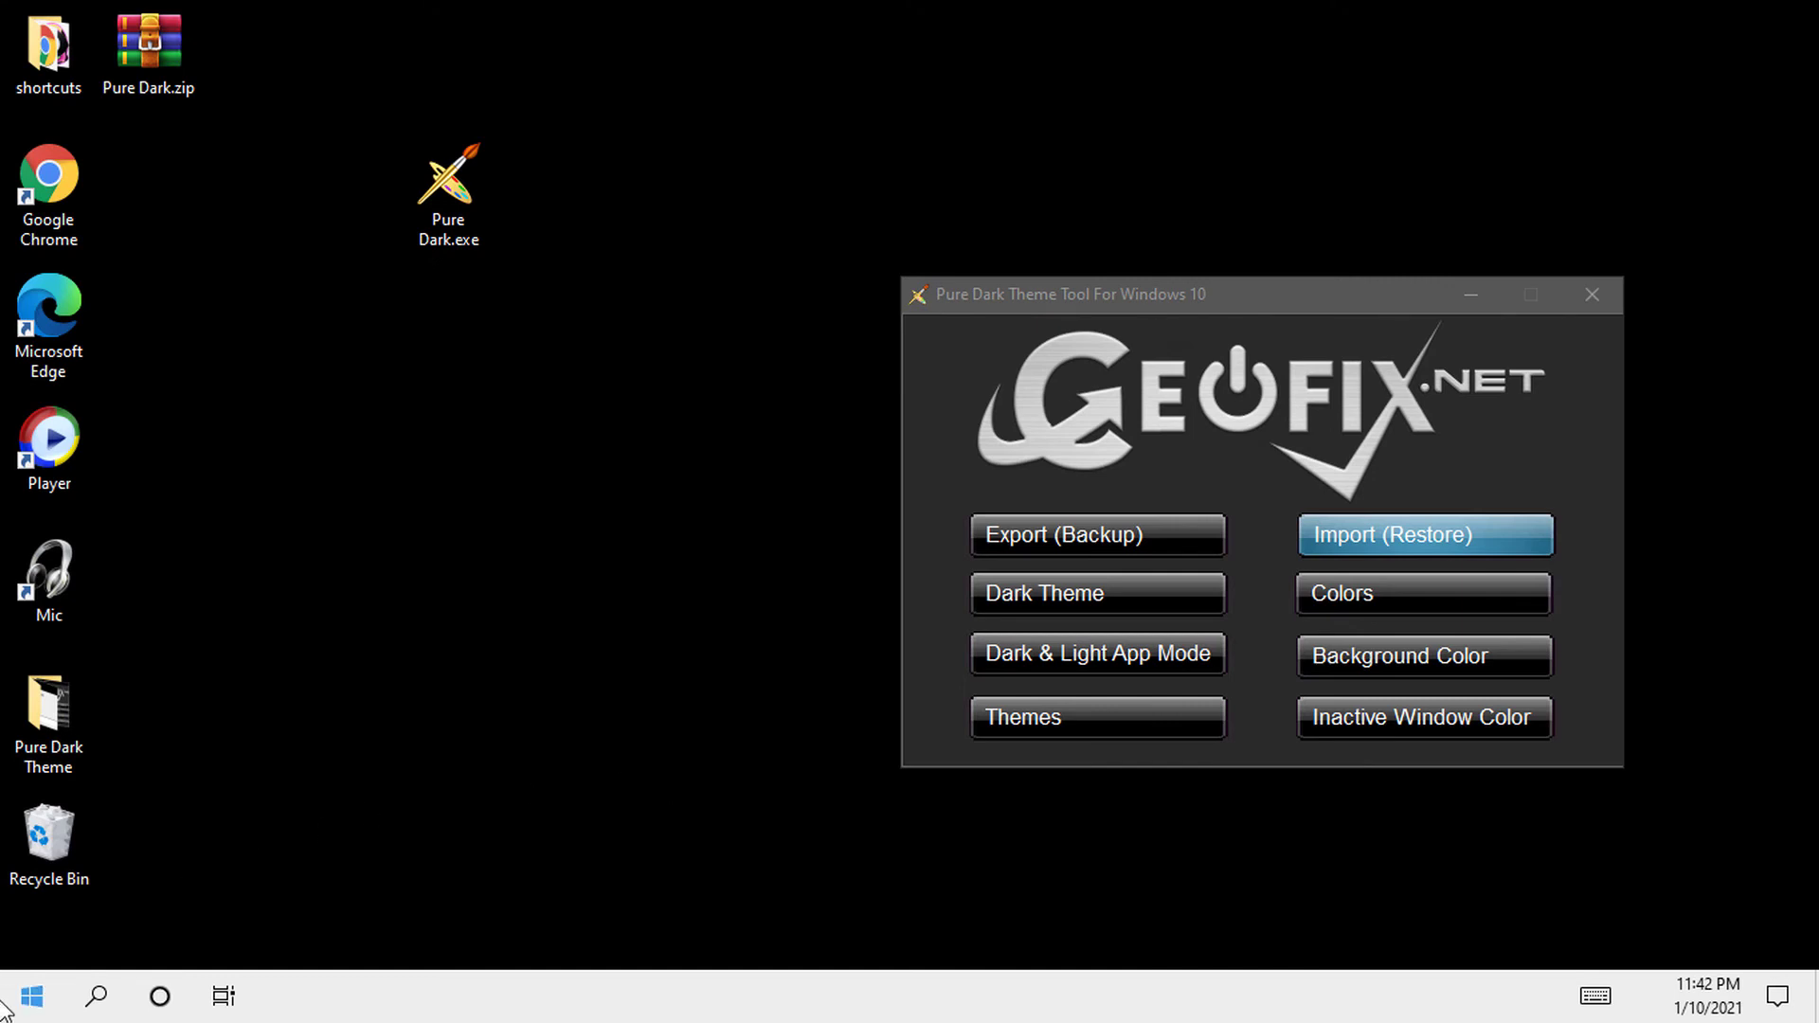
click(31, 997)
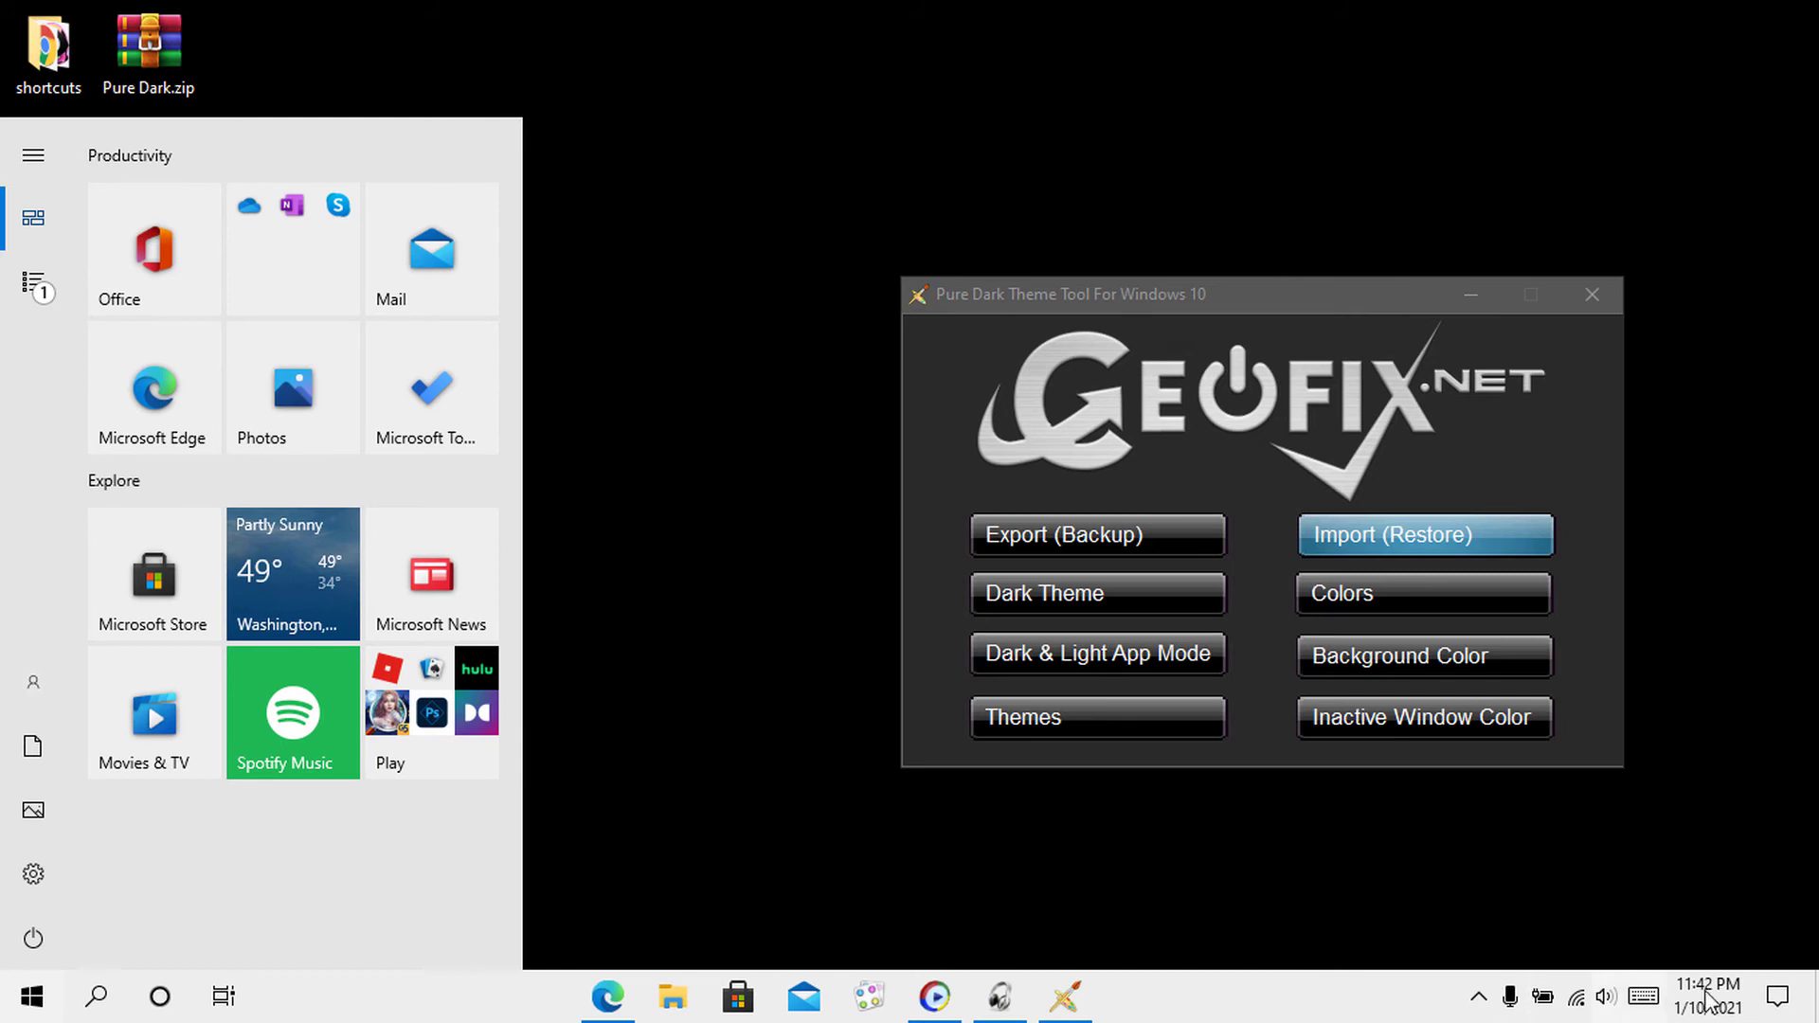
drag(1377, 318, 1063, 343)
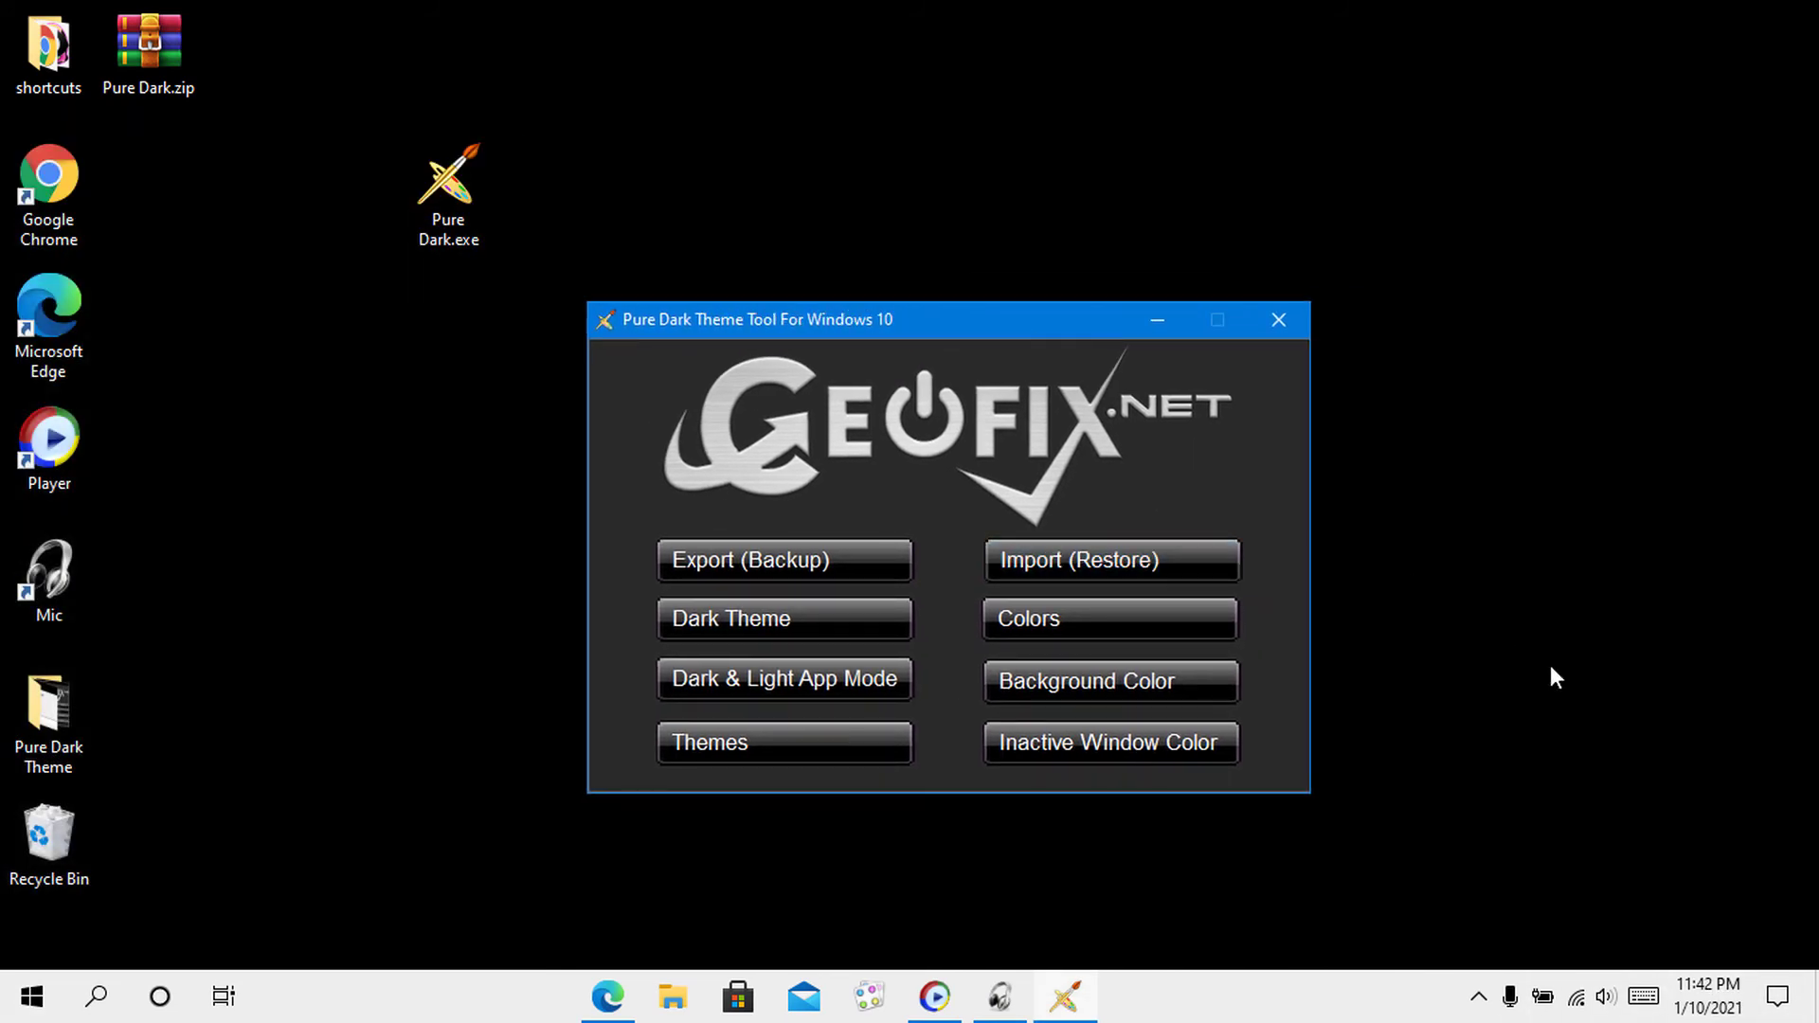
click(1780, 1000)
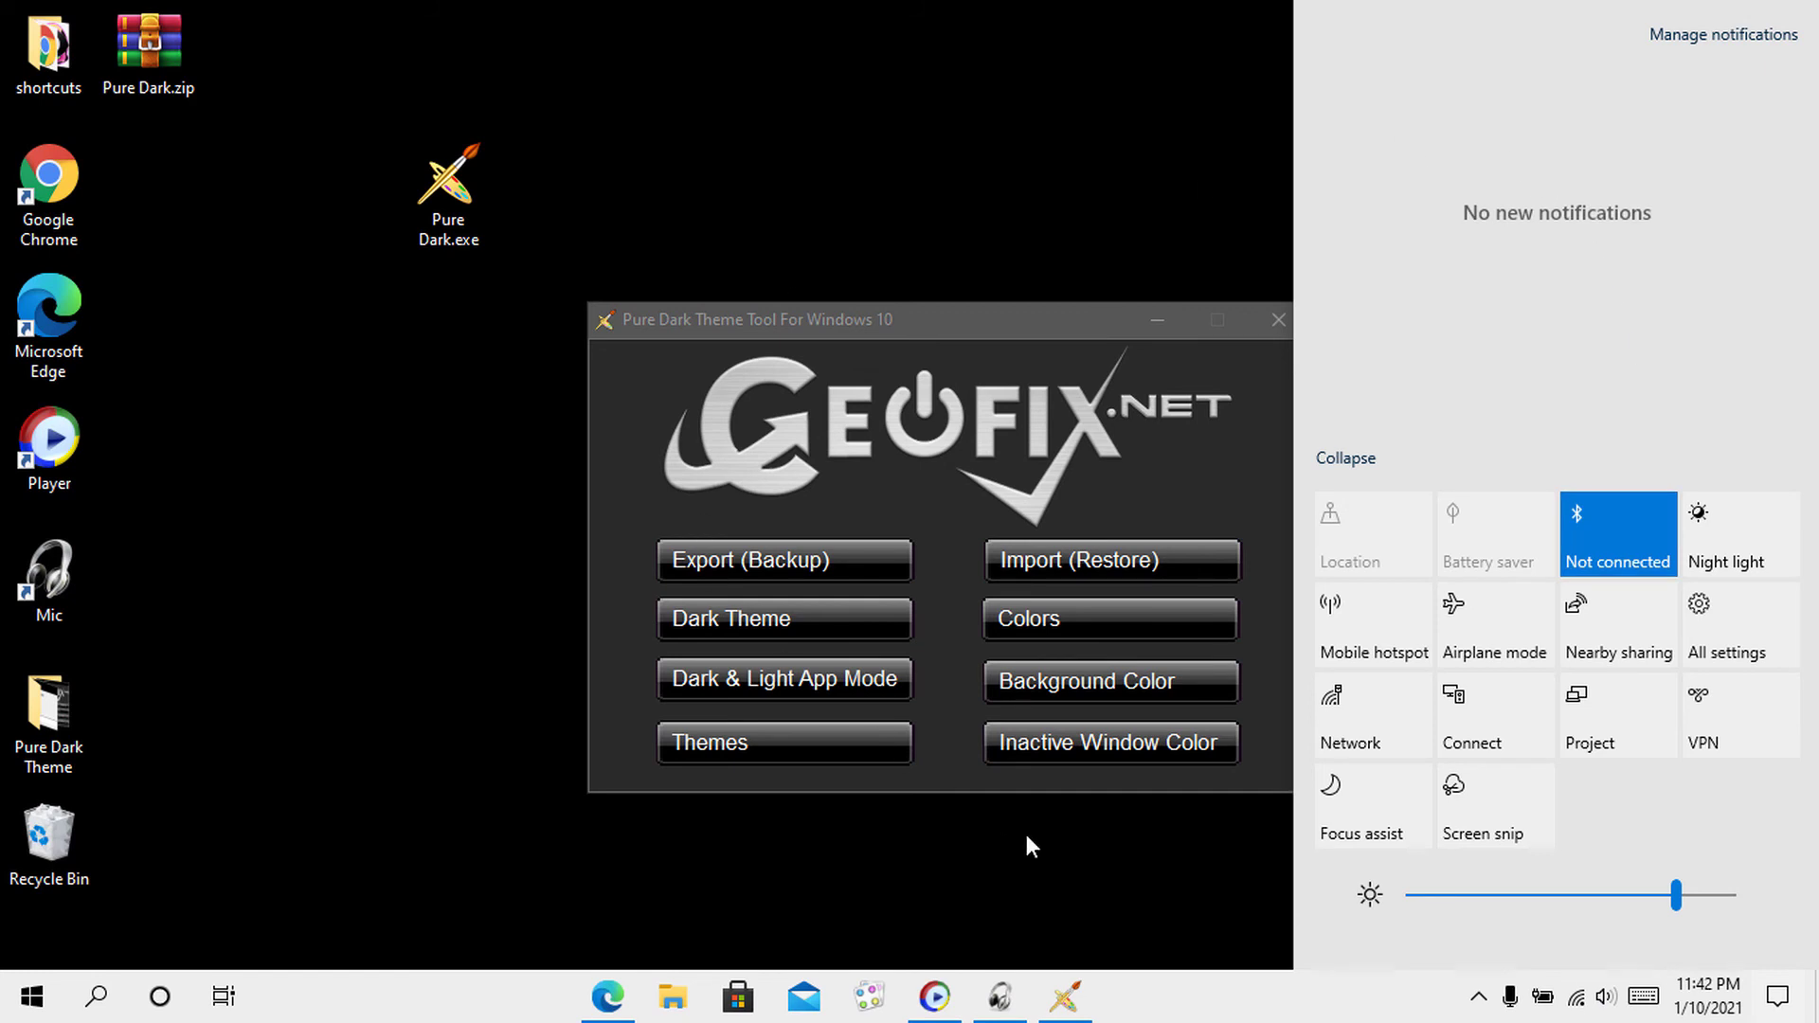
drag(961, 319, 882, 315)
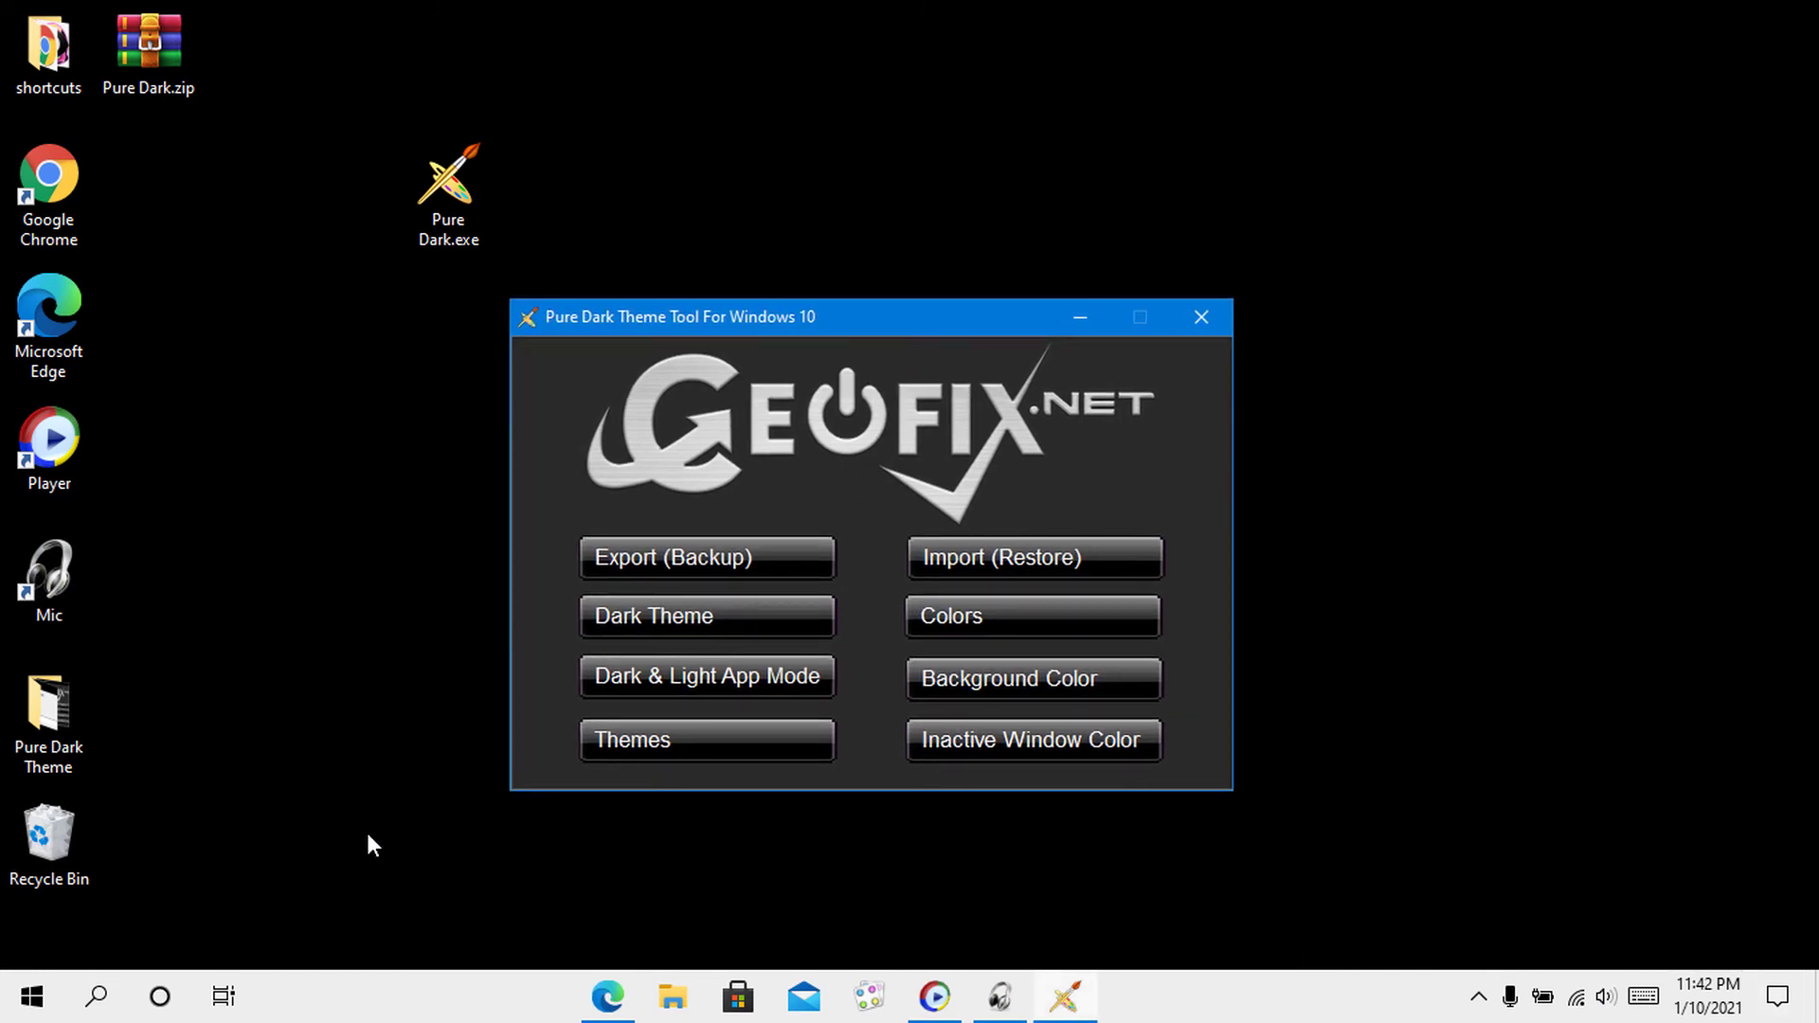
Reapply the pure black Dark Theme and check the black Start menu and Action Center.
click(722, 626)
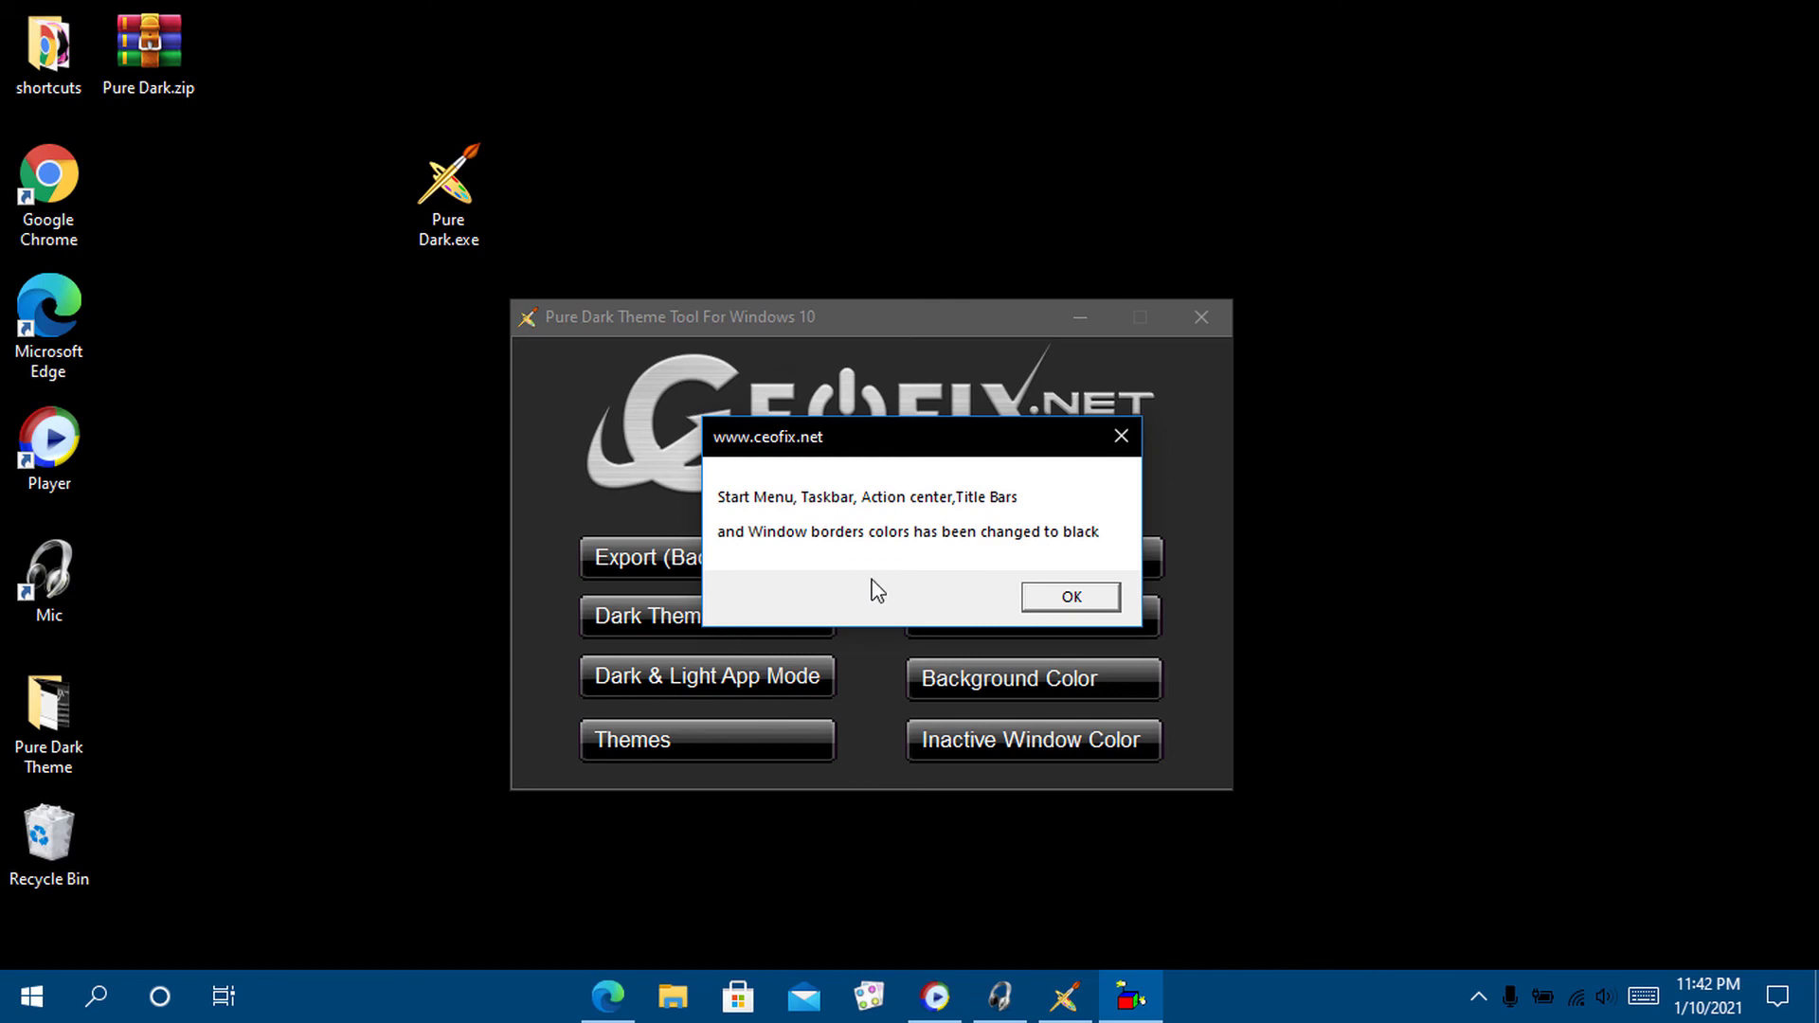
click(1070, 595)
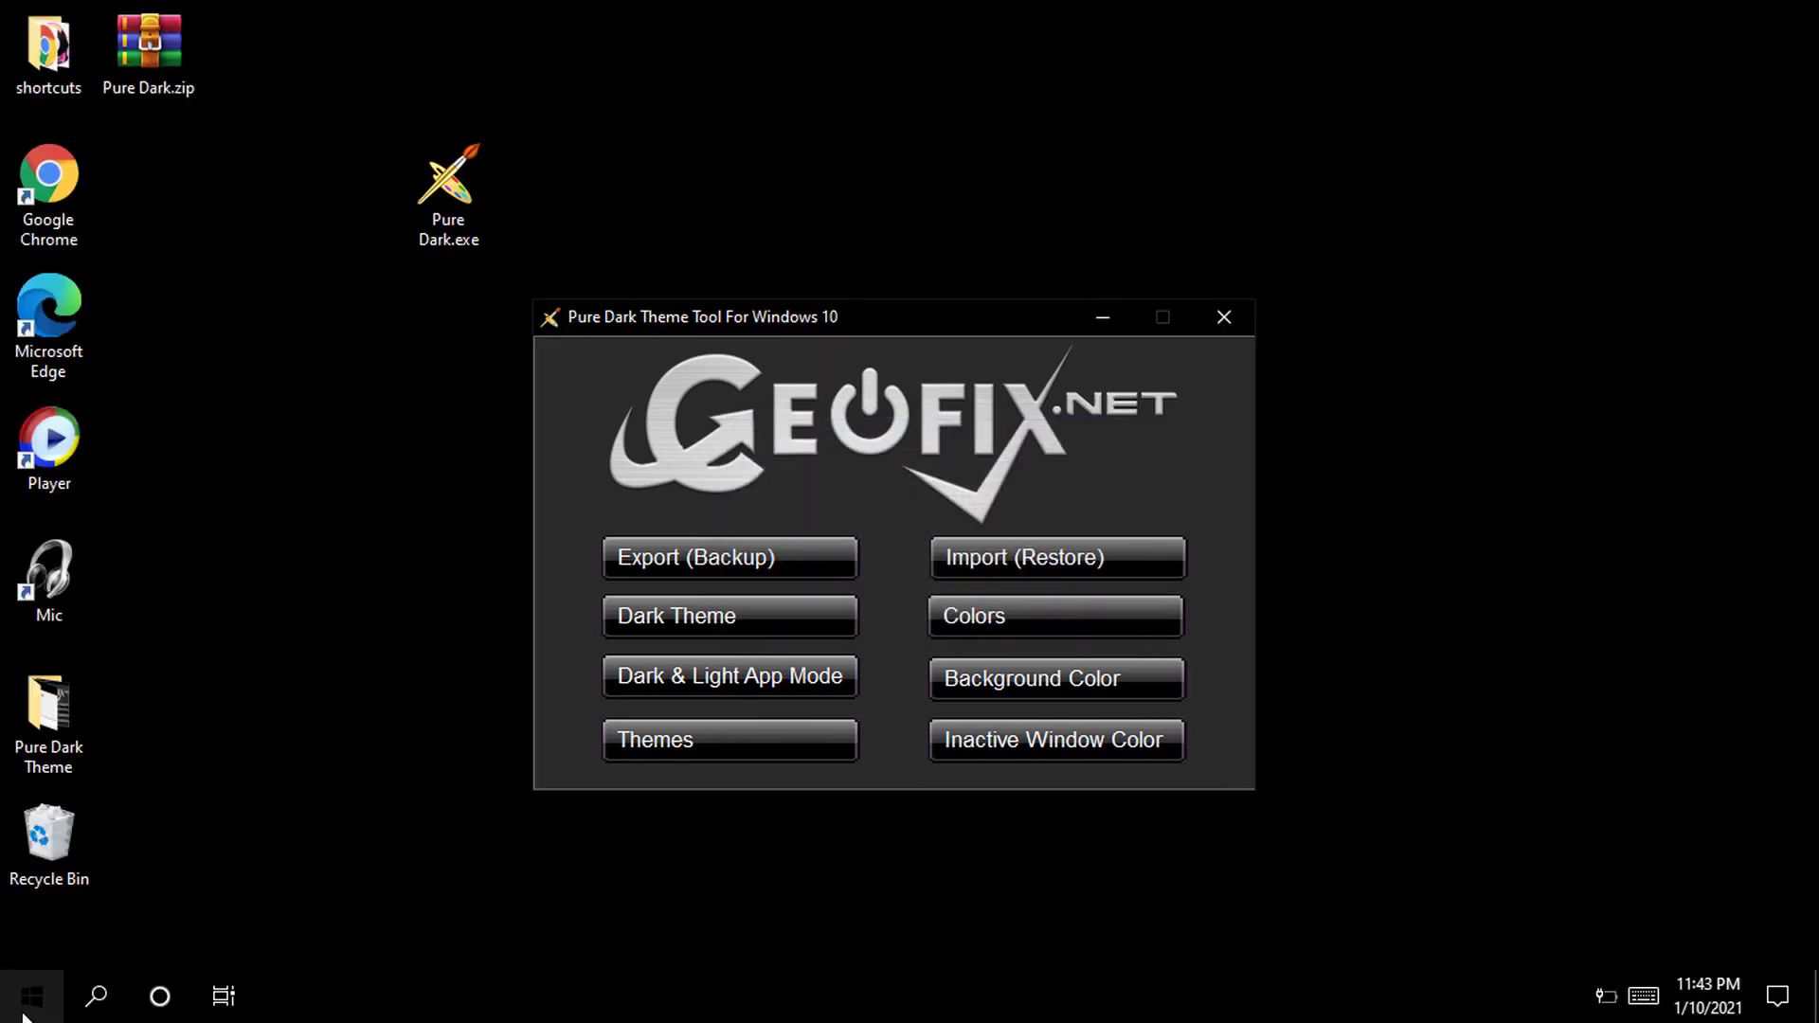
click(31, 997)
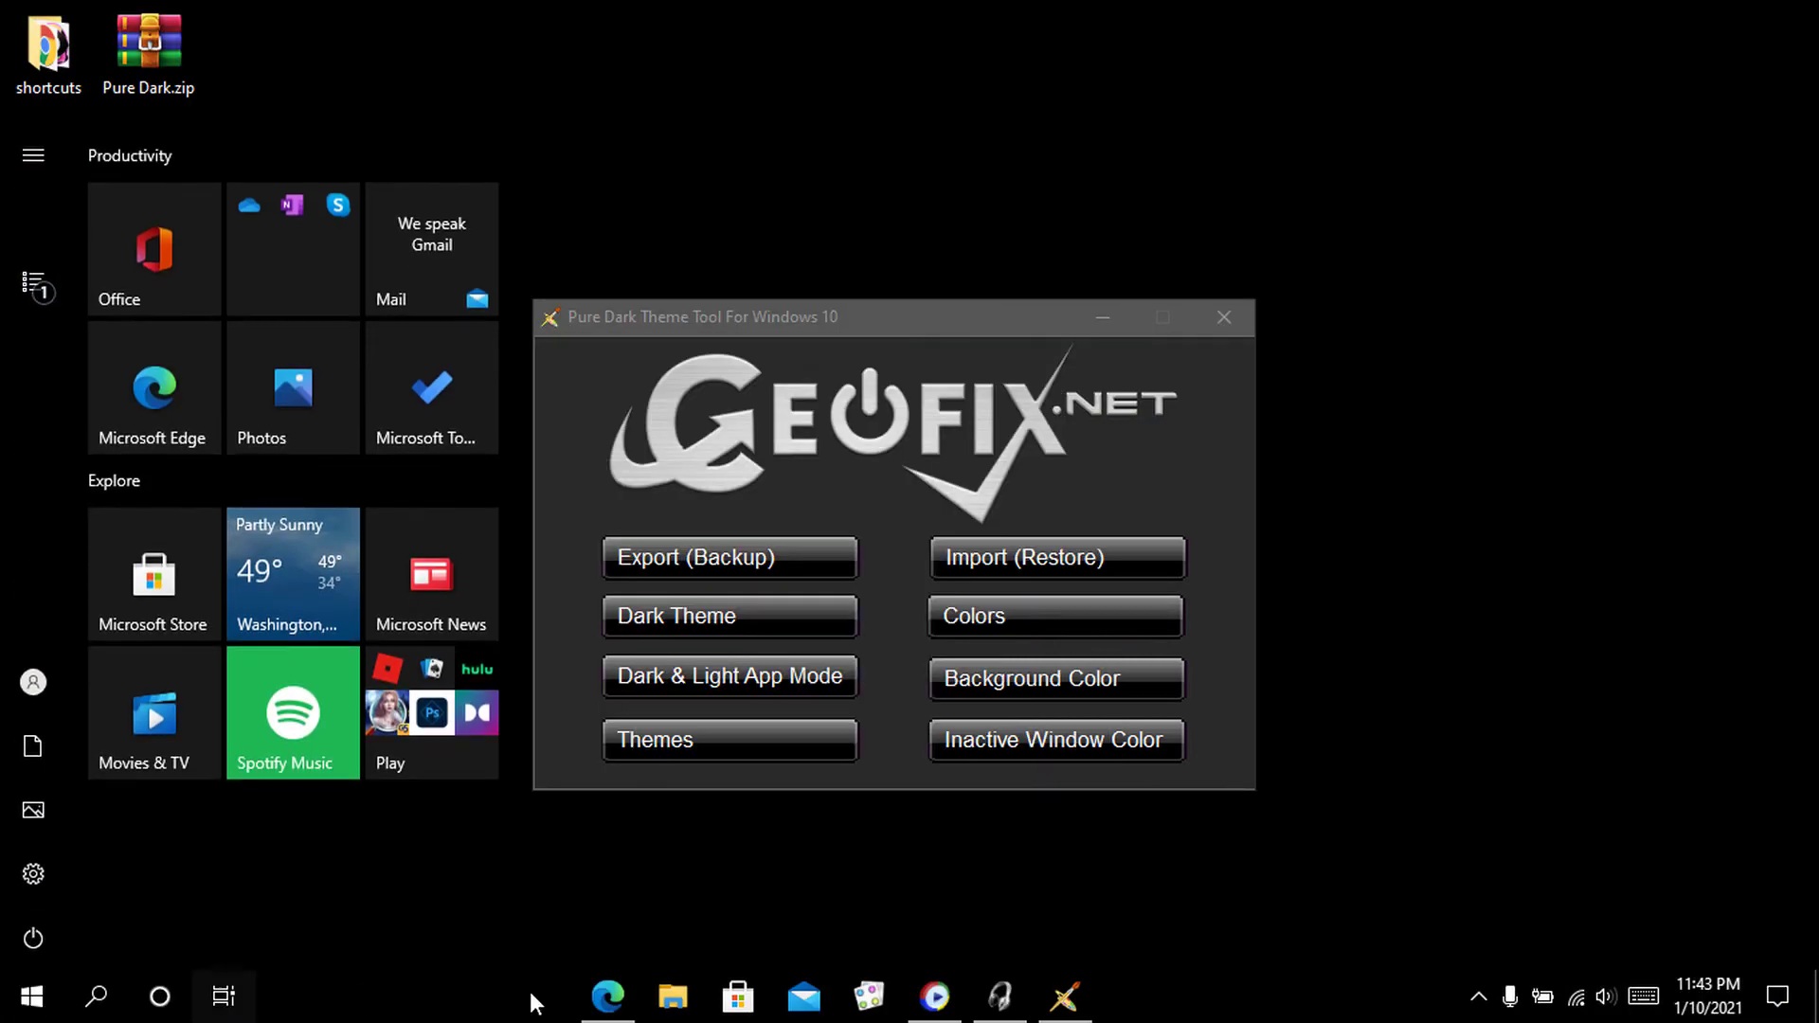
click(1776, 995)
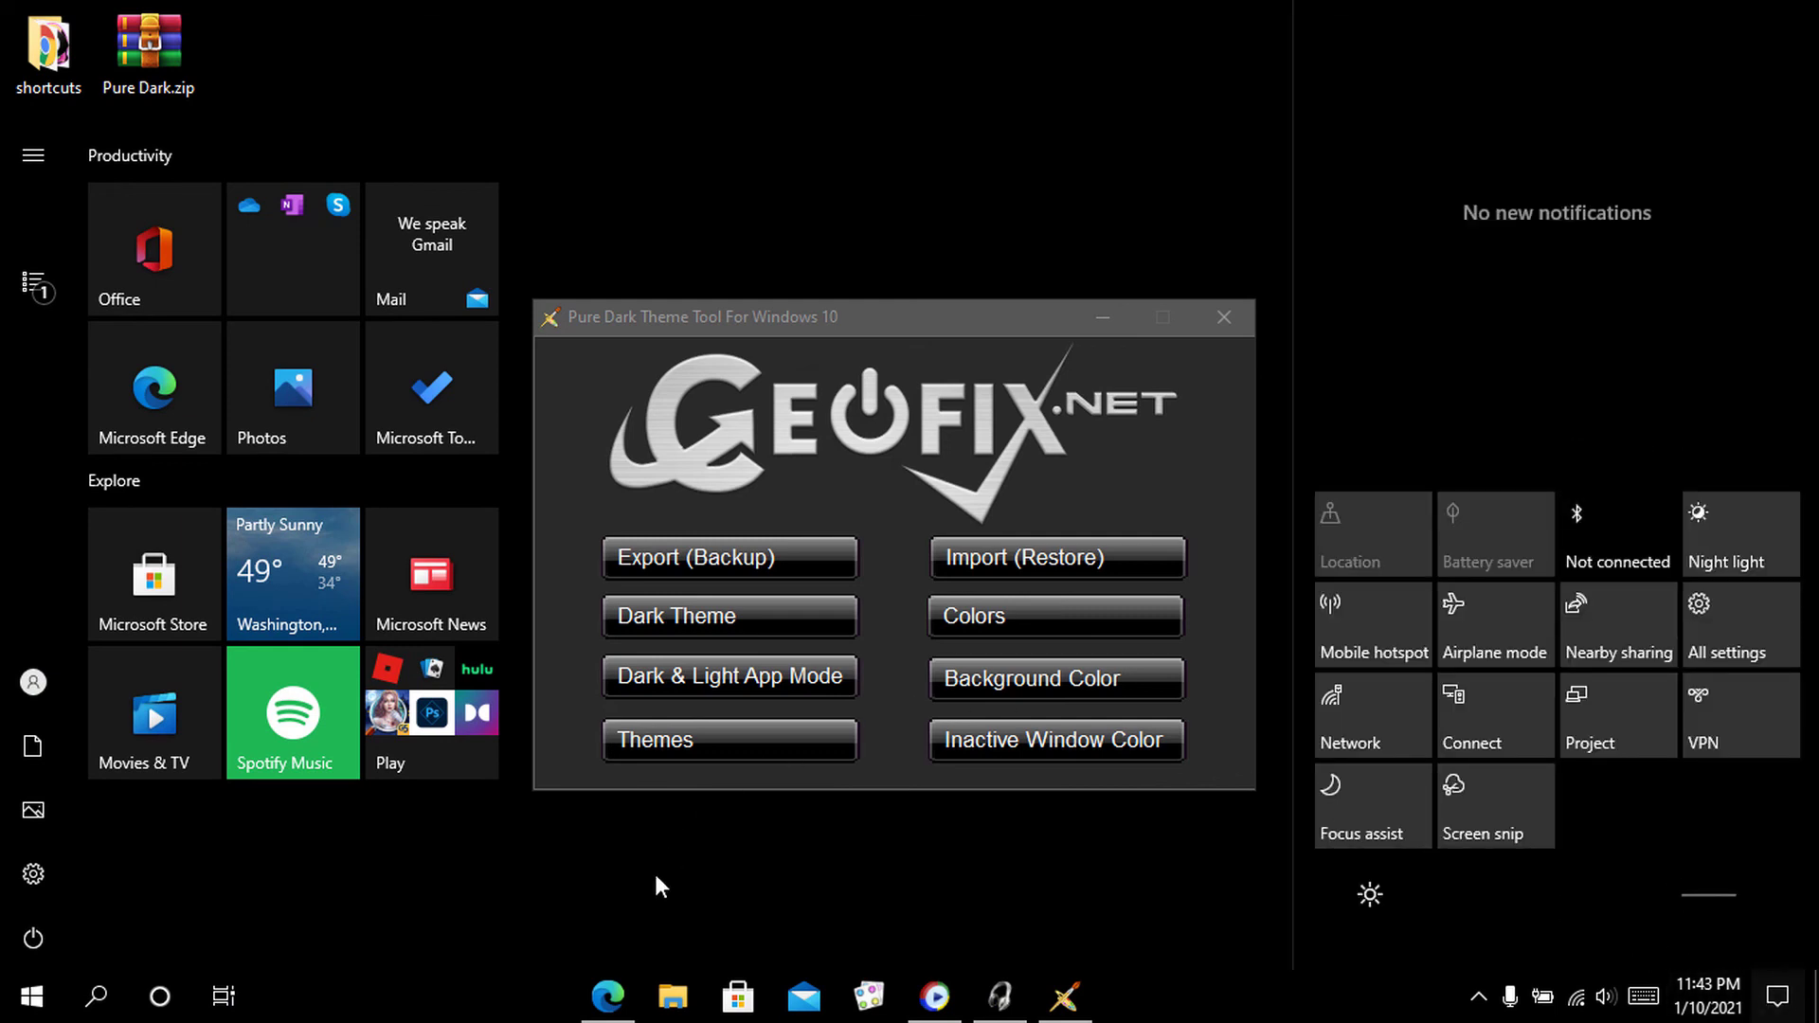